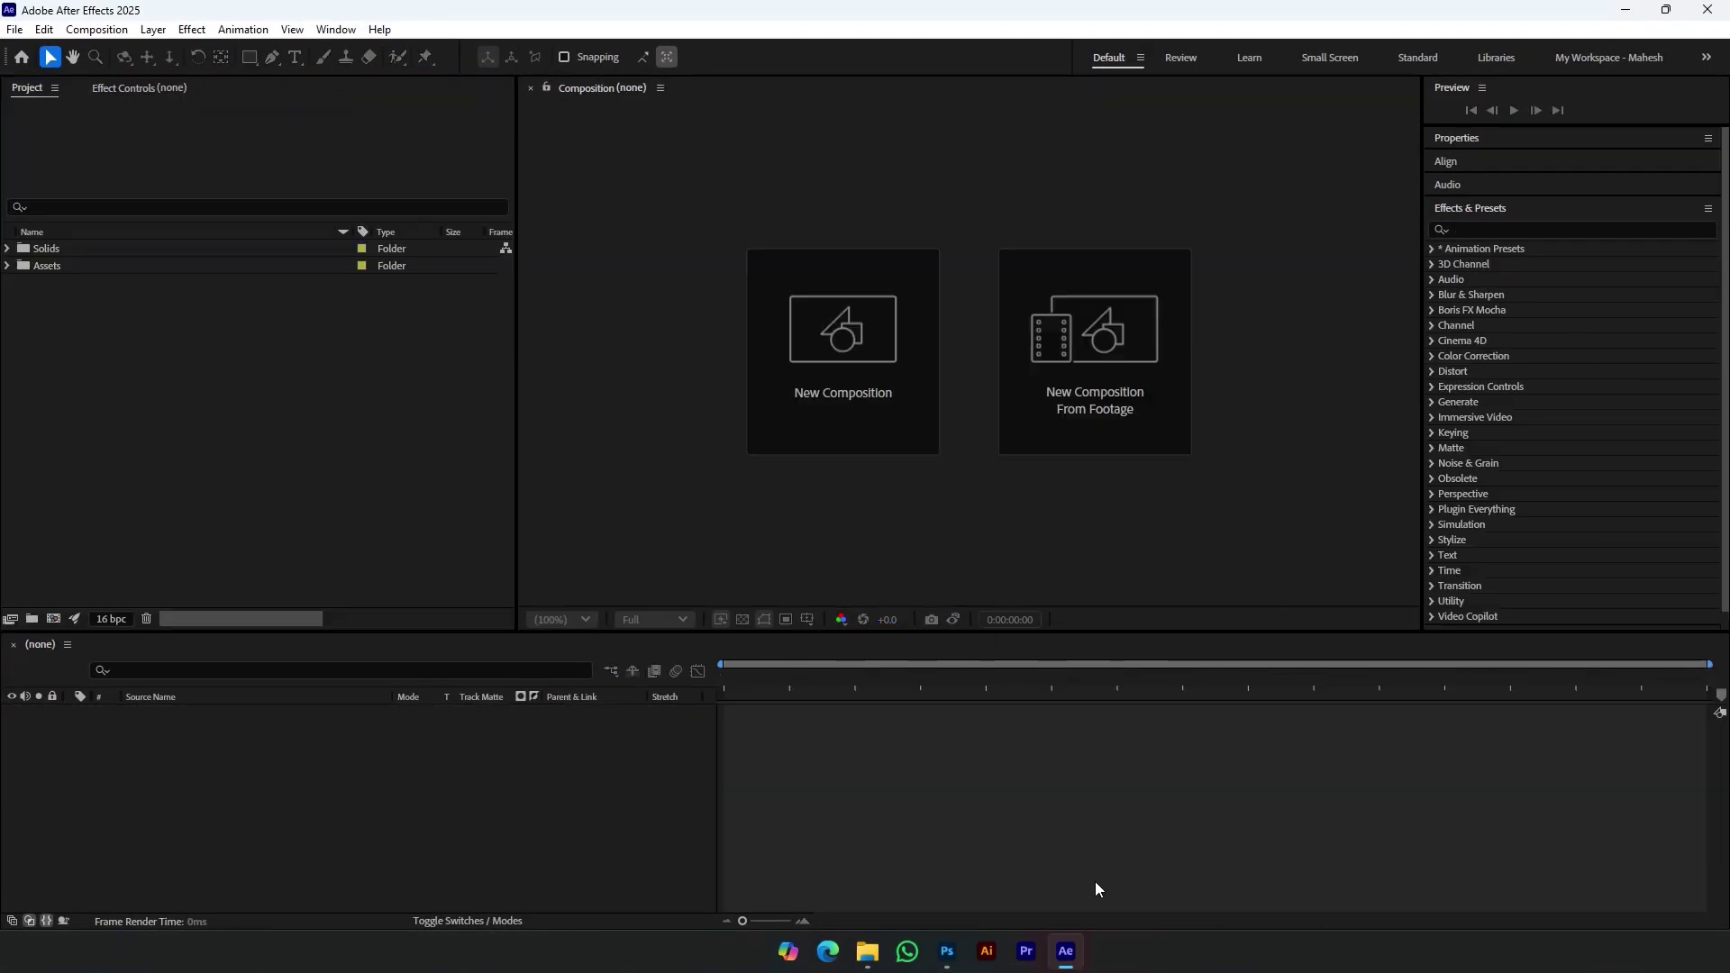
# Step: Create a new 30-second, 1920×1080, 30 fps composition named 'Main'
pyautogui.click(870, 407)
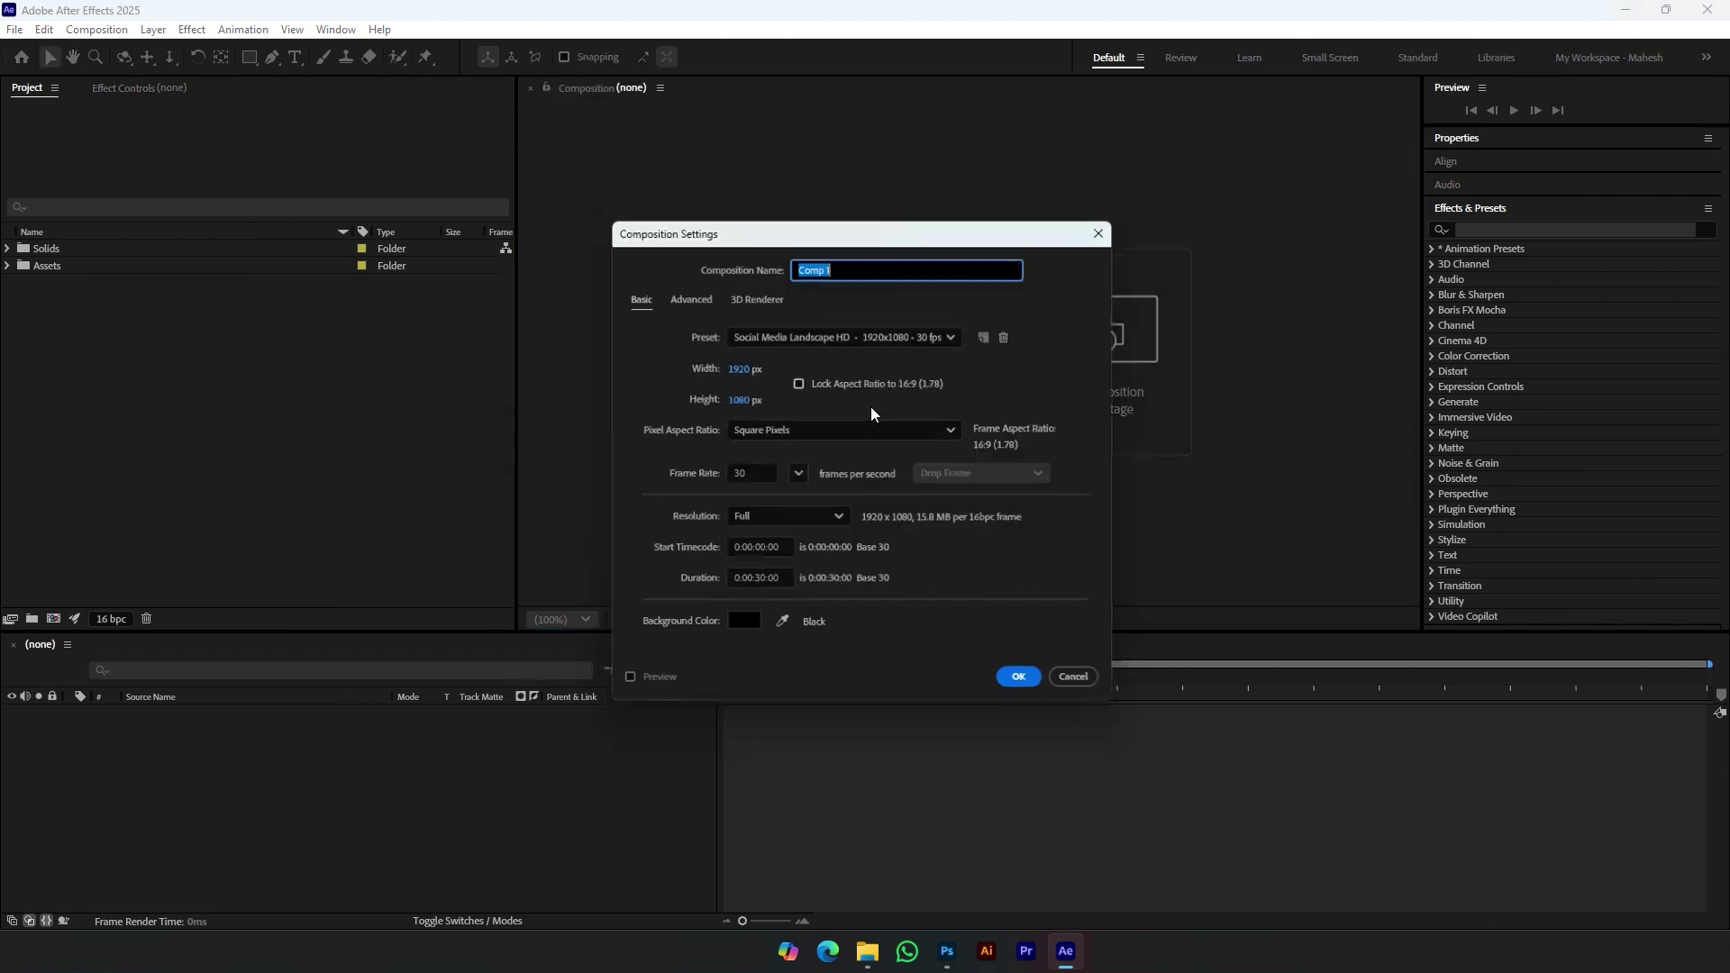
pyautogui.write('Main')
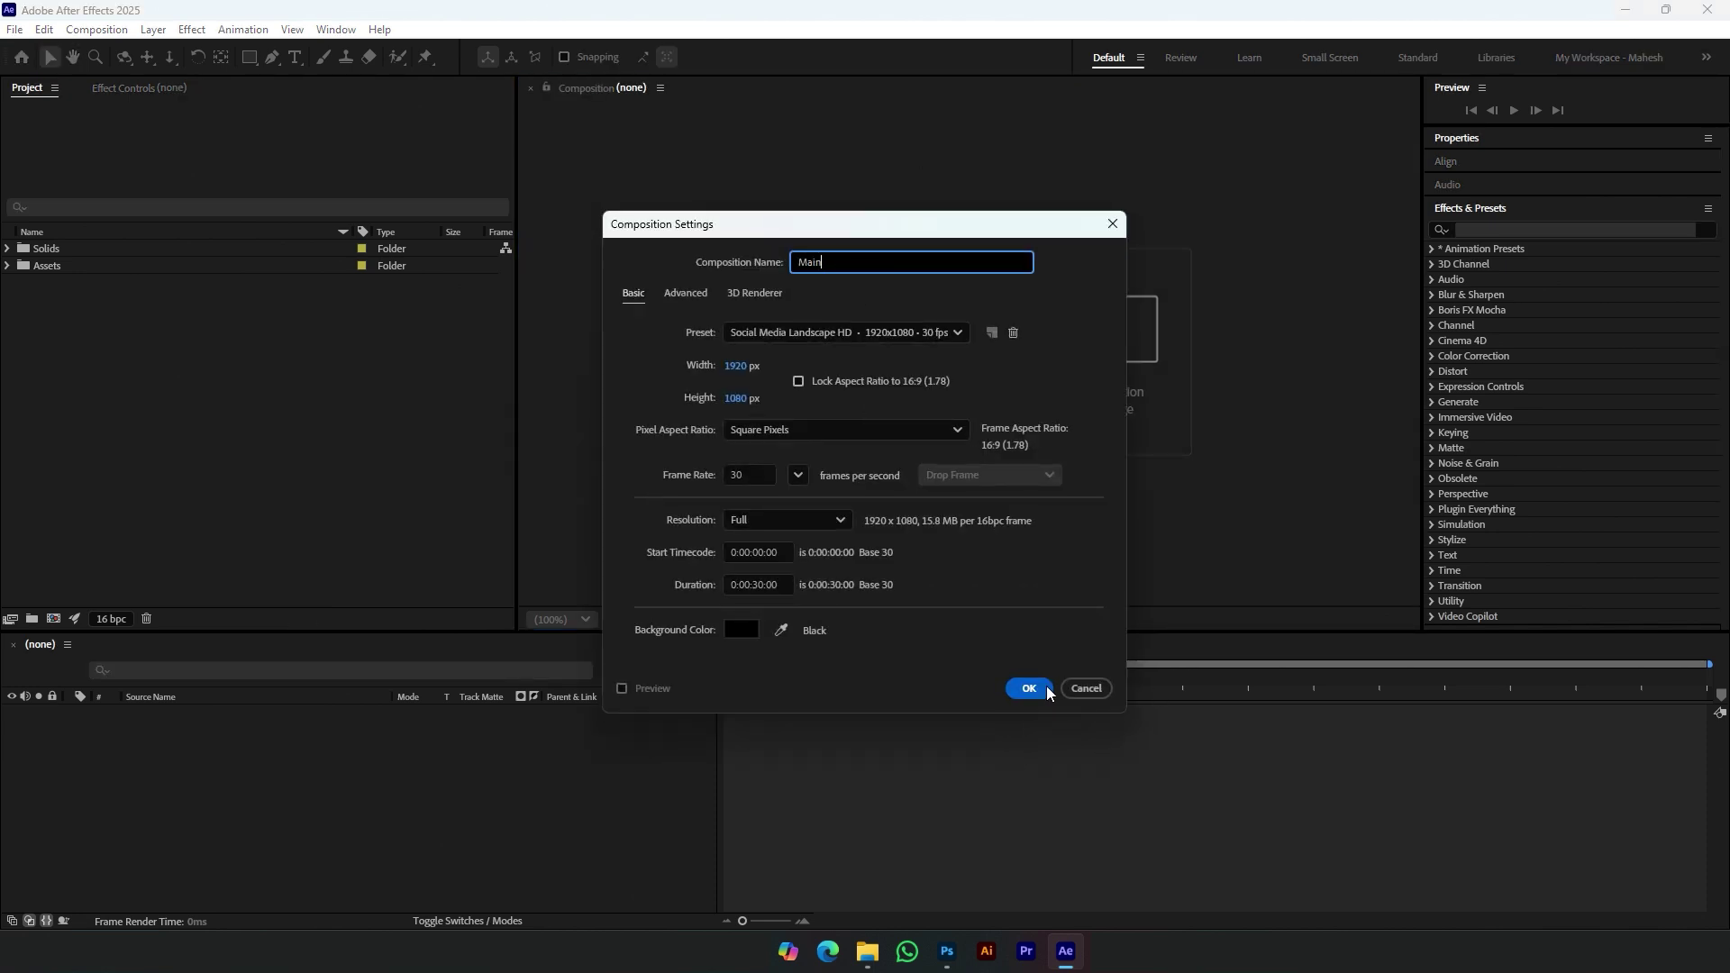
pyautogui.click(1045, 686)
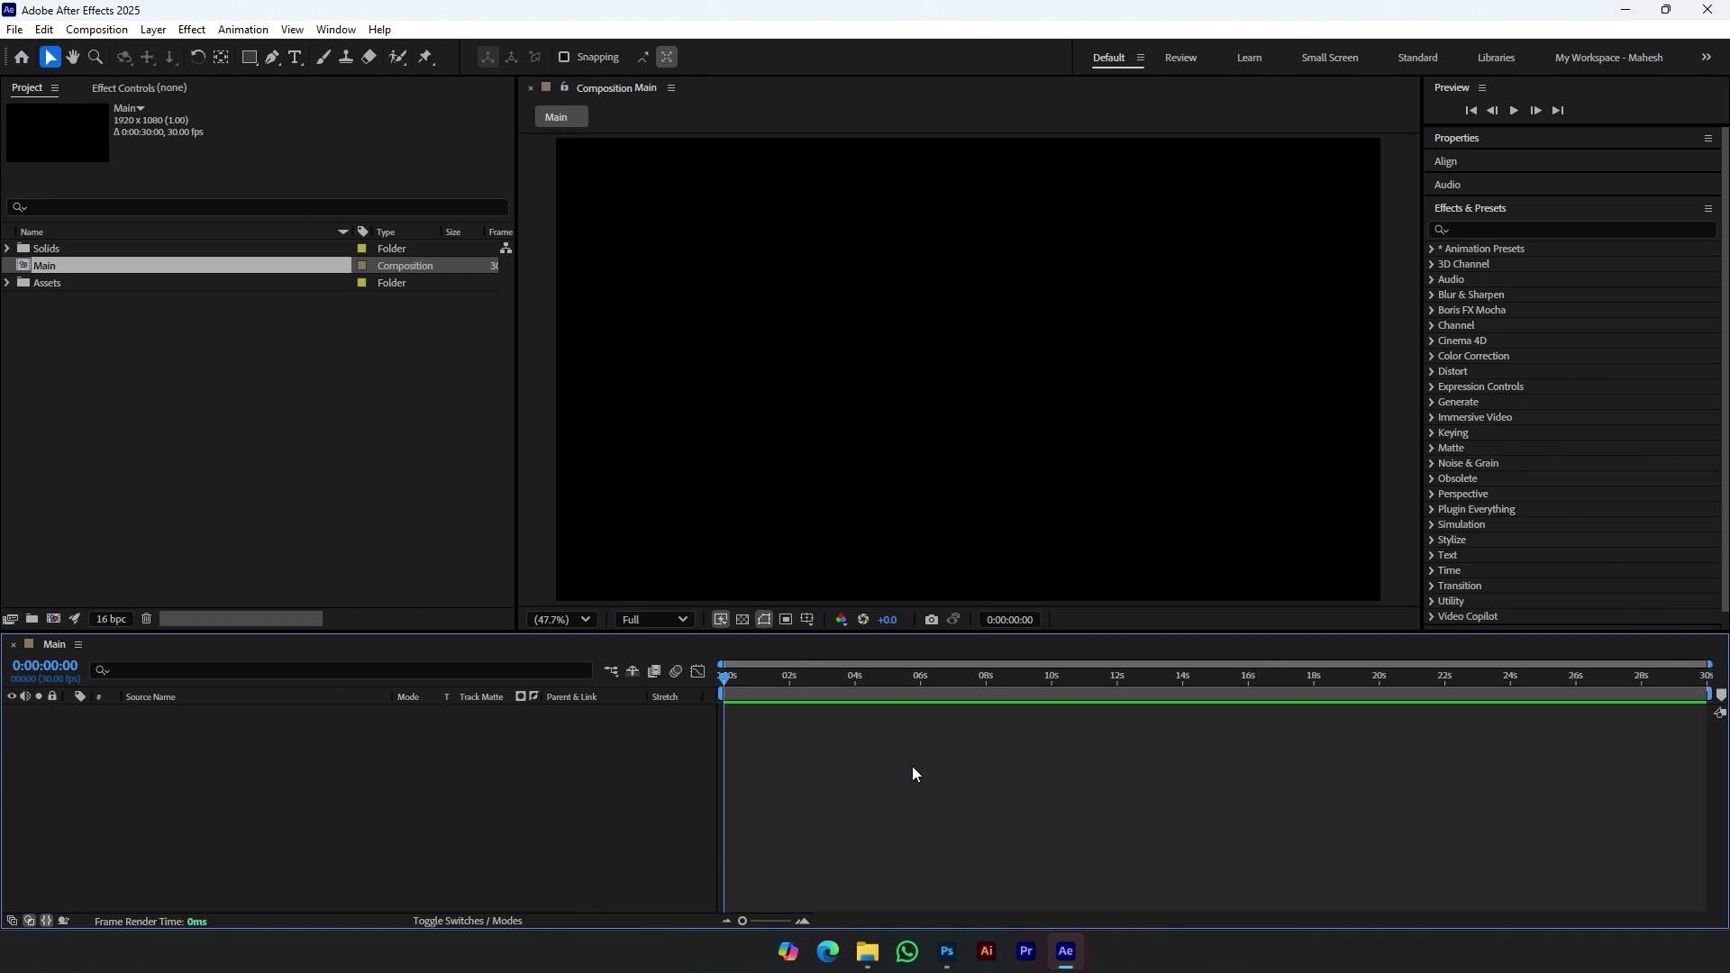
# Step: Bring the Mashal PNG torch from File Explorer into the Main viewer and lower it
pyautogui.click(868, 952)
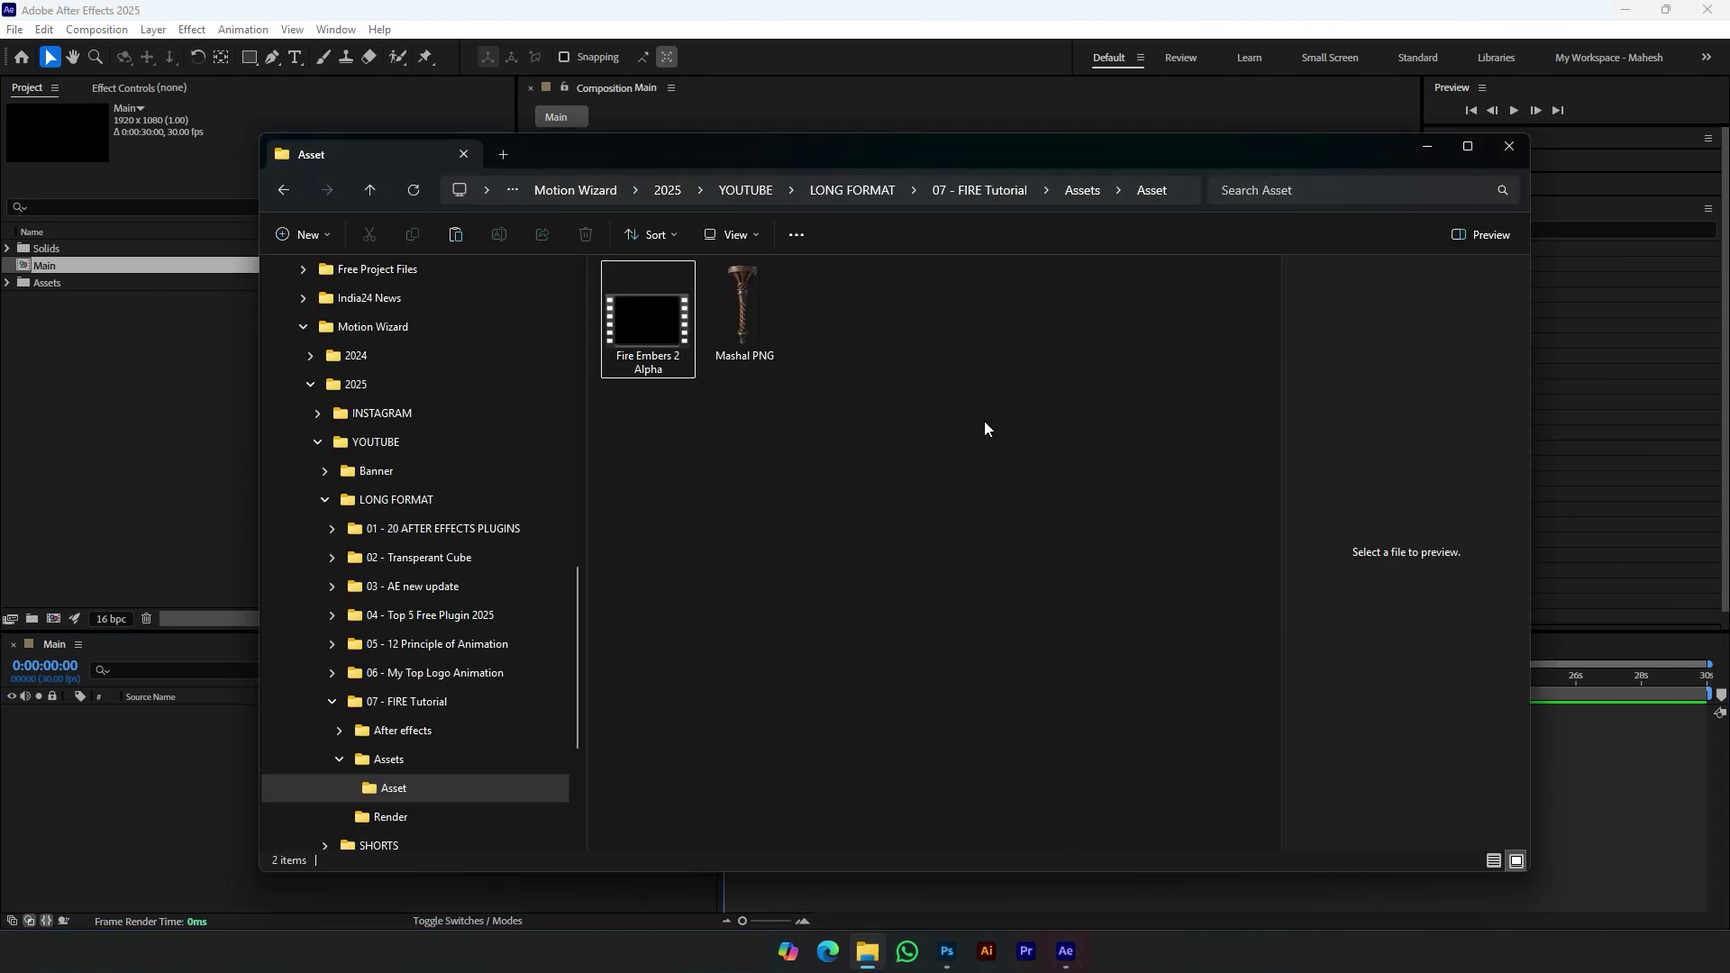
pyautogui.moveTo(744, 311); pyautogui.dragTo(96, 750)
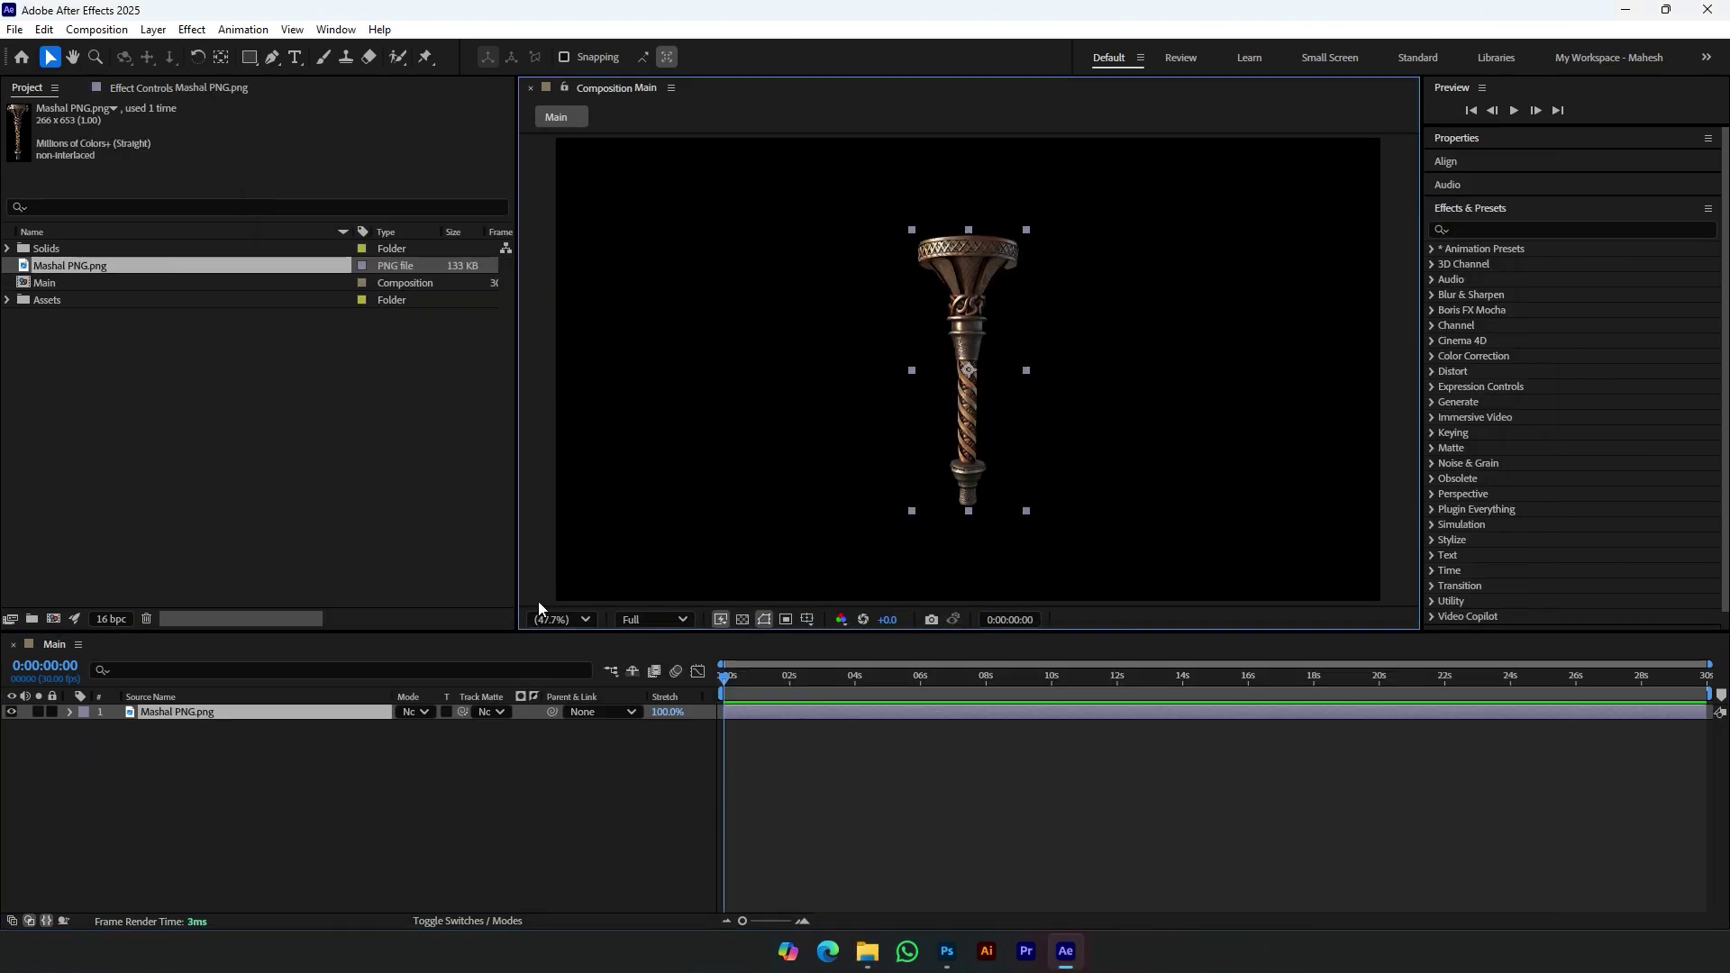
pyautogui.moveTo(991, 331); pyautogui.dragTo(991, 479)
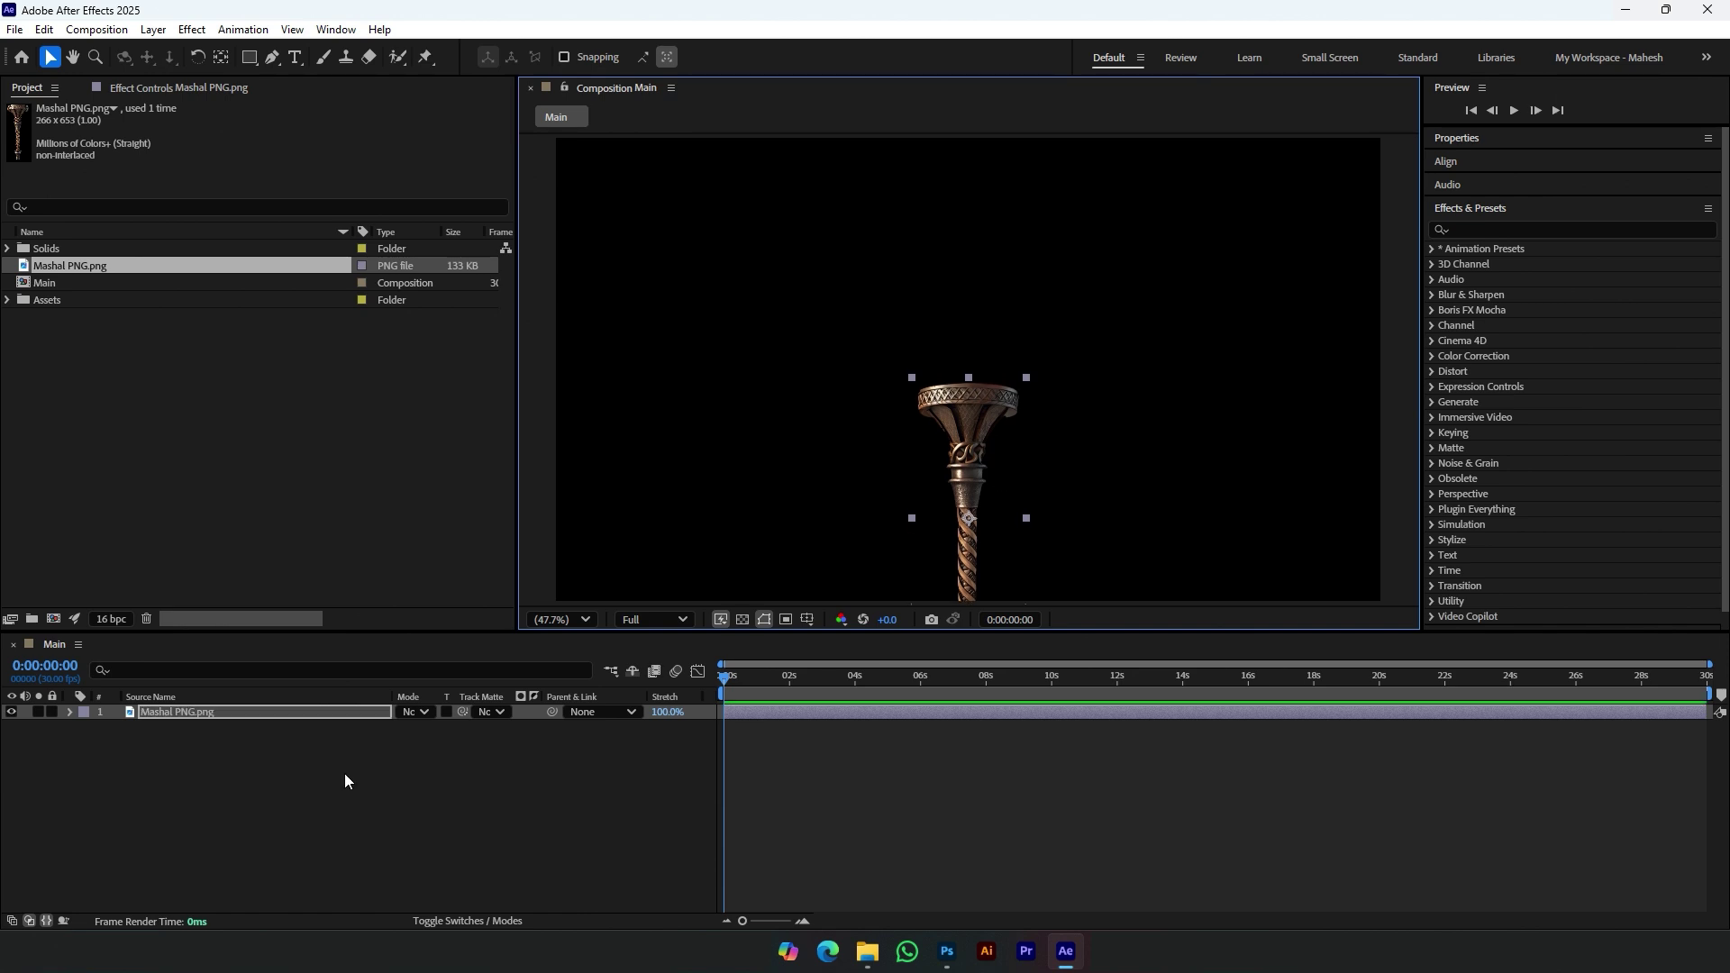
# Step: Set the torch layer's Scale to 140%
pyautogui.click(236, 711)
pyautogui.press('s')
pyautogui.moveTo(446, 728); pyautogui.dragTo(480, 743)
pyautogui.click(455, 728)
pyautogui.write('140')
pyautogui.press('Return')
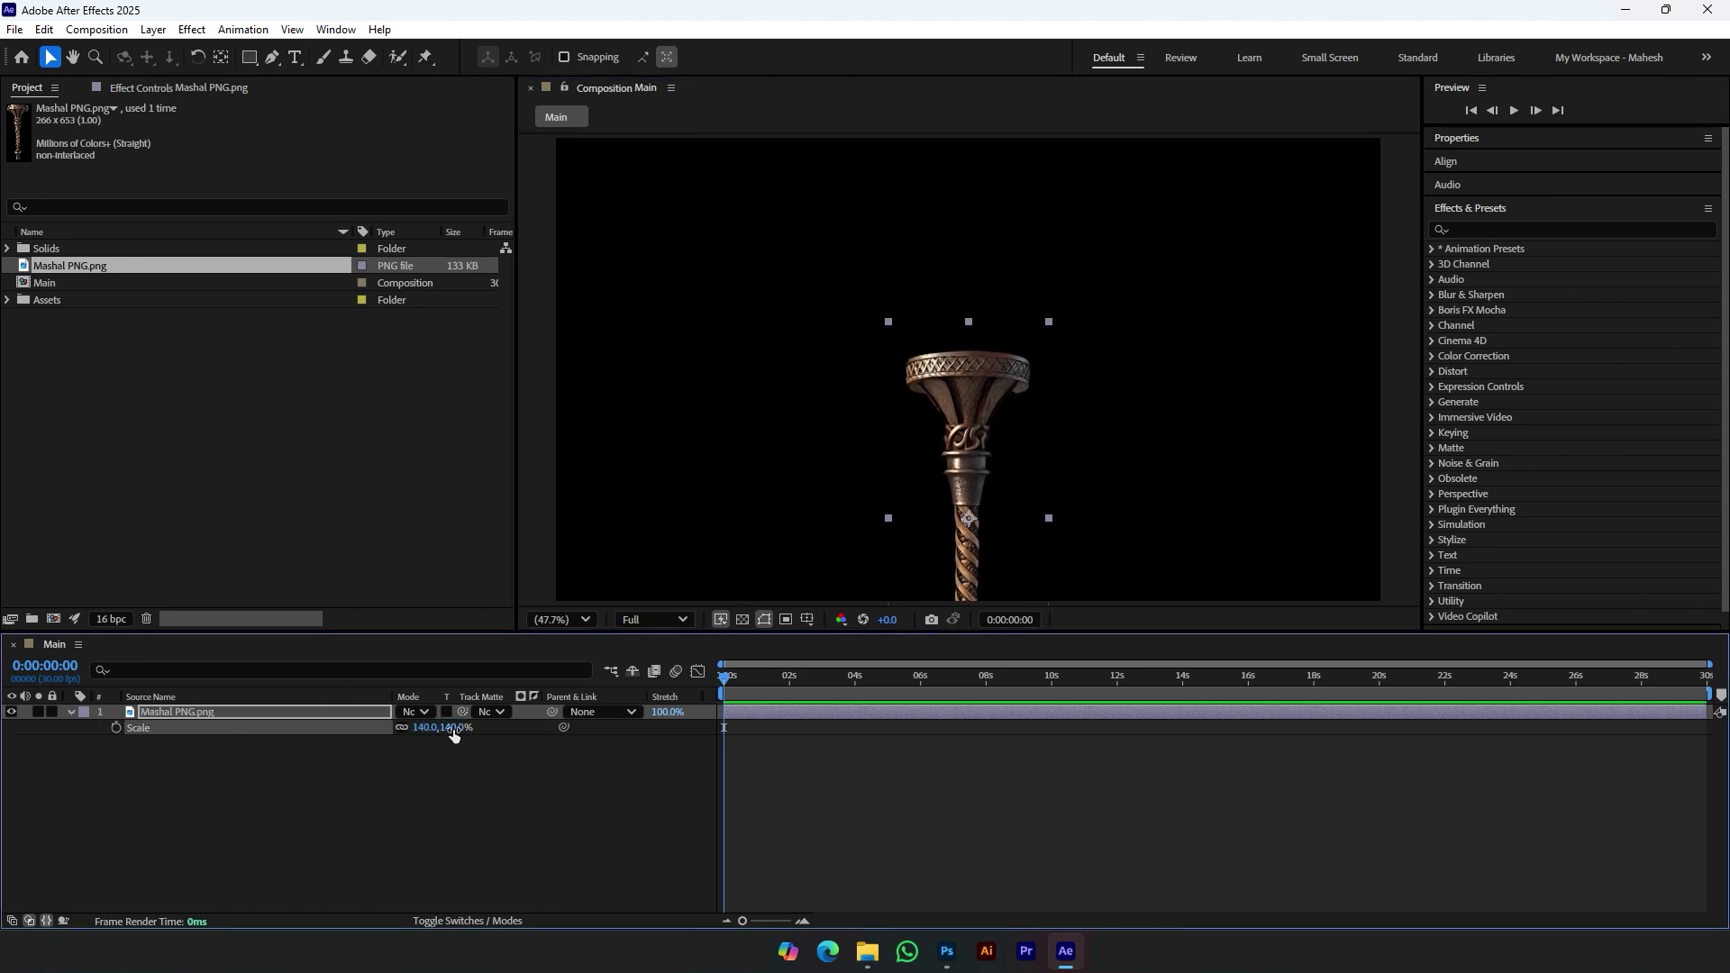
# Step: Move the torch further down so its cup sits mid-frame
pyautogui.moveTo(994, 390); pyautogui.dragTo(995, 451)
pyautogui.click(911, 751)
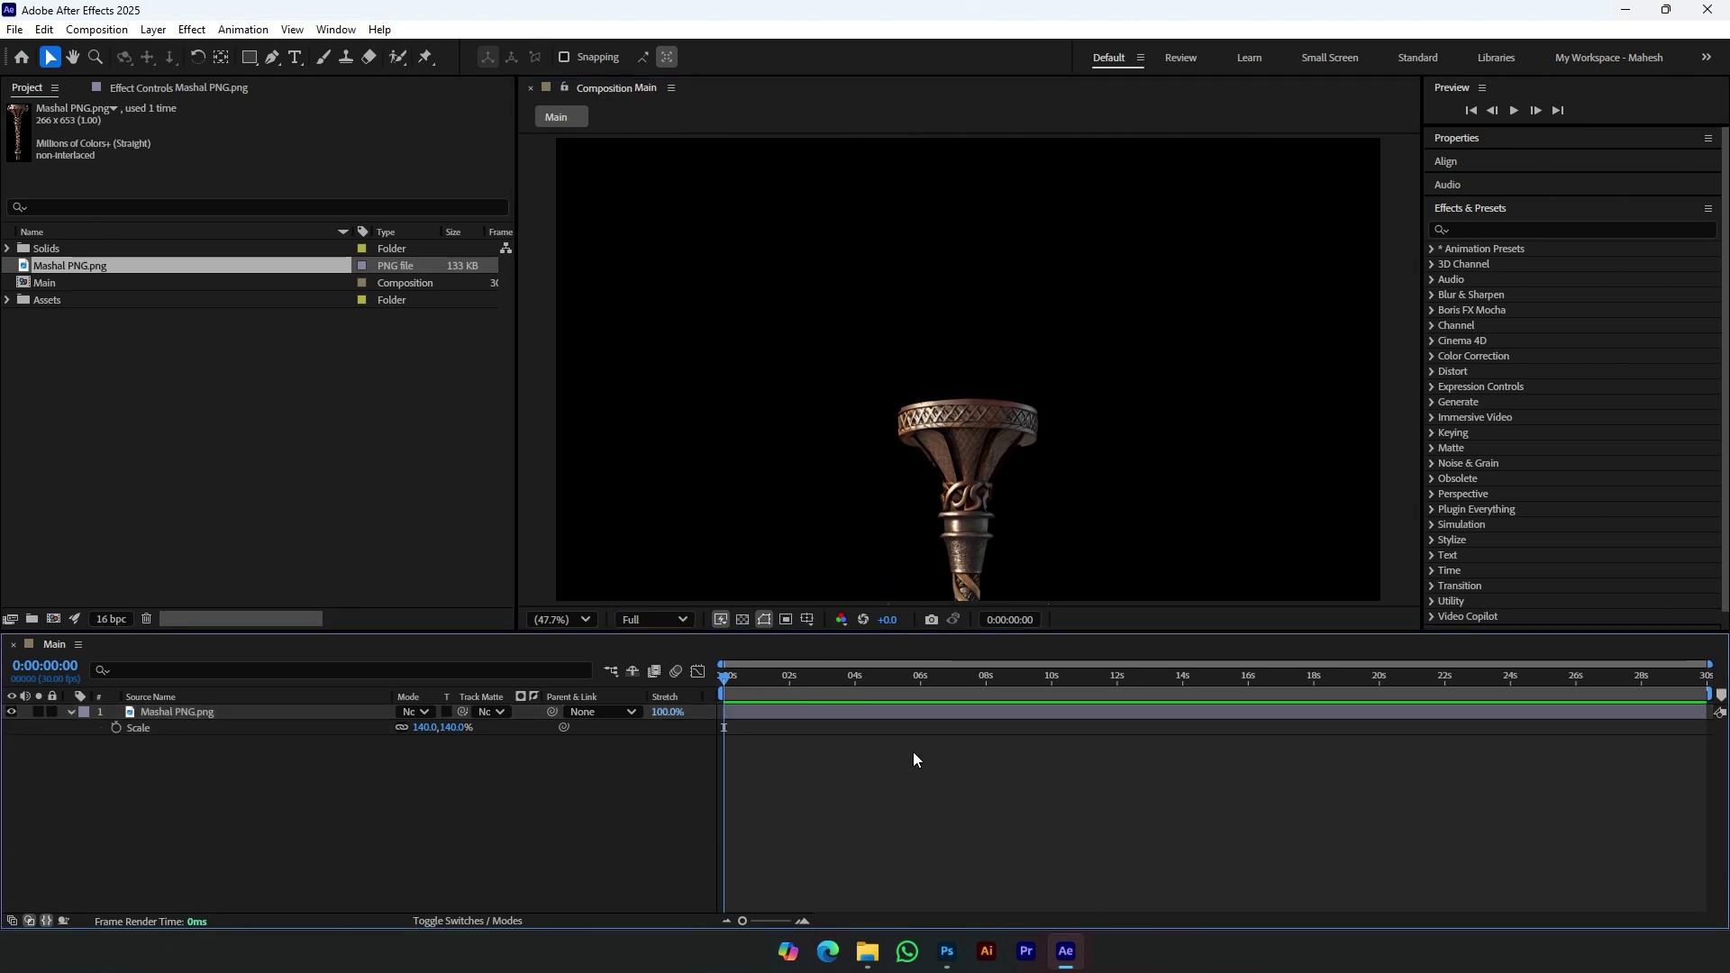
pyautogui.click(337, 712)
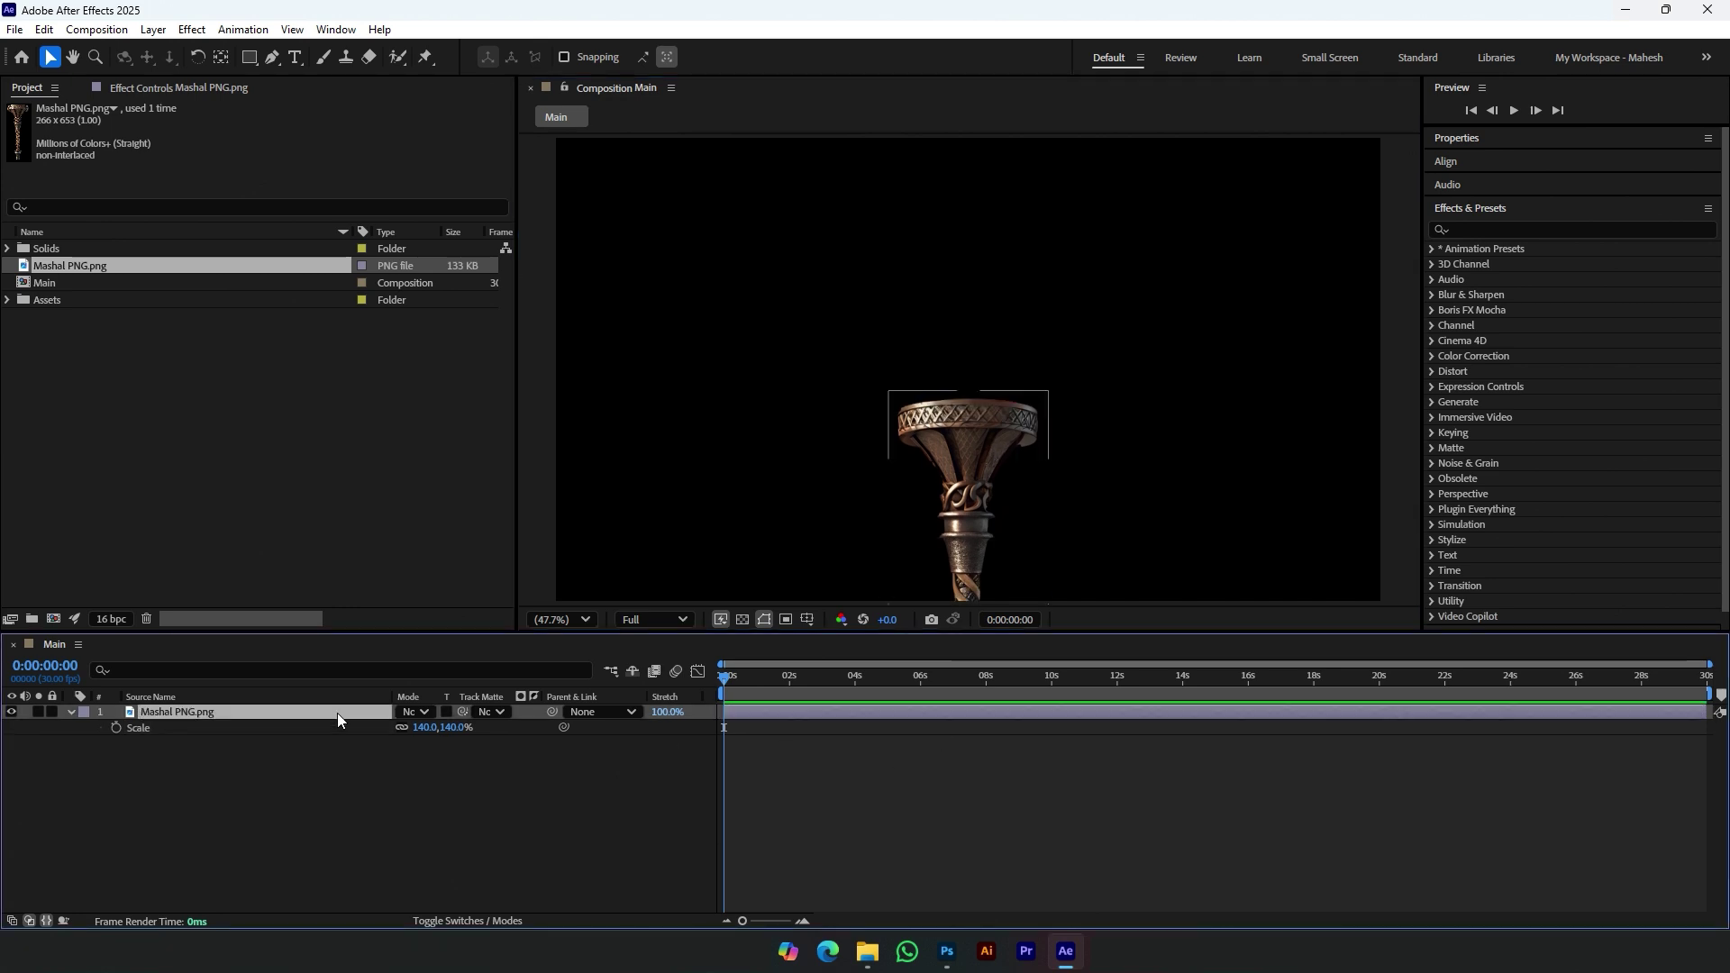
pyautogui.hotkey('ctrl', 'shift', 'c')
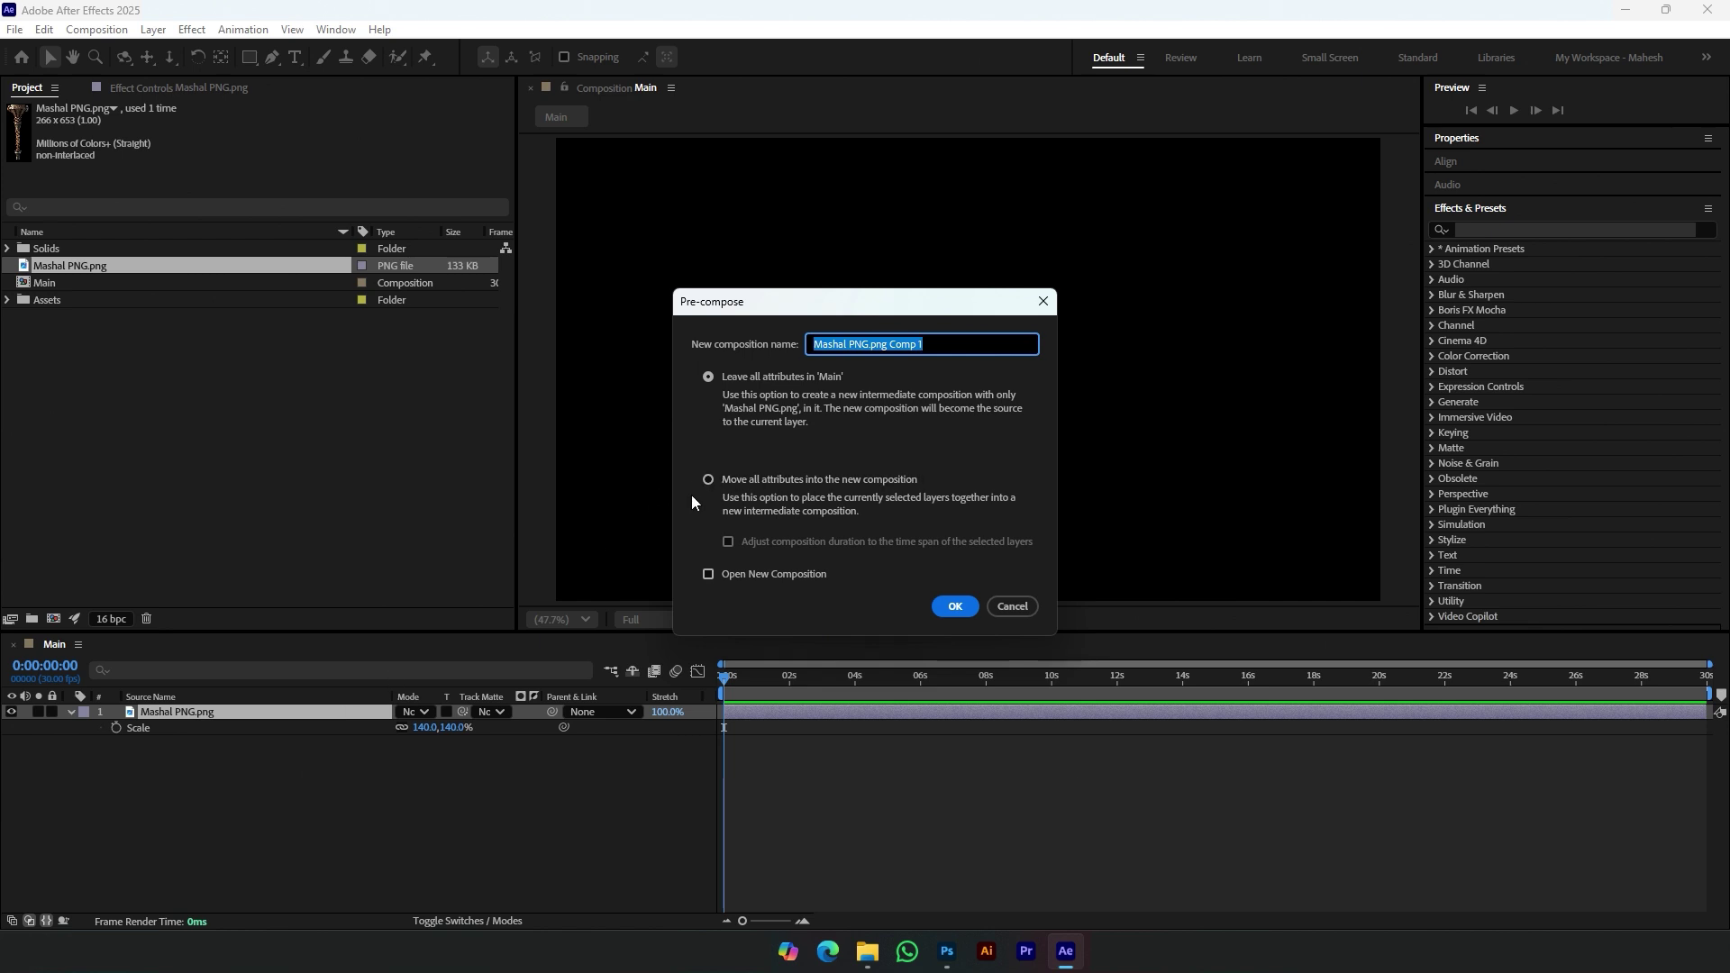
# Step: Pre-compose the torch with Move all attributes into a new comp named 'image'
pyautogui.click(708, 479)
pyautogui.moveTo(962, 343); pyautogui.dragTo(808, 344)
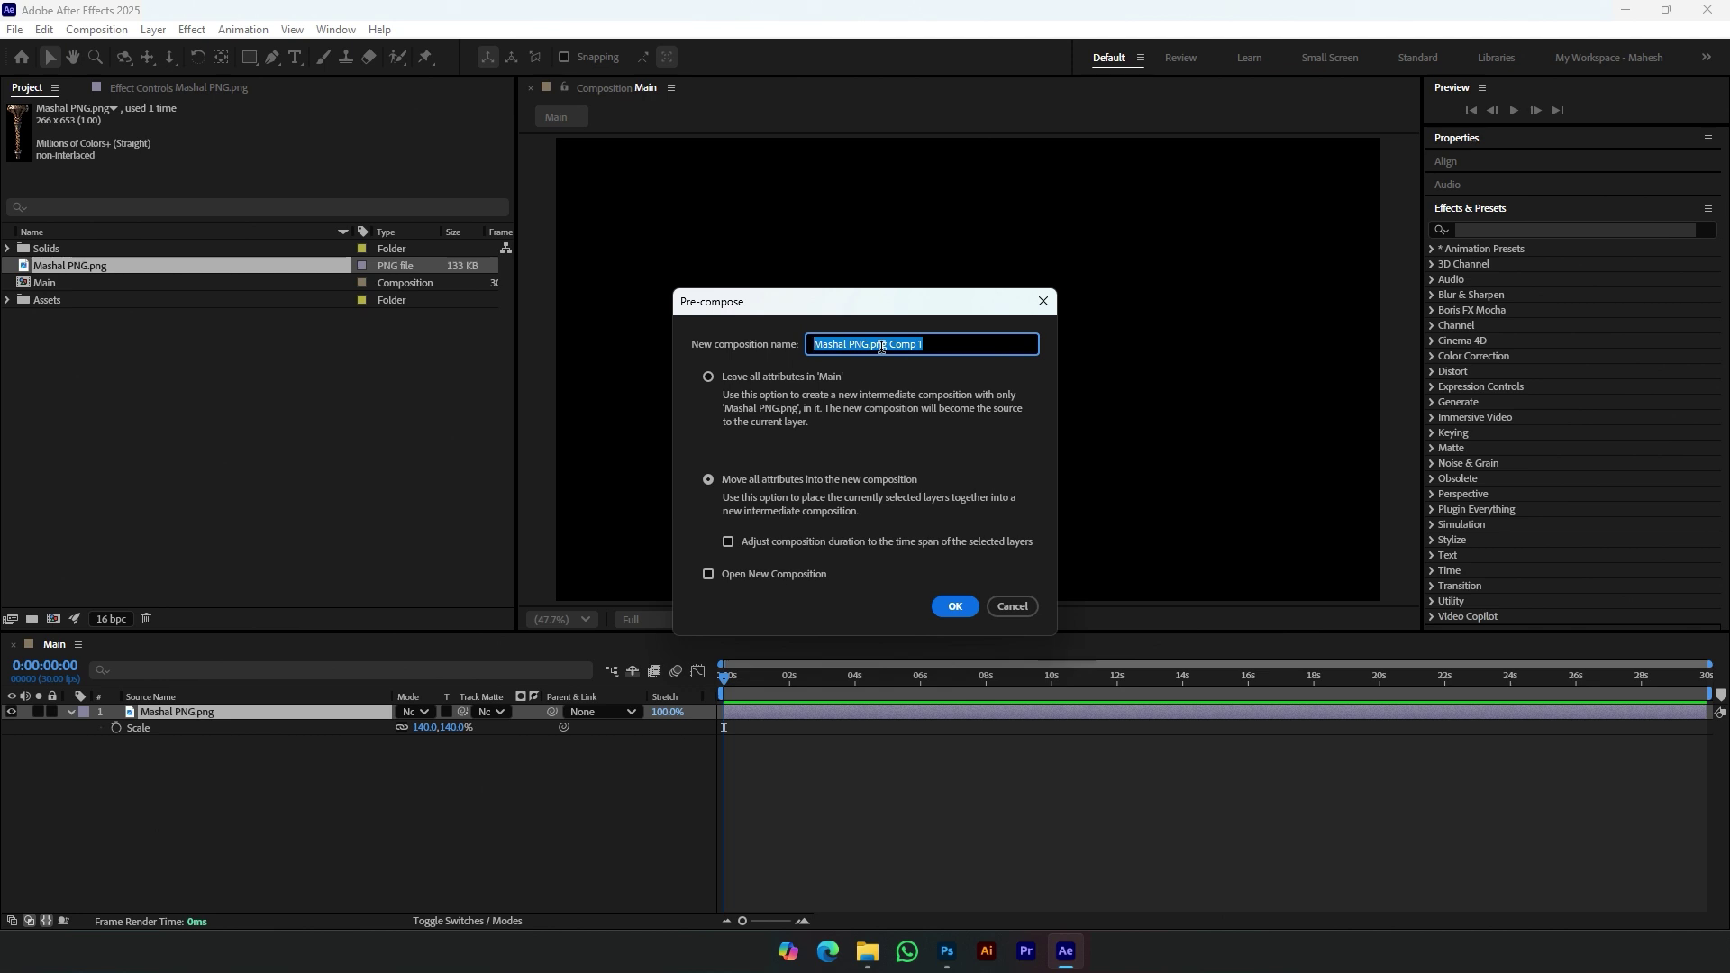
pyautogui.press('BackSpace')
pyautogui.click(956, 605)
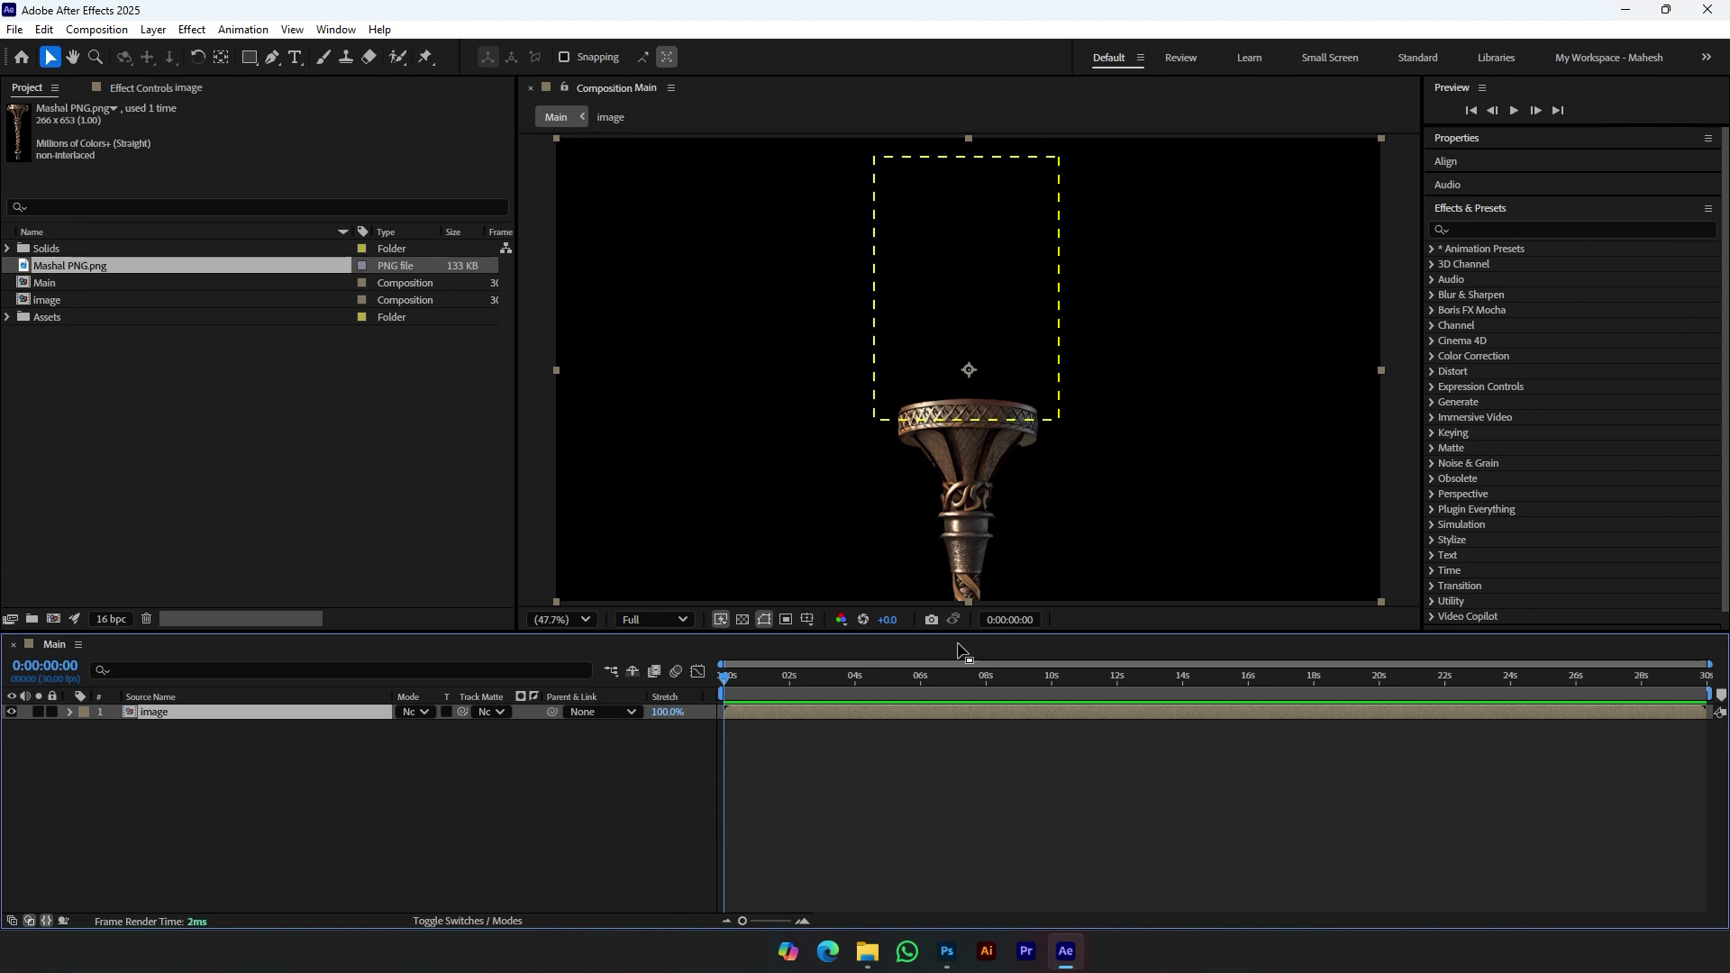
# Step: Add a new white solid layer named 'Fire'
pyautogui.click(328, 791)
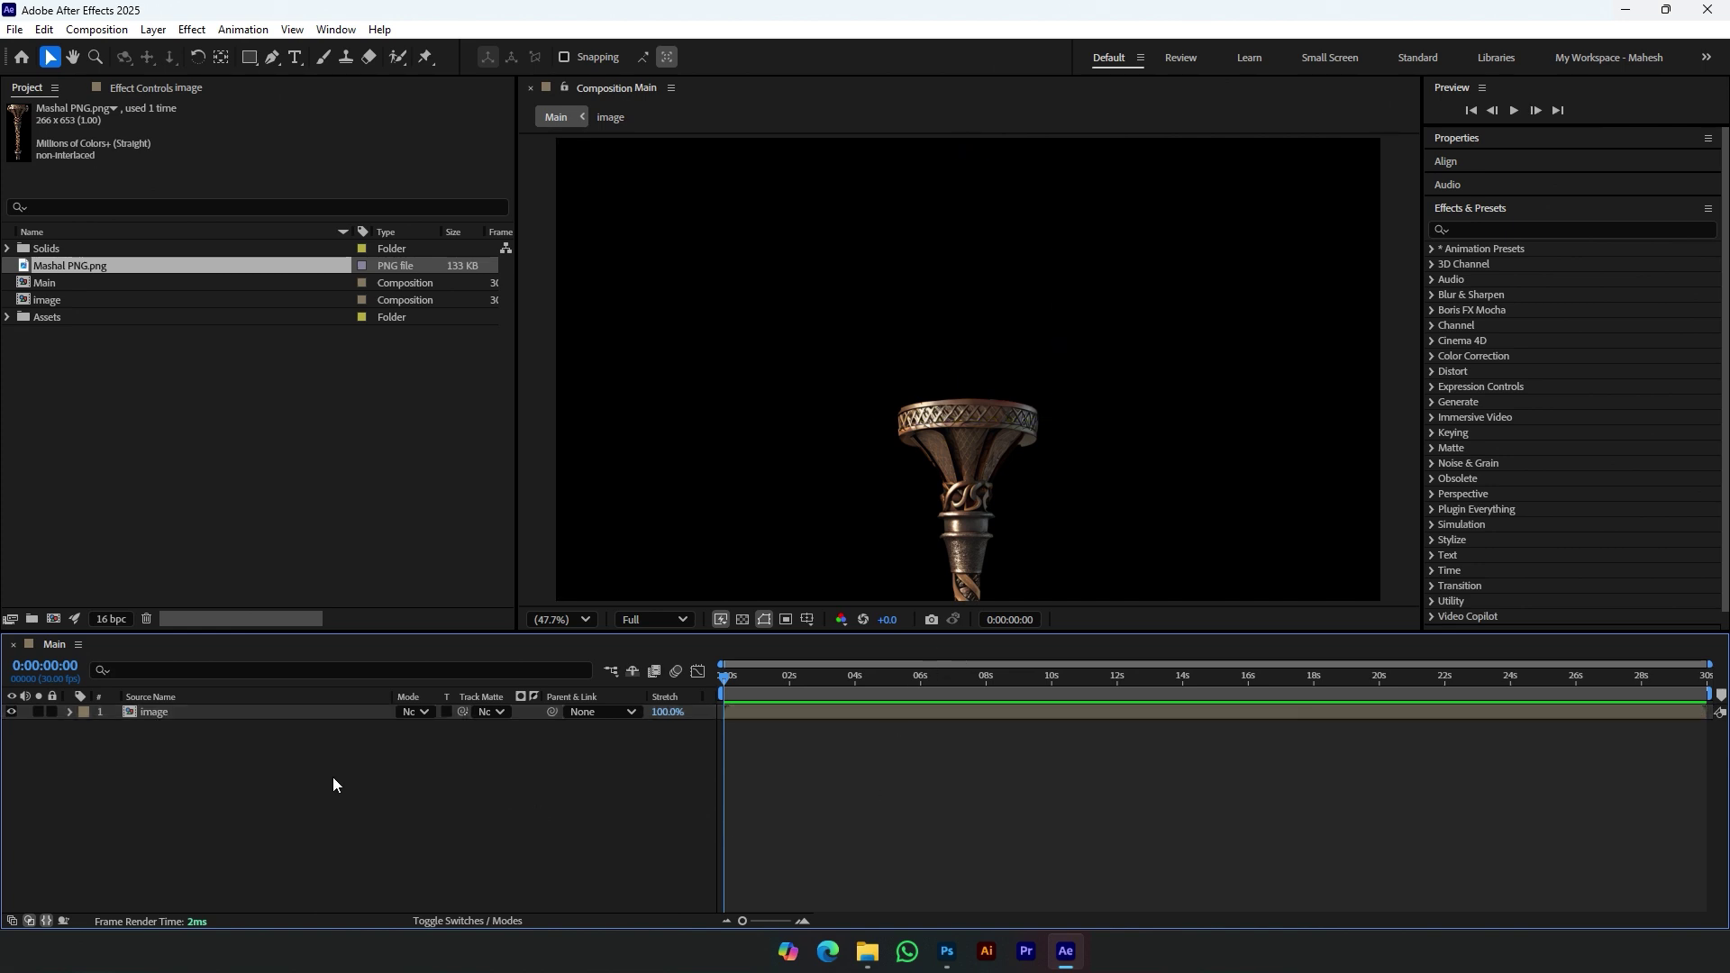
pyautogui.rightClick(333, 777)
pyautogui.moveTo(446, 553)
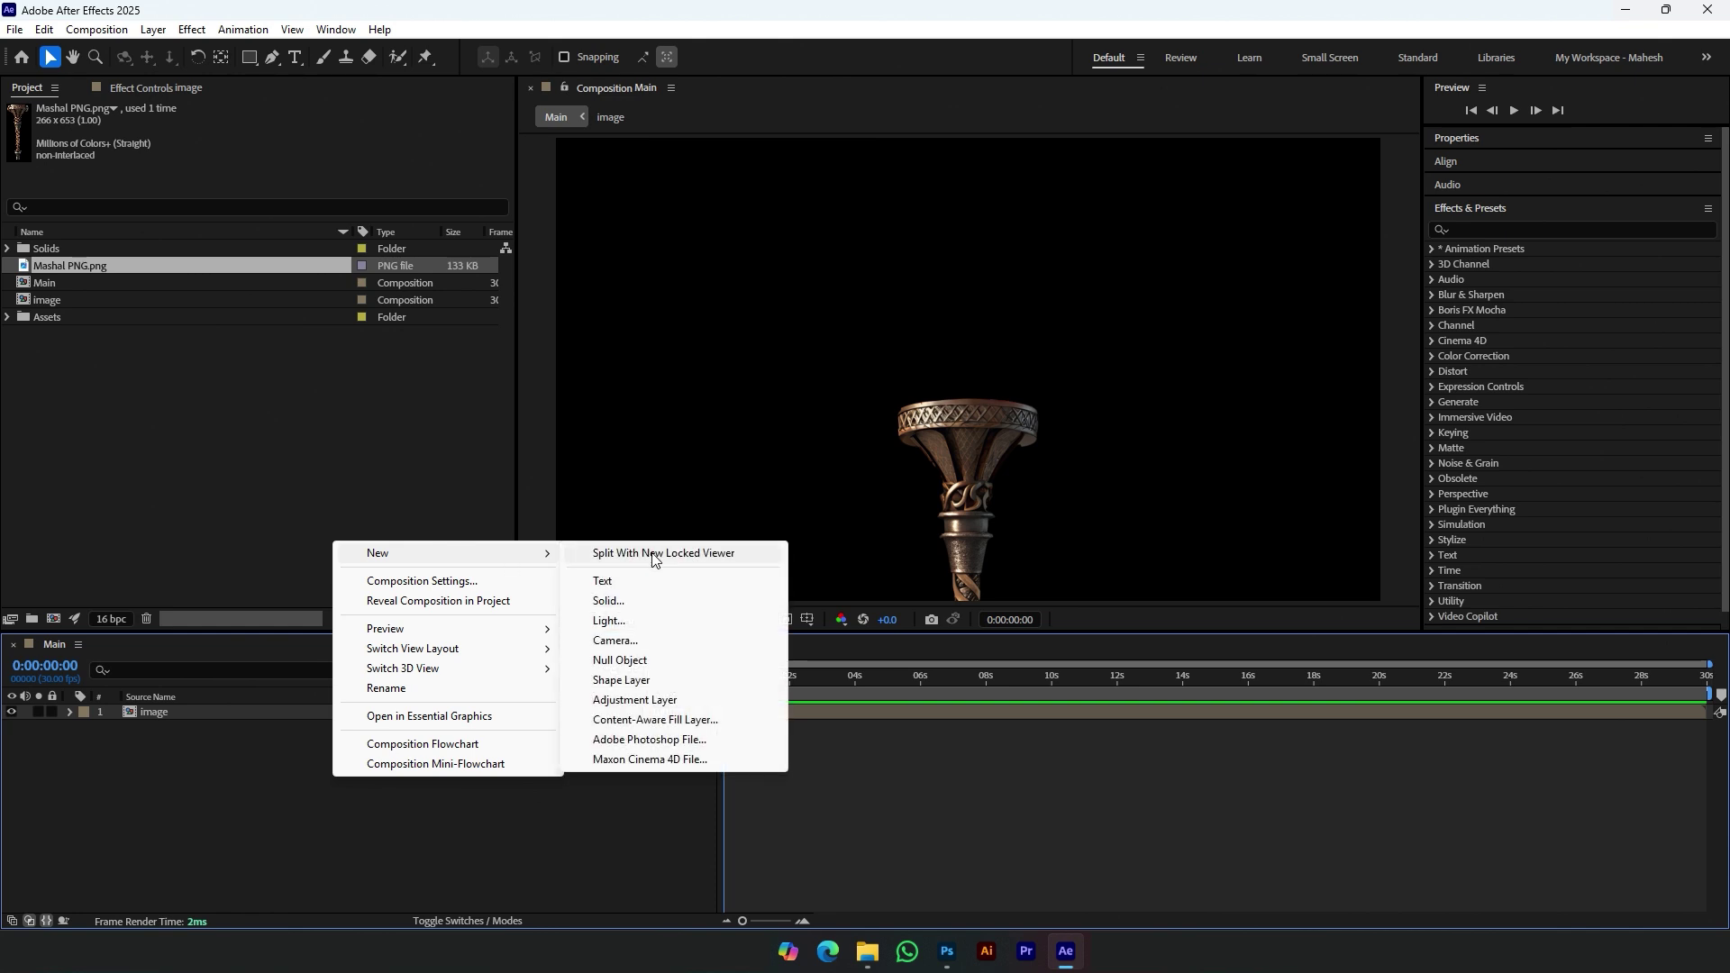
pyautogui.click(642, 600)
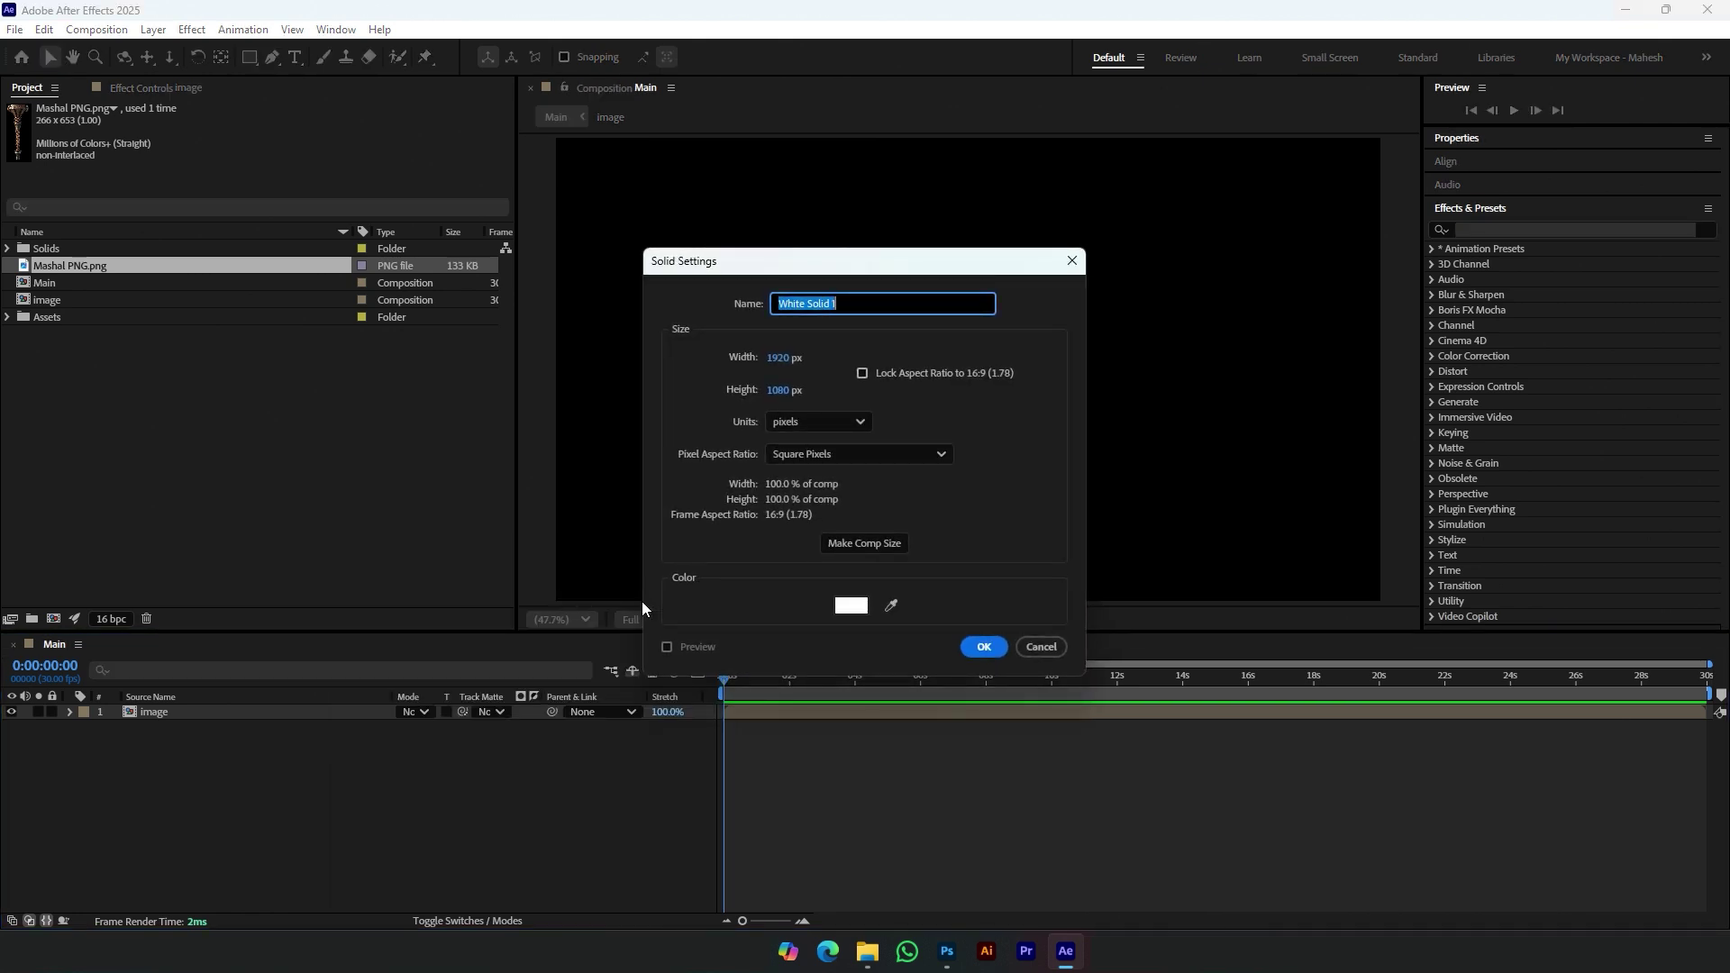
pyautogui.write('Fire')
pyautogui.press('Return')
# Step: Draw a rectangular mask on the Fire solid just above the torch cup
pyautogui.click(138, 834)
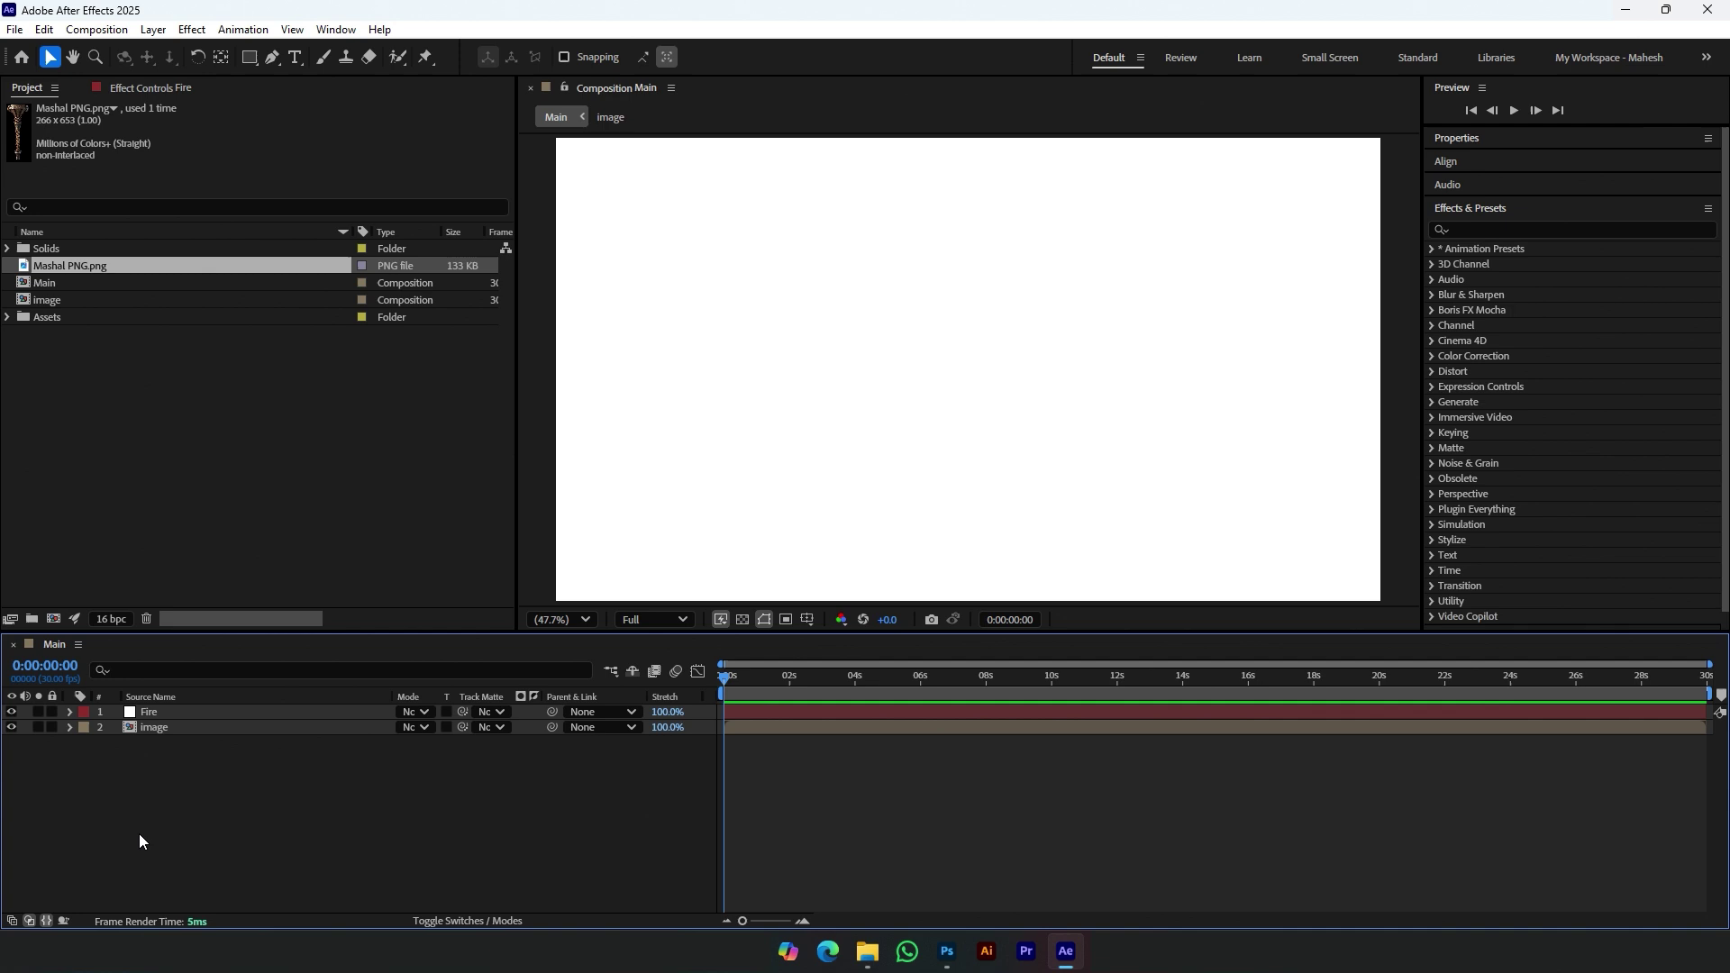
pyautogui.click(187, 711)
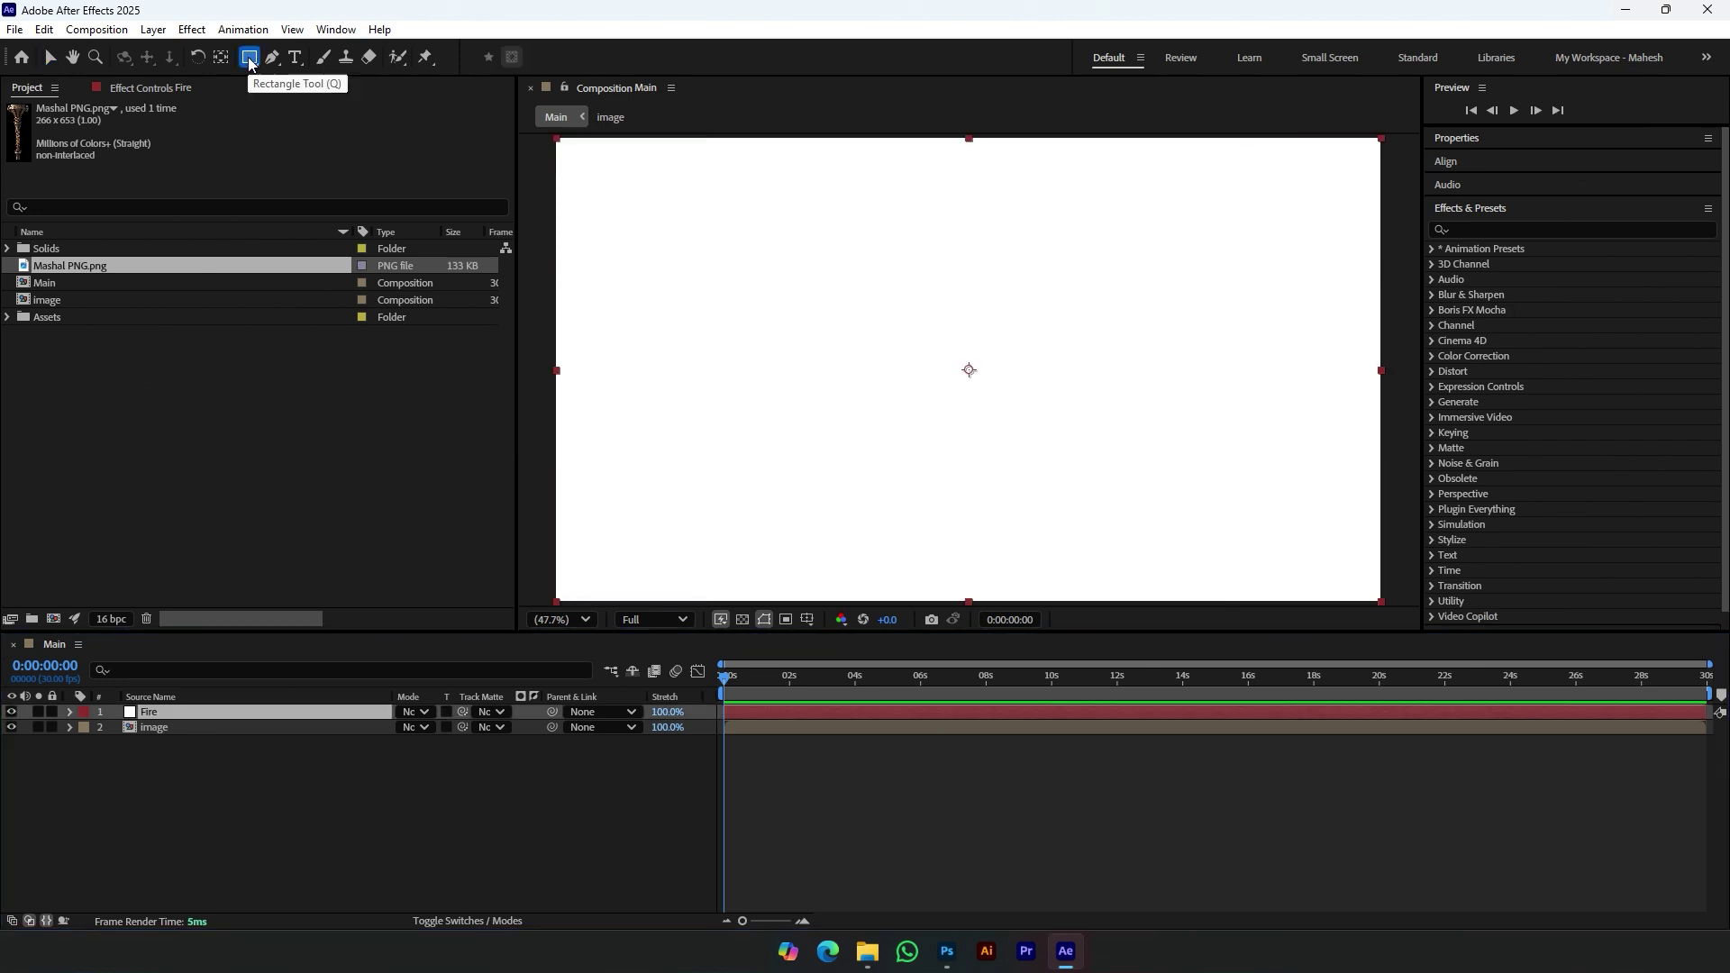
pyautogui.click(250, 57)
pyautogui.moveTo(888, 214); pyautogui.dragTo(1043, 405)
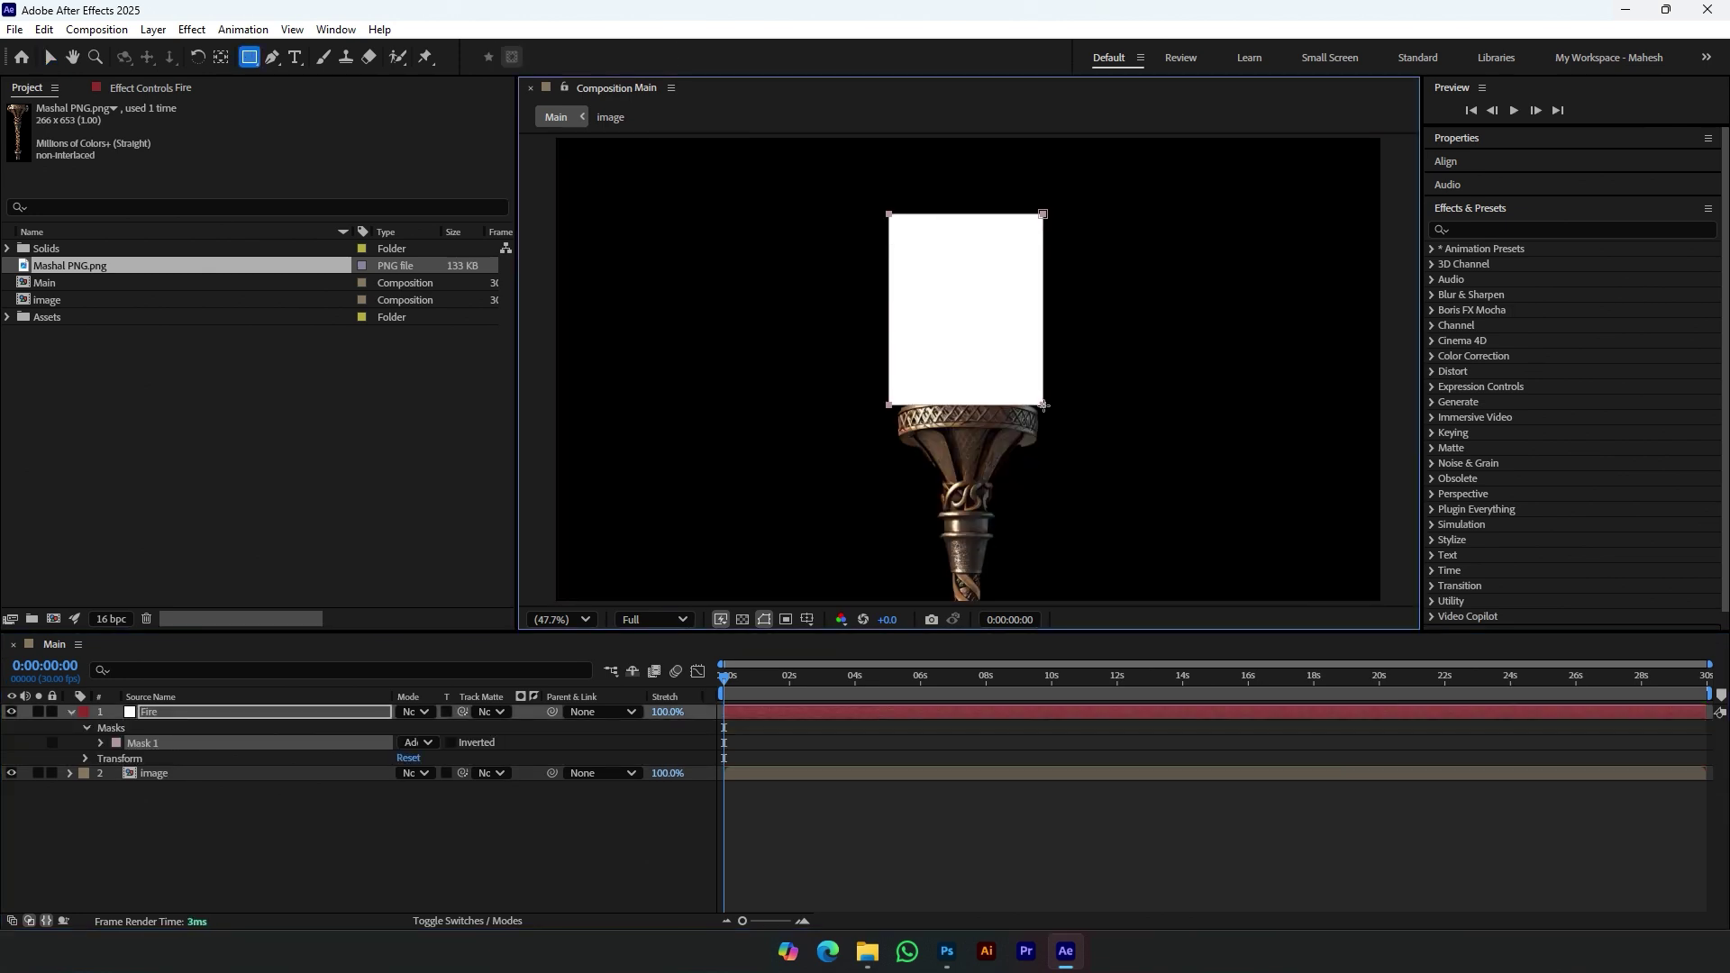
pyautogui.click(293, 776)
pyautogui.press('Return')
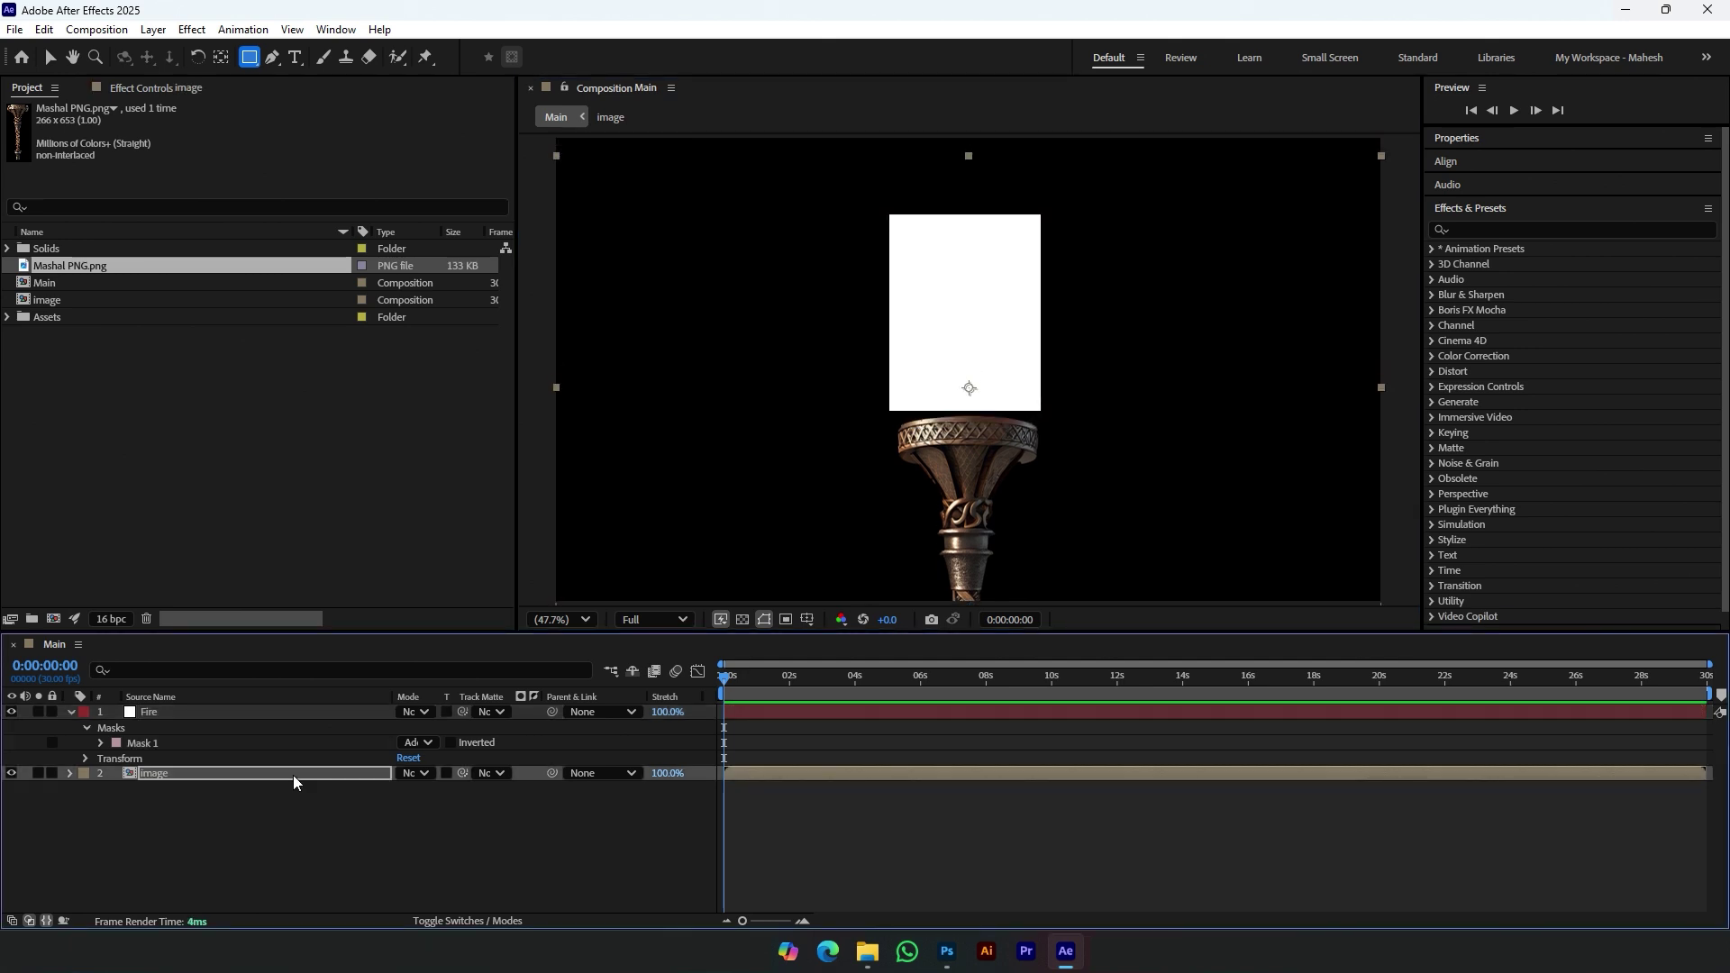
pyautogui.click(255, 713)
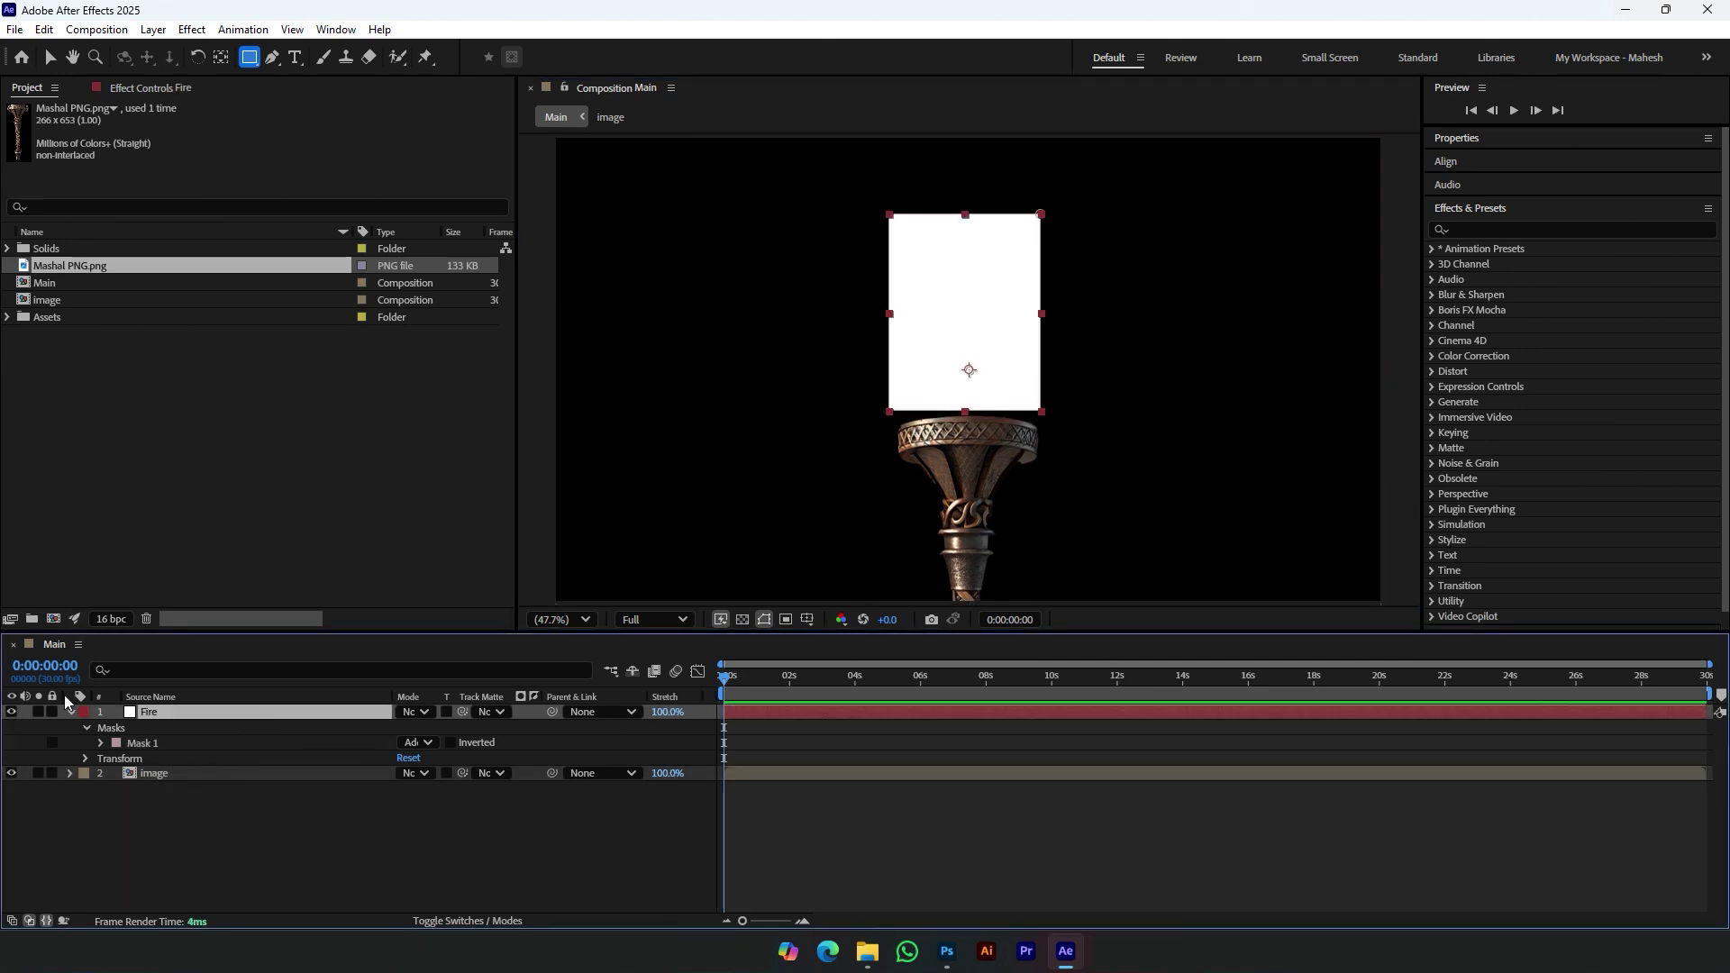
# Step: Turn the mask into a triangle whose base sits on the cup rim
pyautogui.click(273, 57)
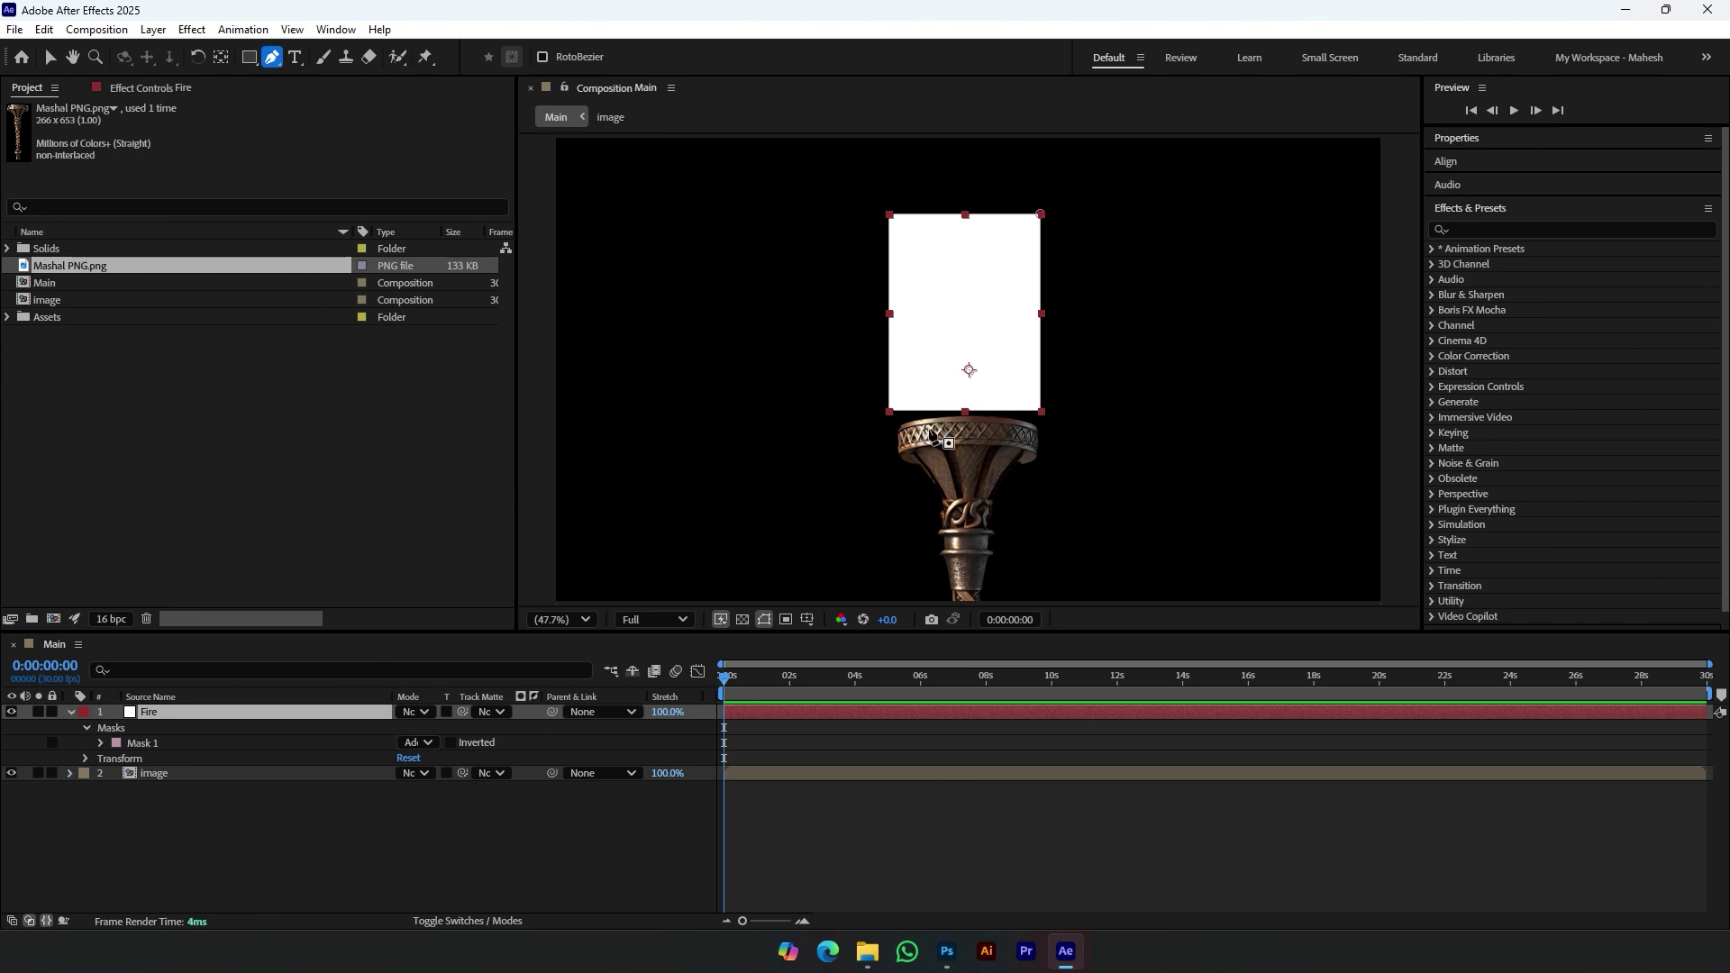
pyautogui.click(1040, 216)
pyautogui.press('Delete')
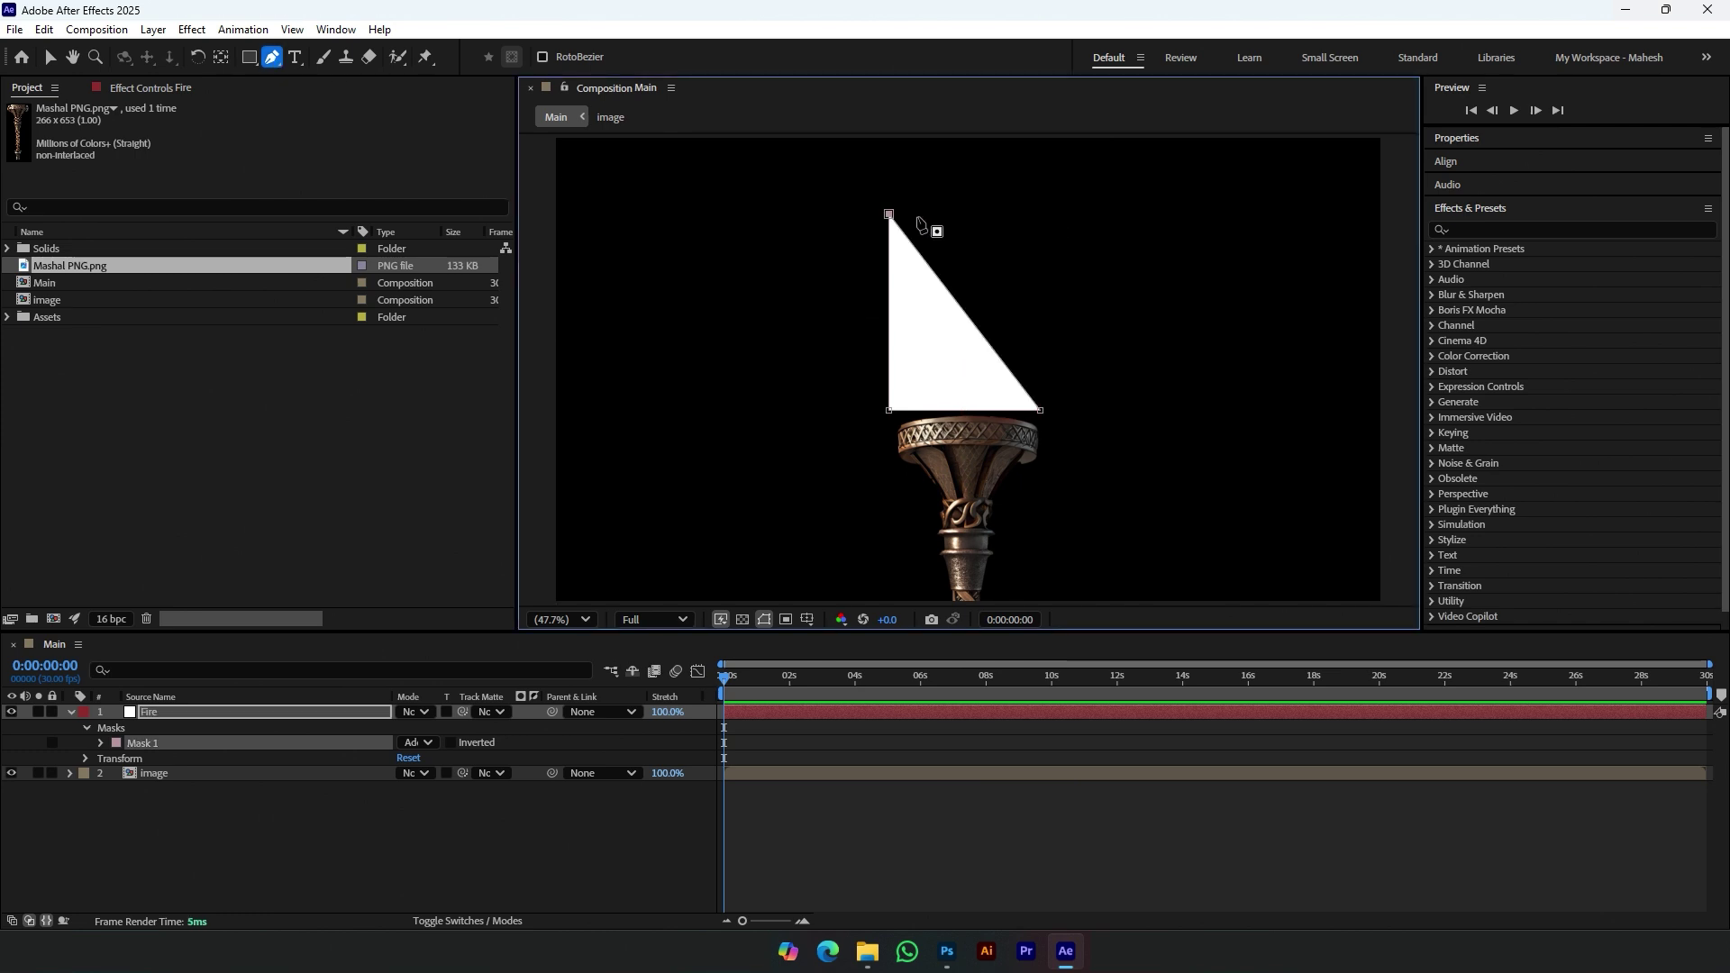
pyautogui.moveTo(889, 215); pyautogui.dragTo(956, 215)
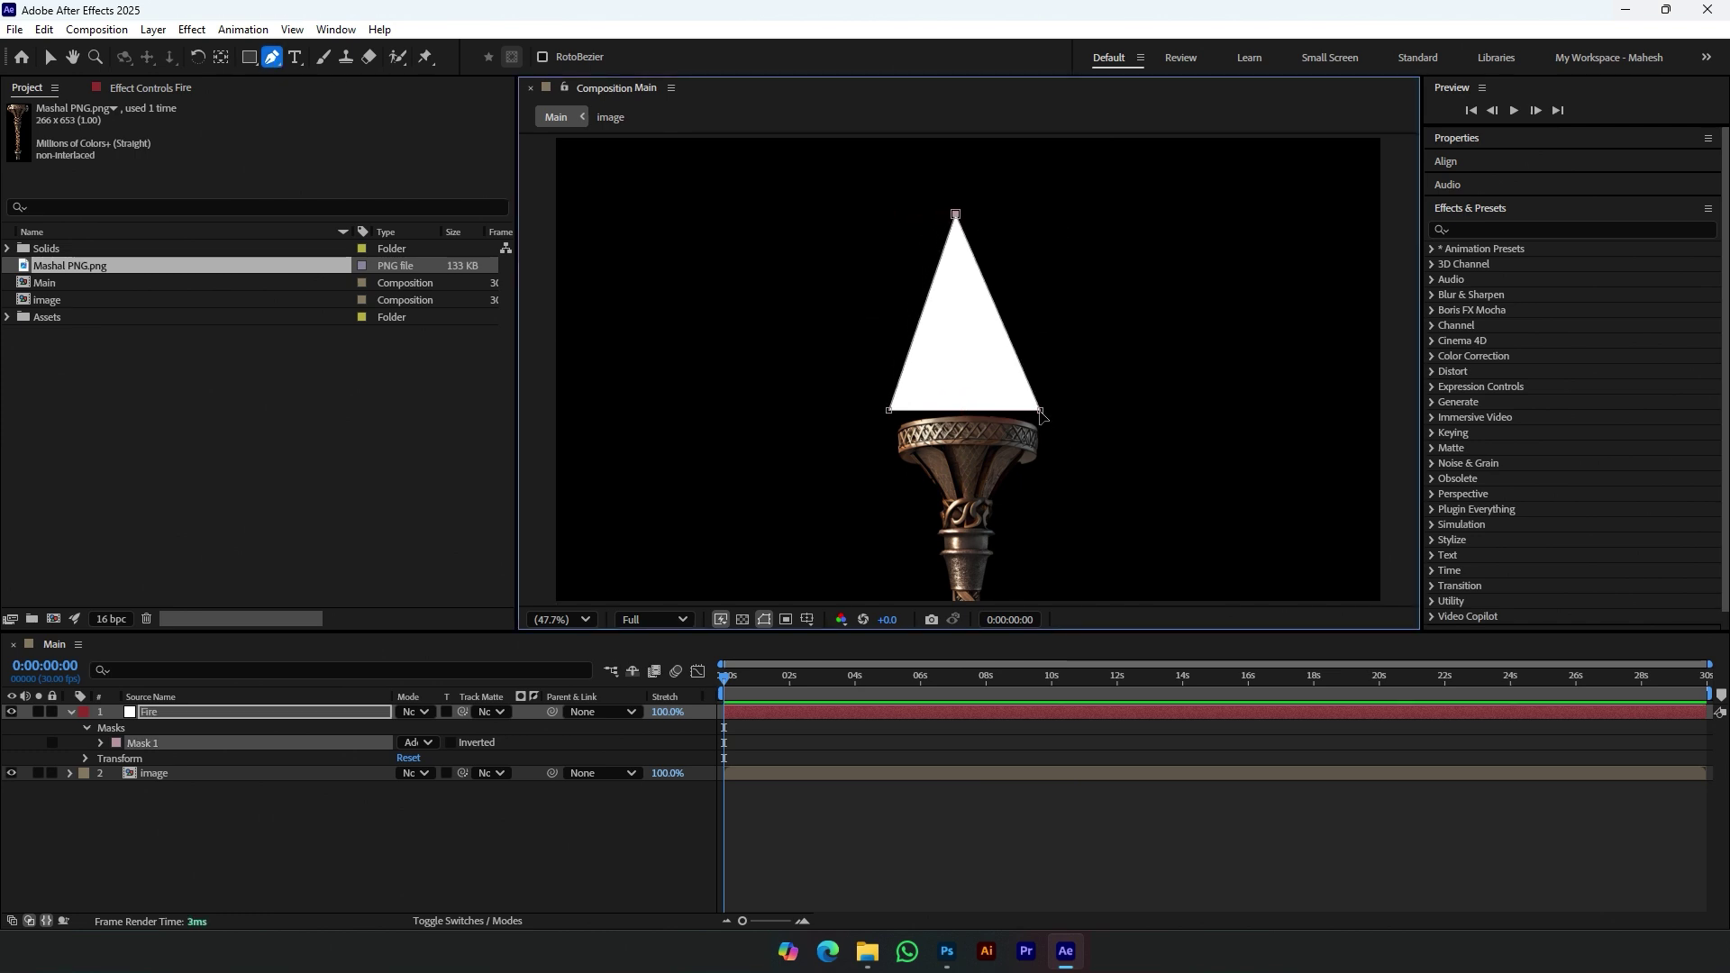
pyautogui.scroll(1, 998, 420)
pyautogui.moveTo(1045, 429); pyautogui.dragTo(1040, 450)
pyautogui.moveTo(887, 430); pyautogui.dragTo(894, 456)
# Step: Curve the triangle's sides with Bezier handles into a rounded flame tip
pyautogui.moveTo(1035, 452); pyautogui.dragTo(1039, 451)
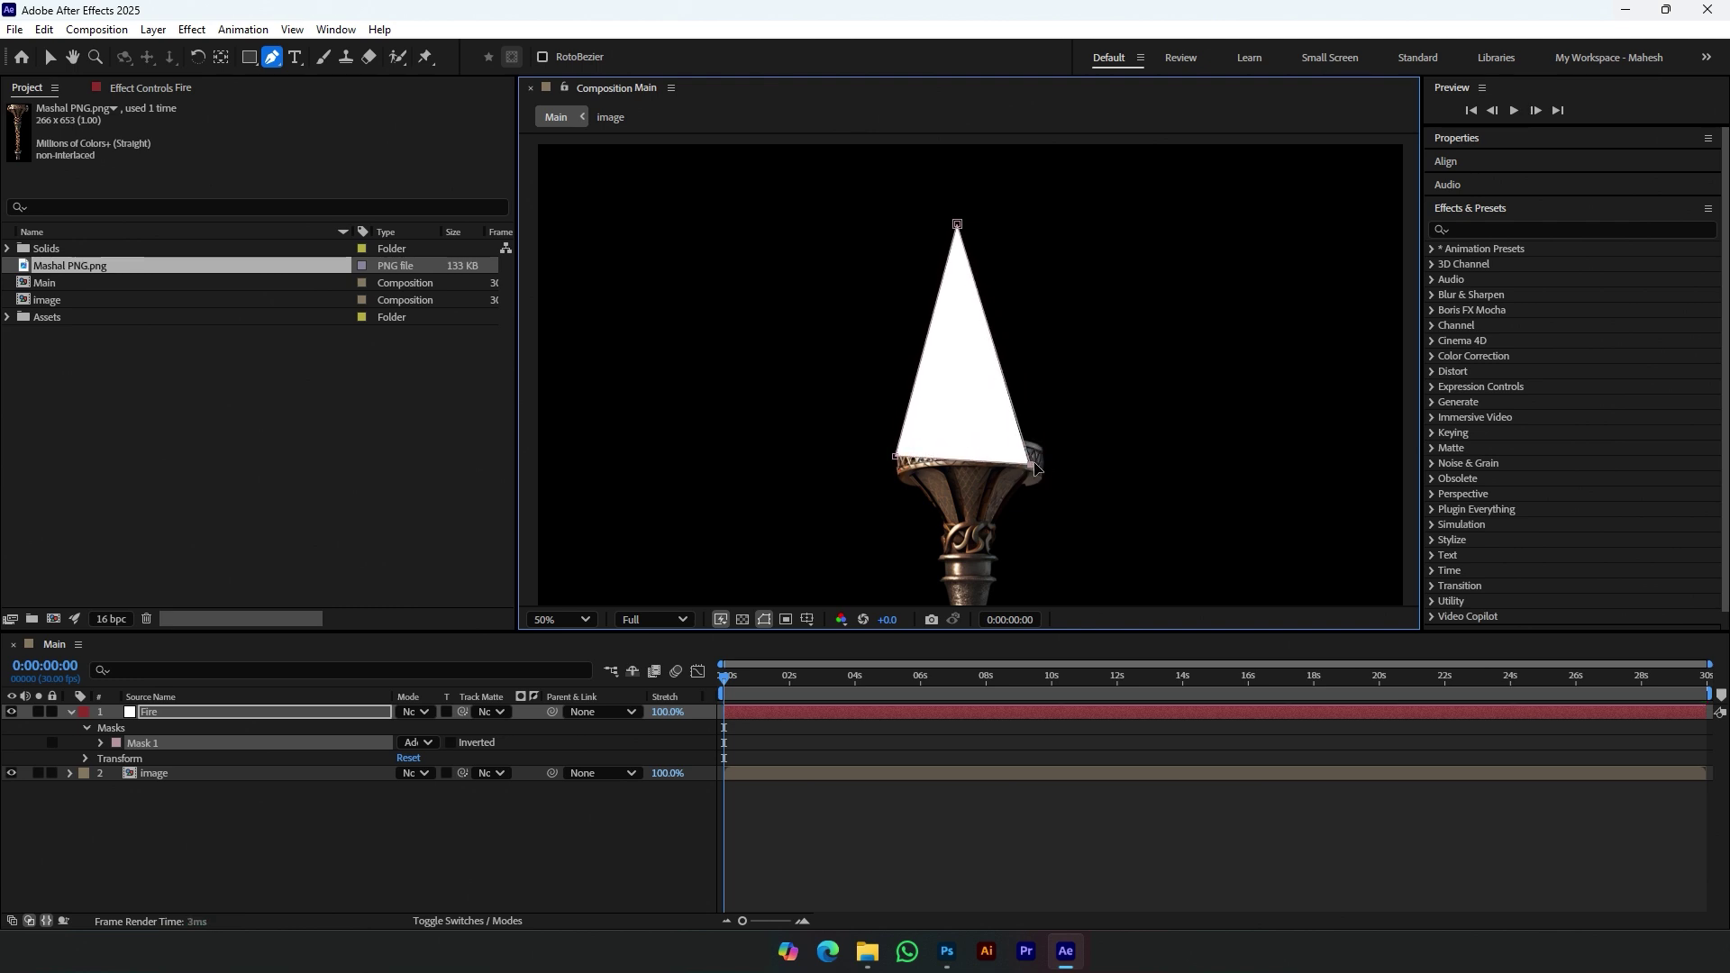
pyautogui.moveTo(957, 226); pyautogui.dragTo(960, 262)
pyautogui.moveTo(897, 456); pyautogui.dragTo(902, 454)
pyautogui.hotkey('ctrl', 'z')
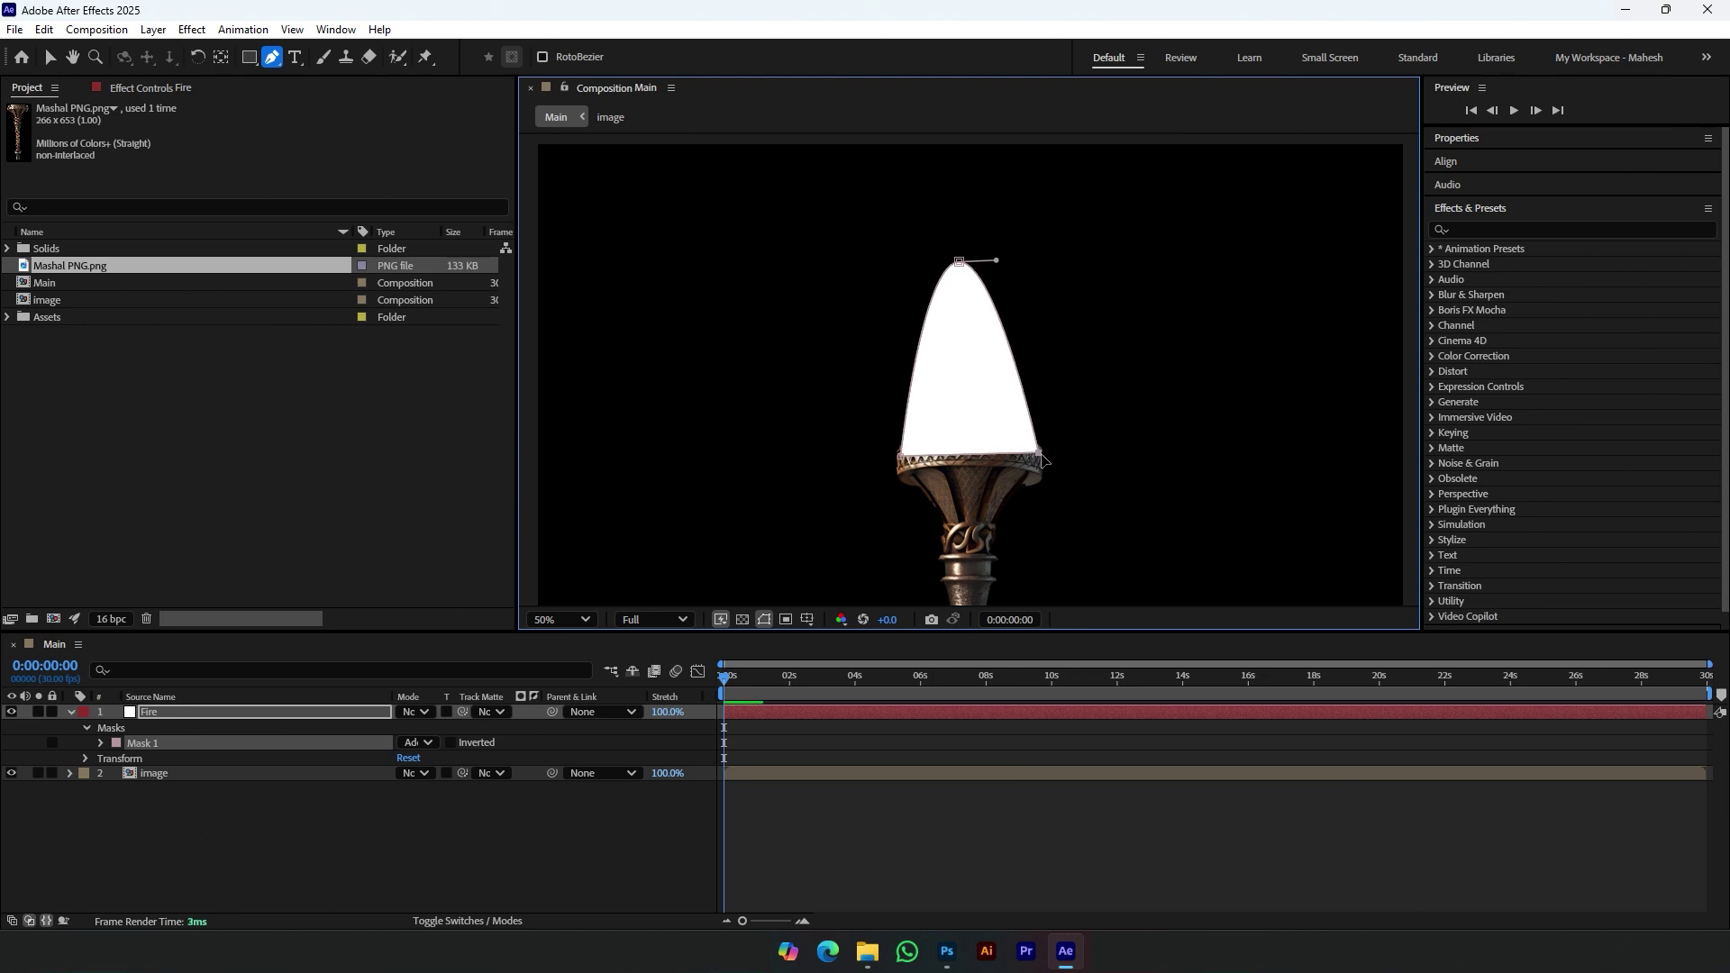
pyautogui.click(197, 712)
pyautogui.click(71, 713)
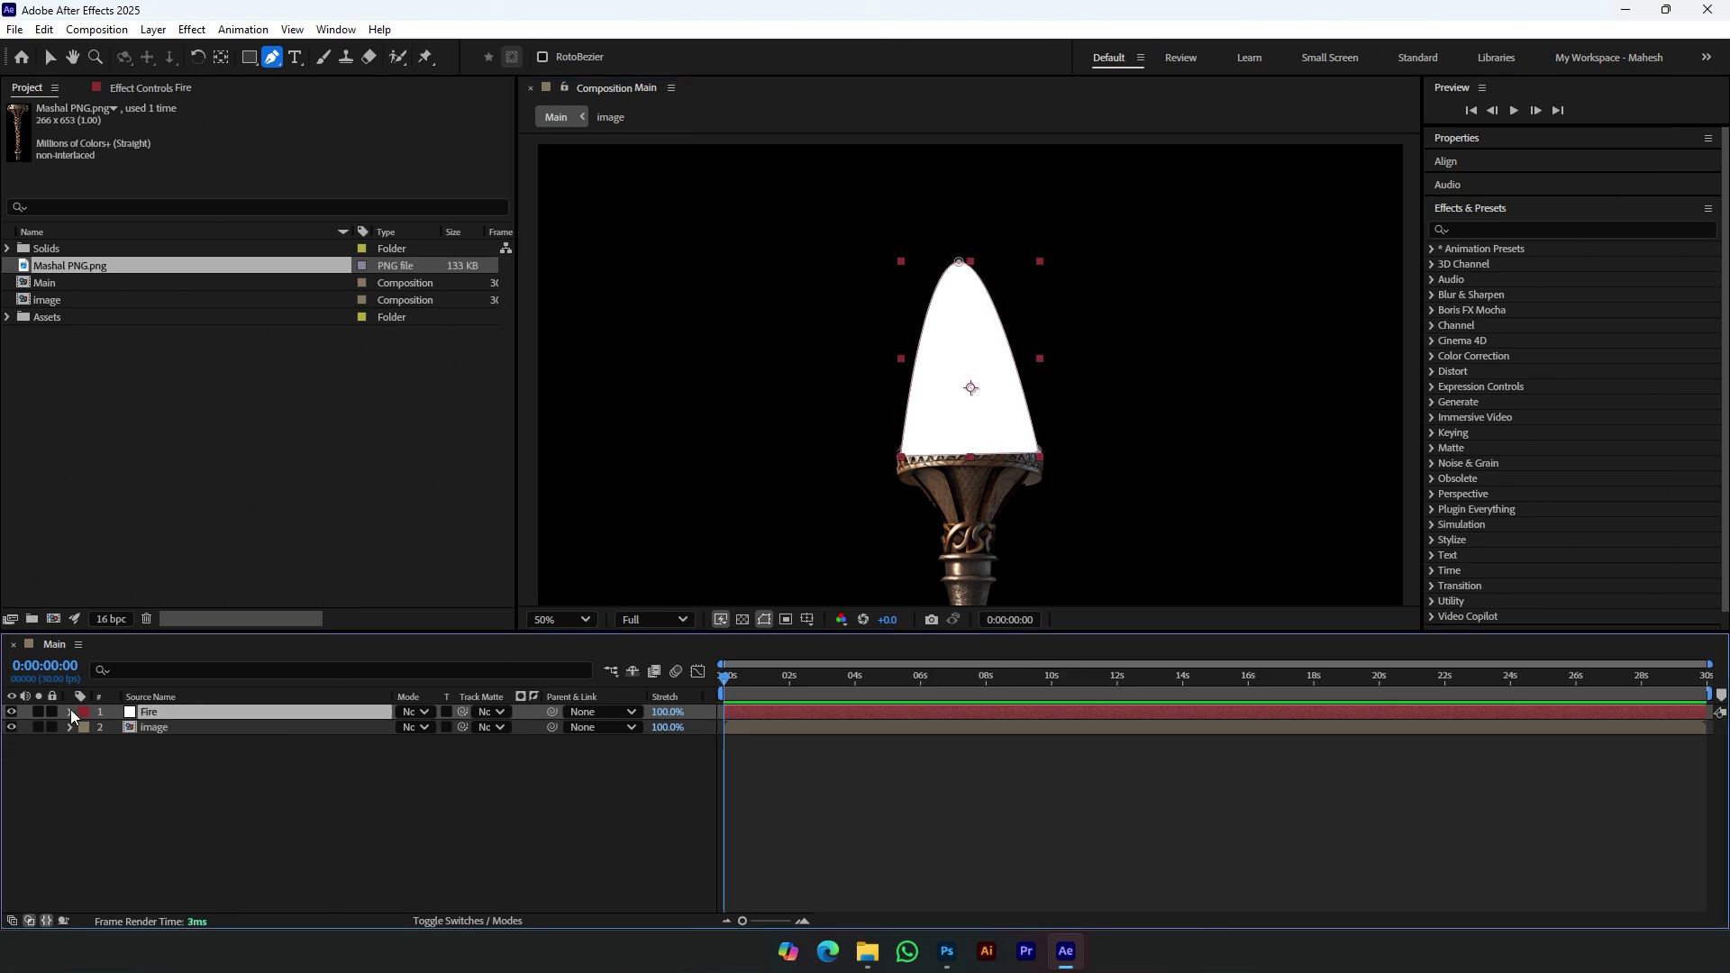
# Step: Apply Fast Box Blur to the Fire layer with Blur Radius 10
pyautogui.click(1582, 229)
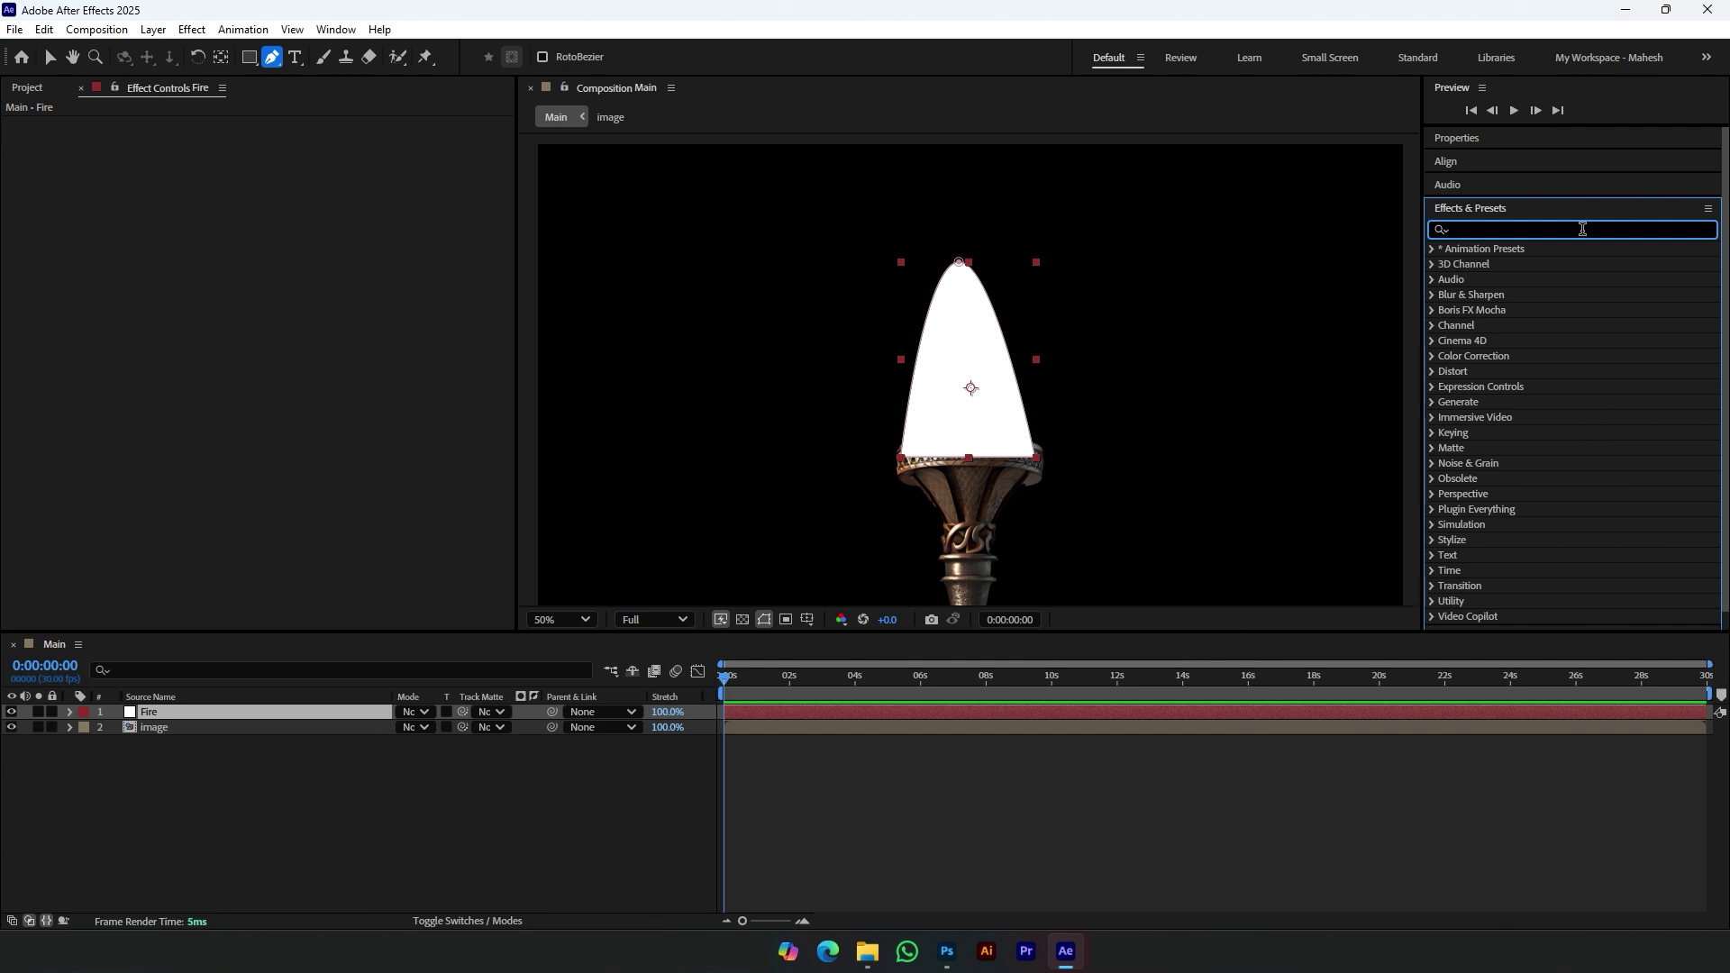
pyautogui.write('fast')
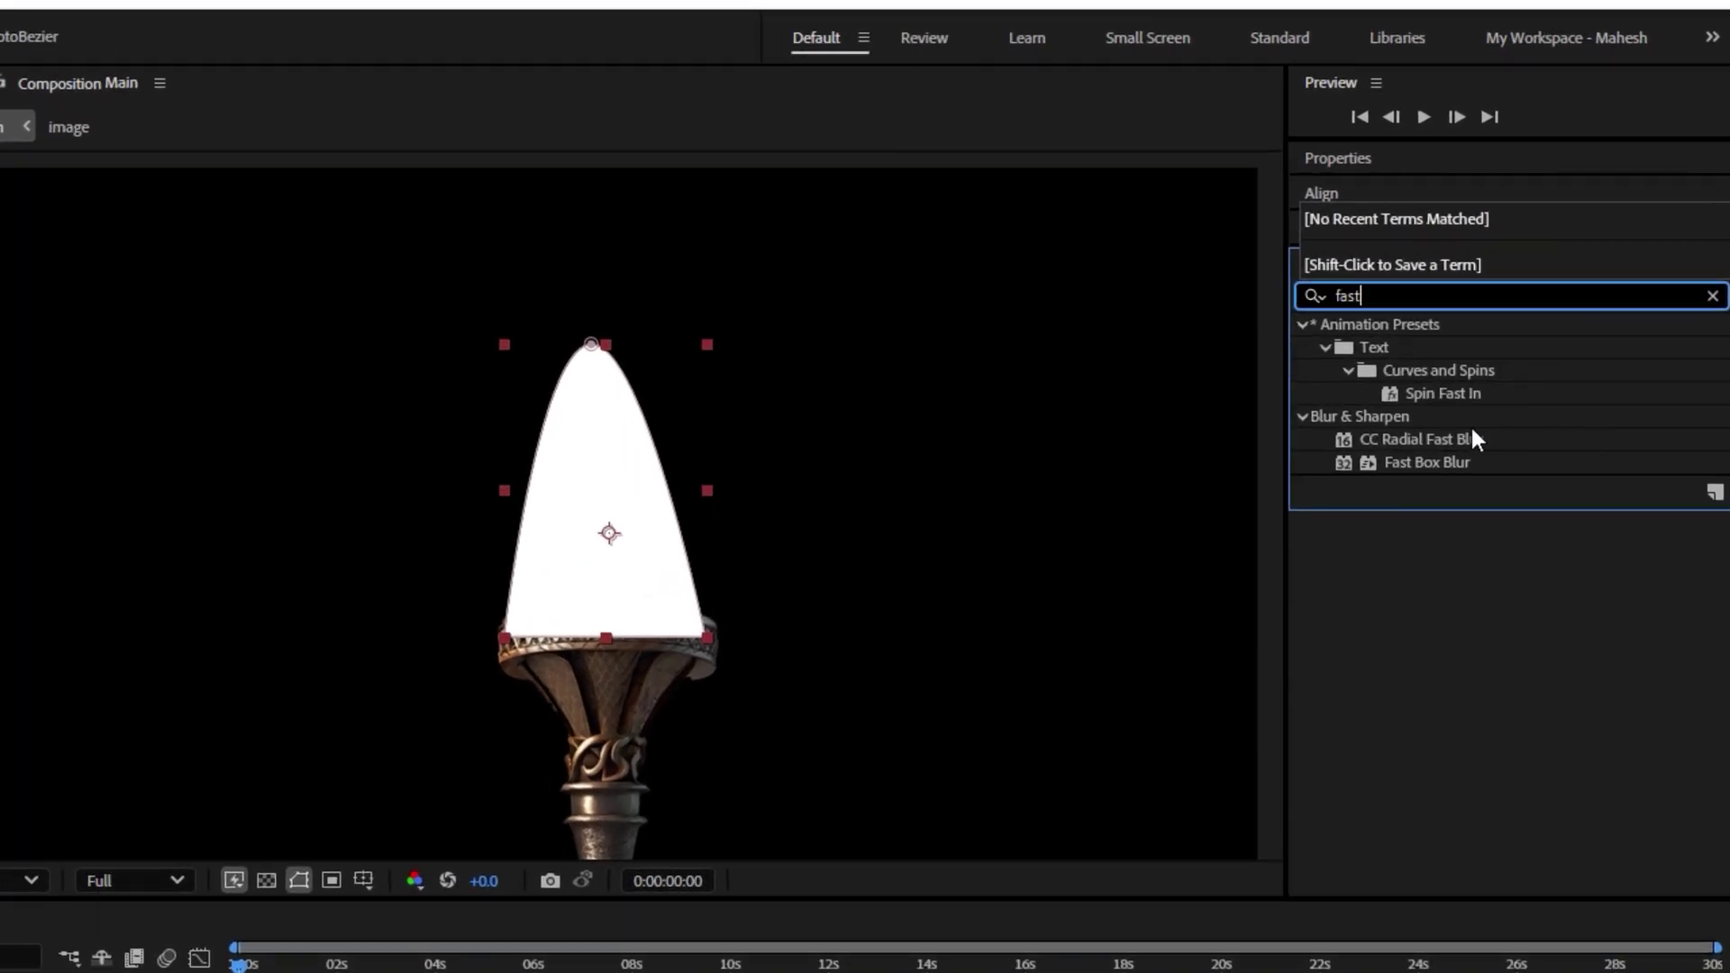
pyautogui.doubleClick(1447, 461)
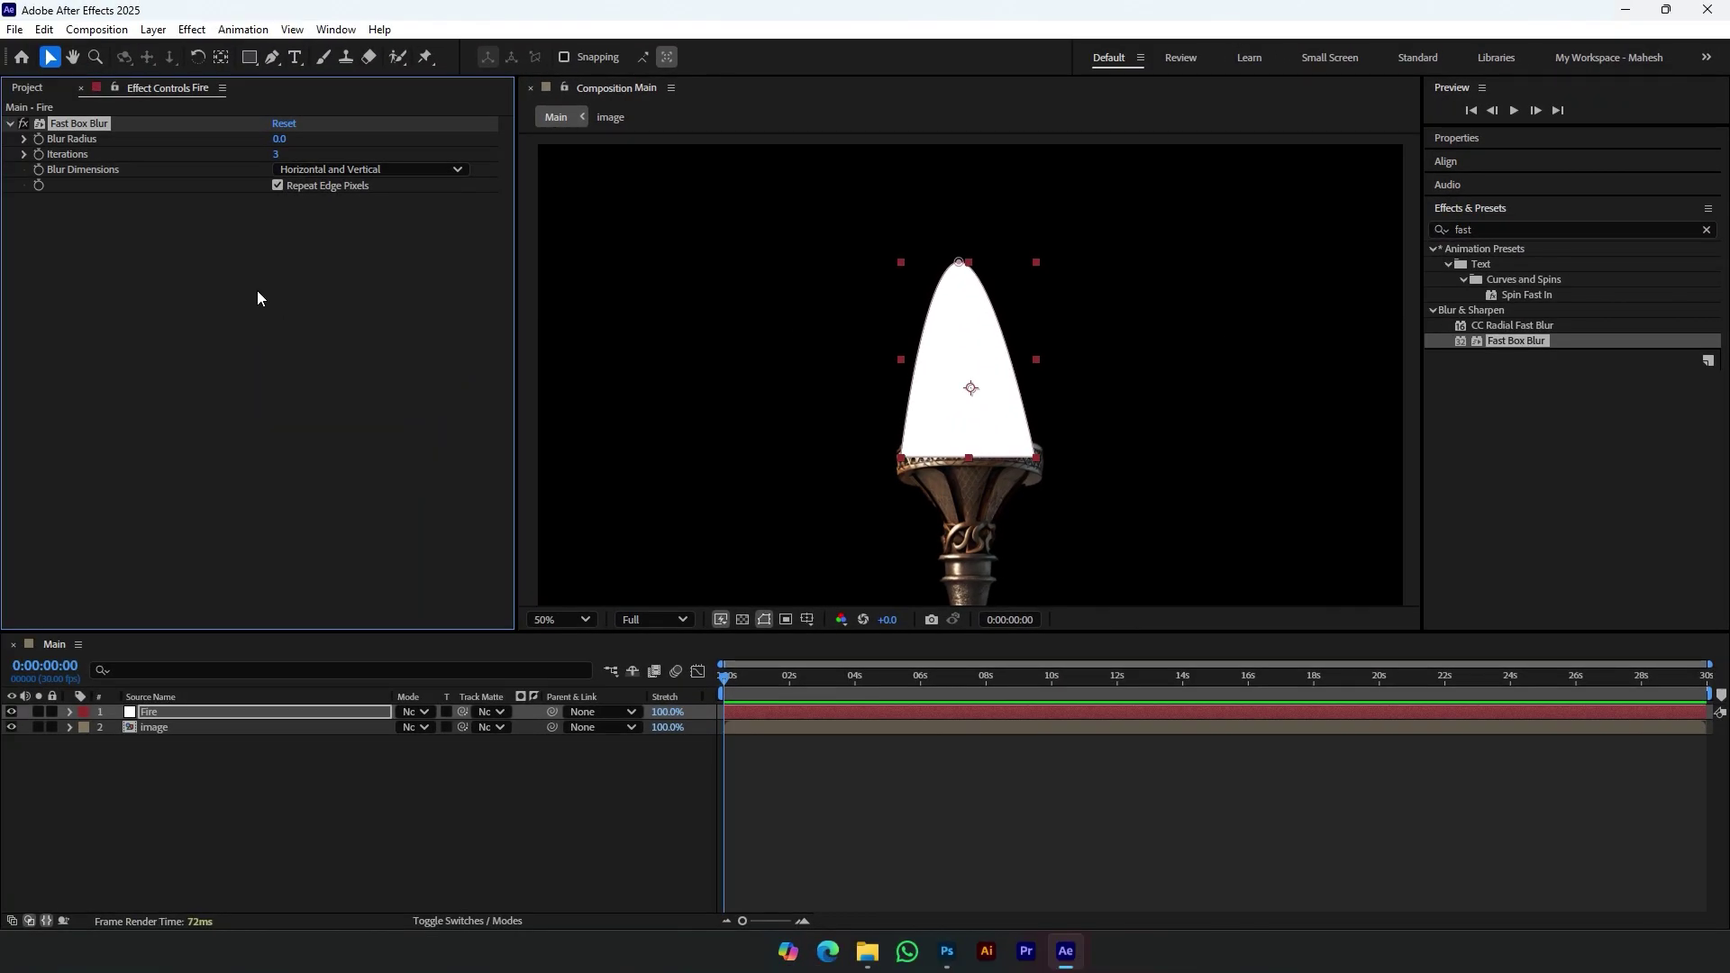
pyautogui.click(278, 139)
pyautogui.write('10')
pyautogui.press('Return')
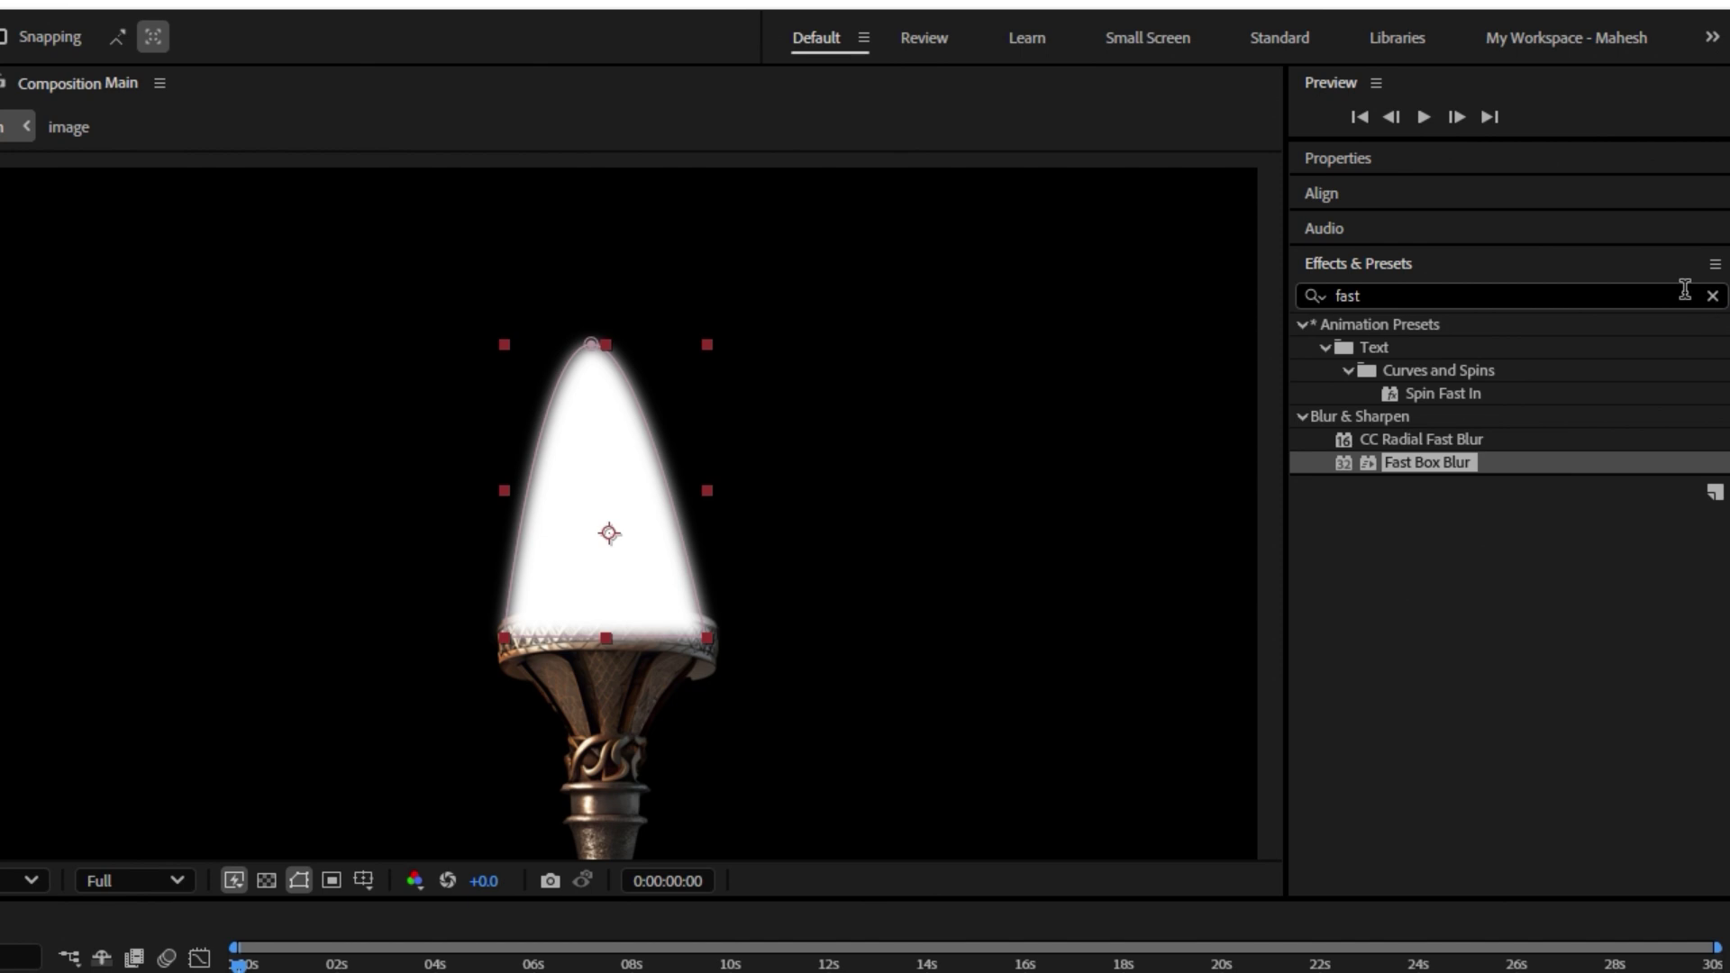
# Step: Apply Displacement Map to Fire, keeping '1. Fire' as the displacement map layer
pyautogui.click(1658, 225)
pyautogui.doubleClick(1644, 284)
pyautogui.write('di')
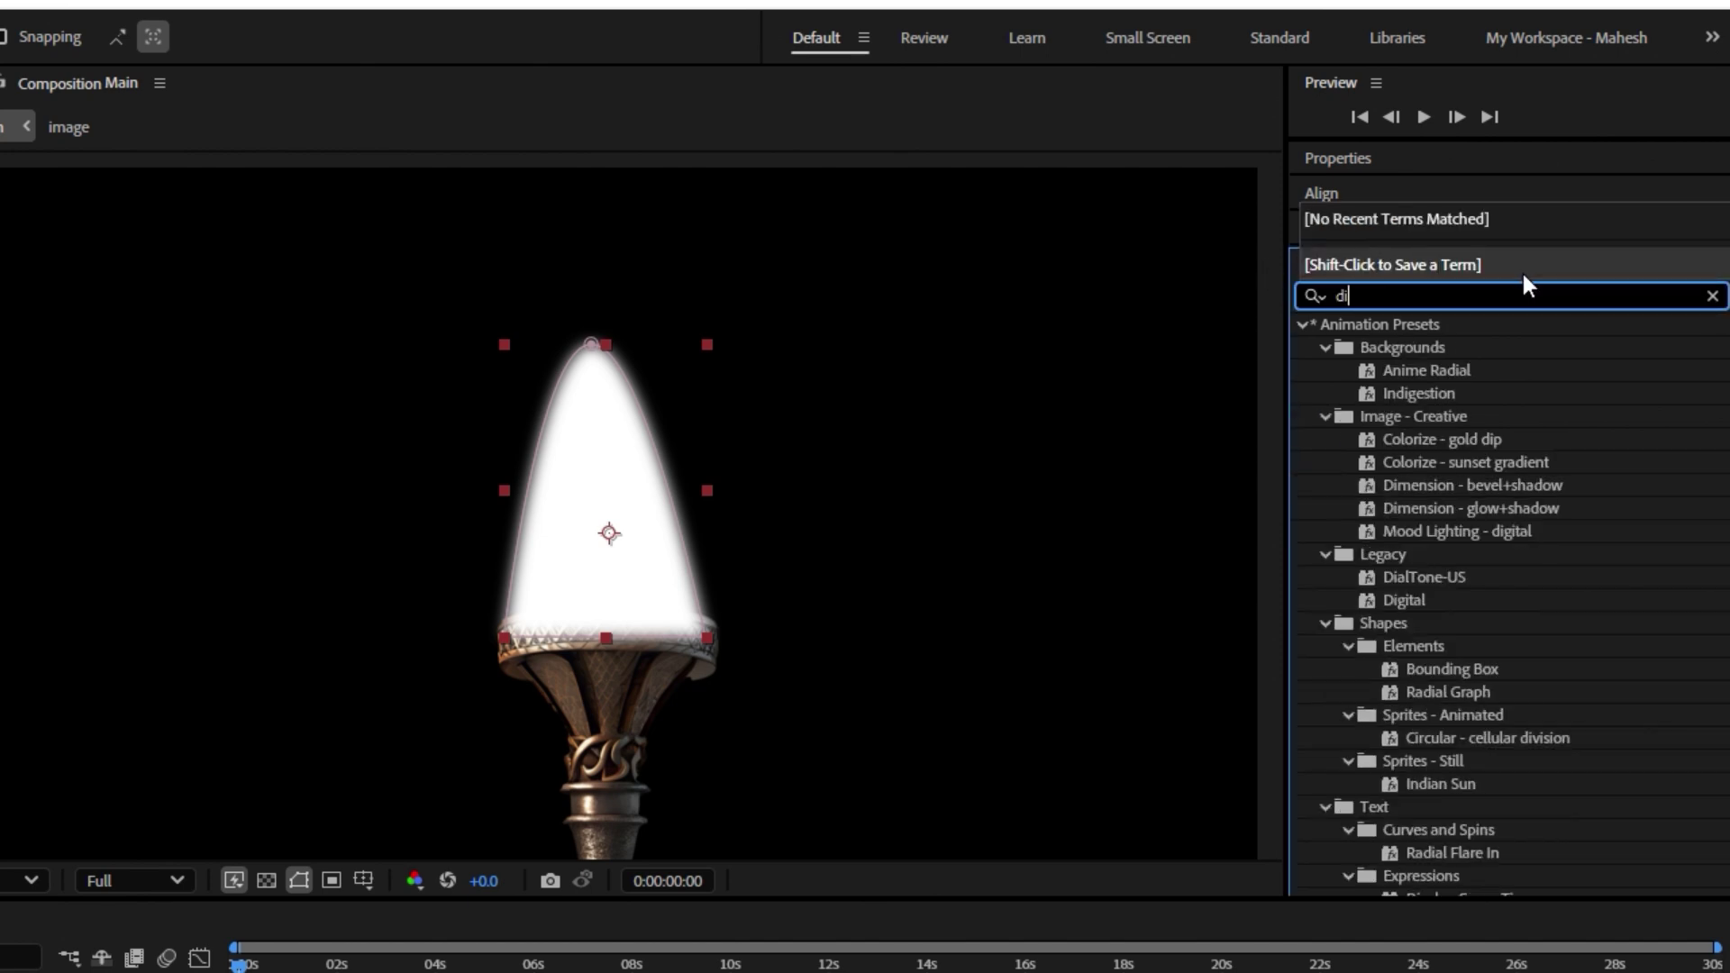
pyautogui.write('splace')
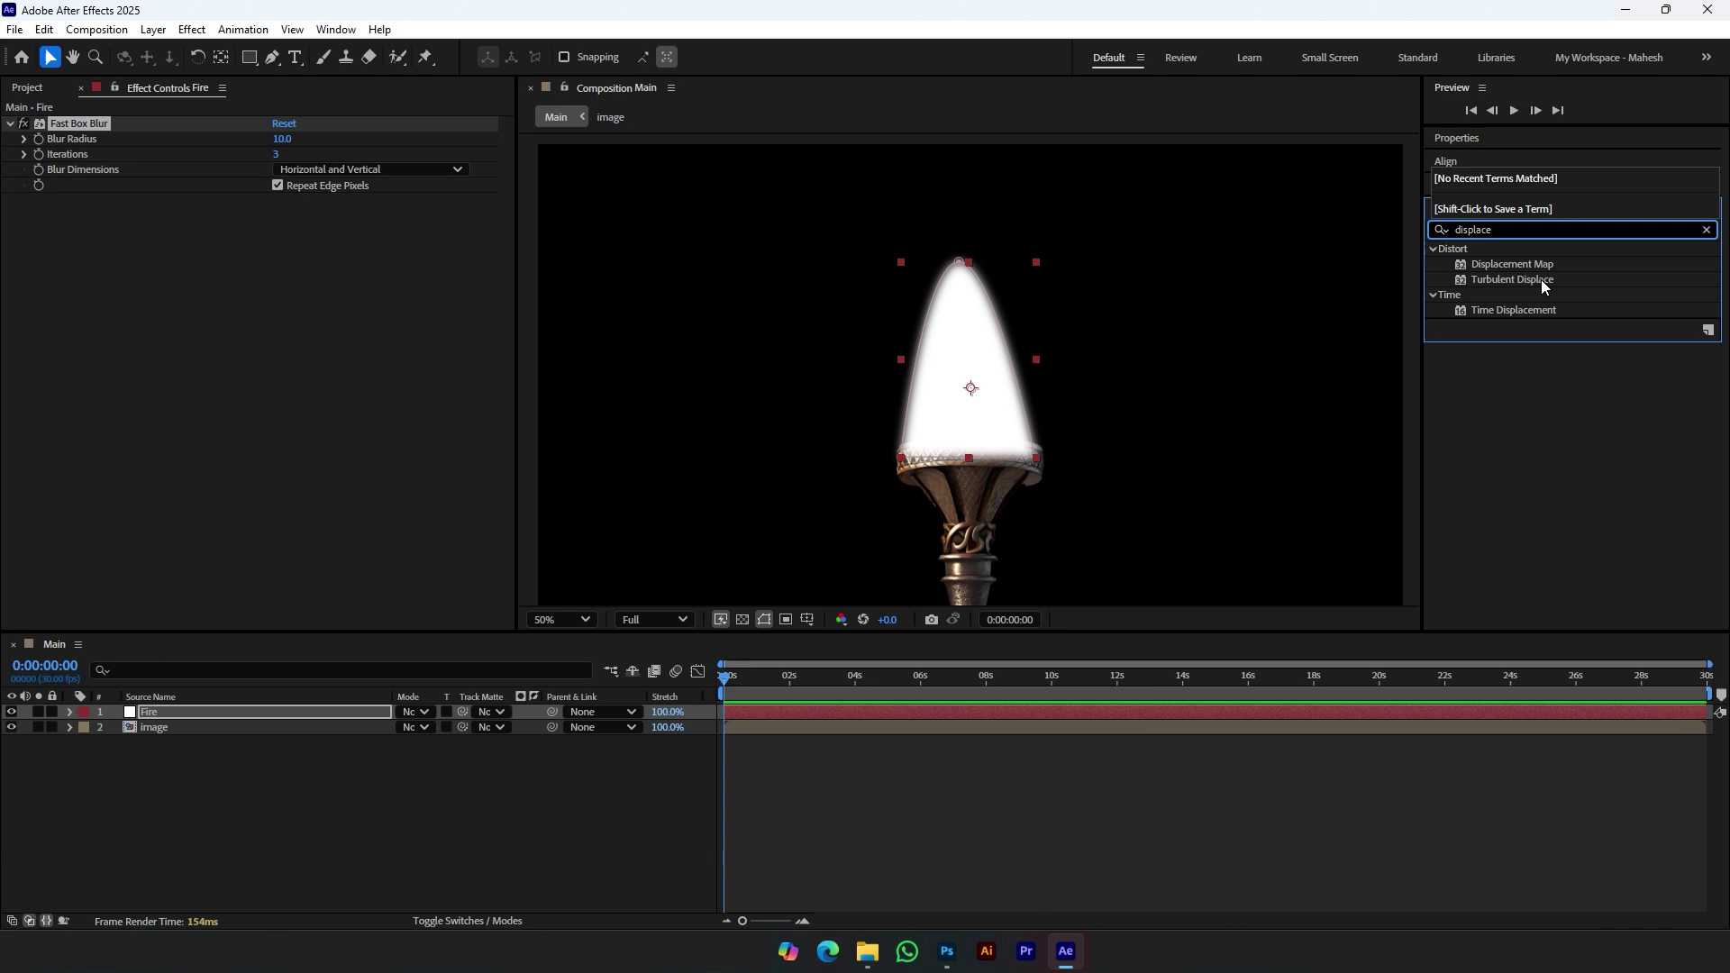
pyautogui.click(1469, 337)
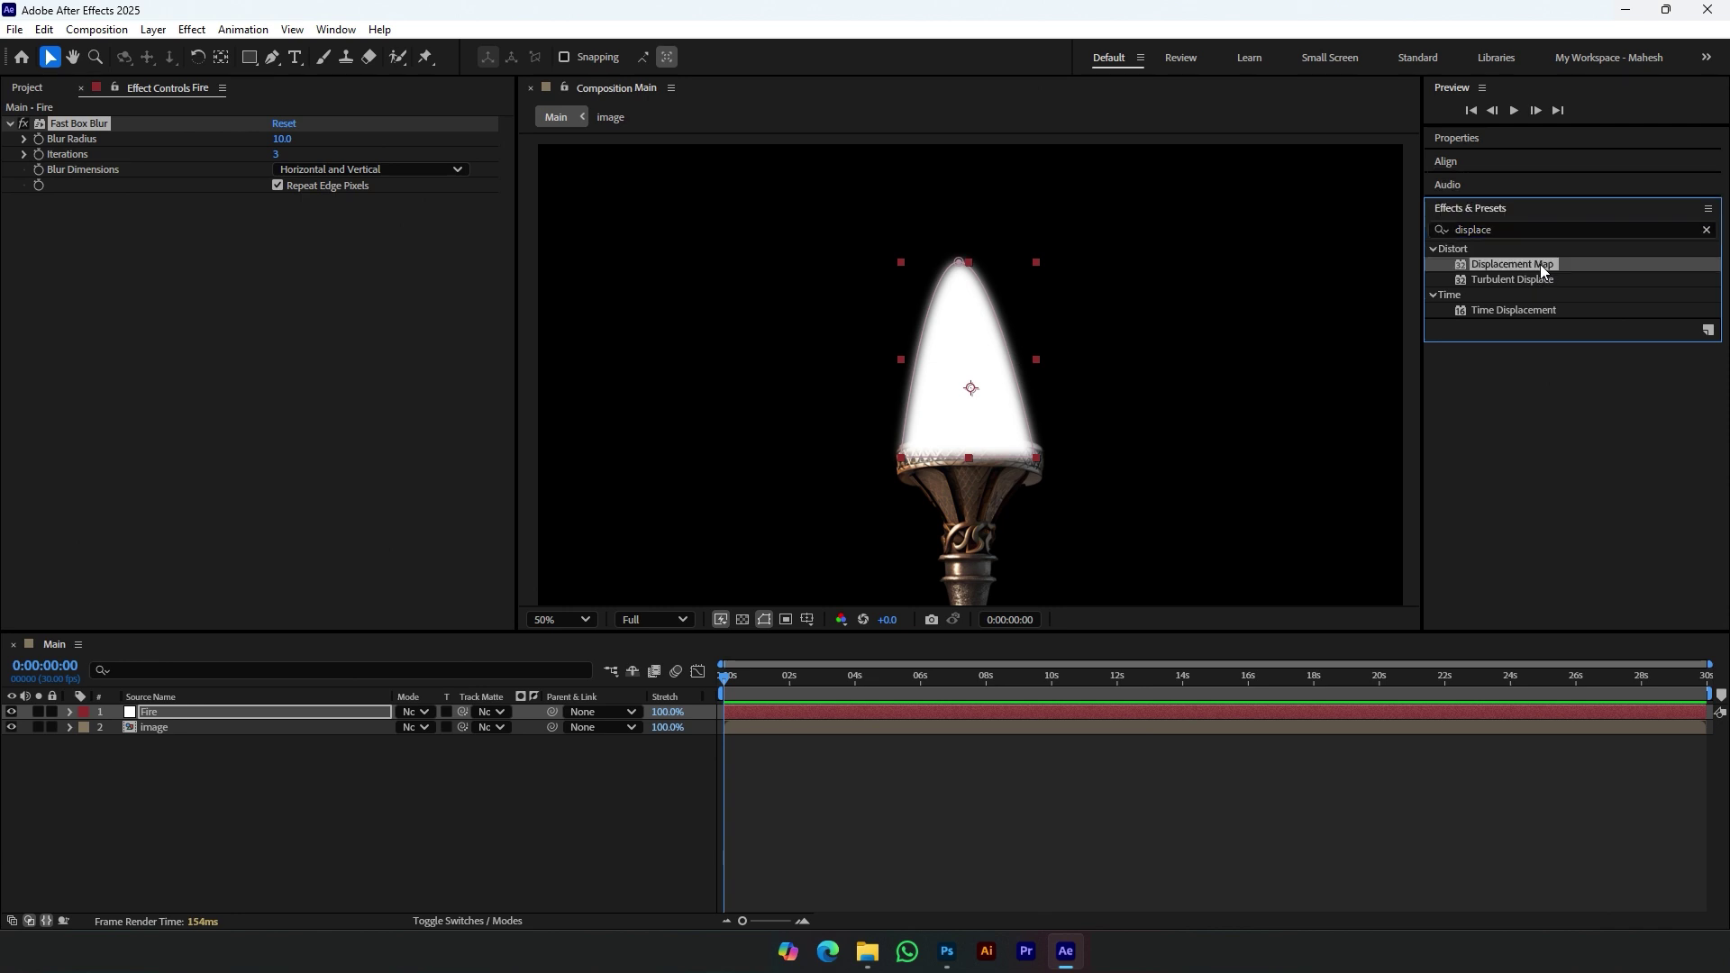
pyautogui.doubleClick(1538, 263)
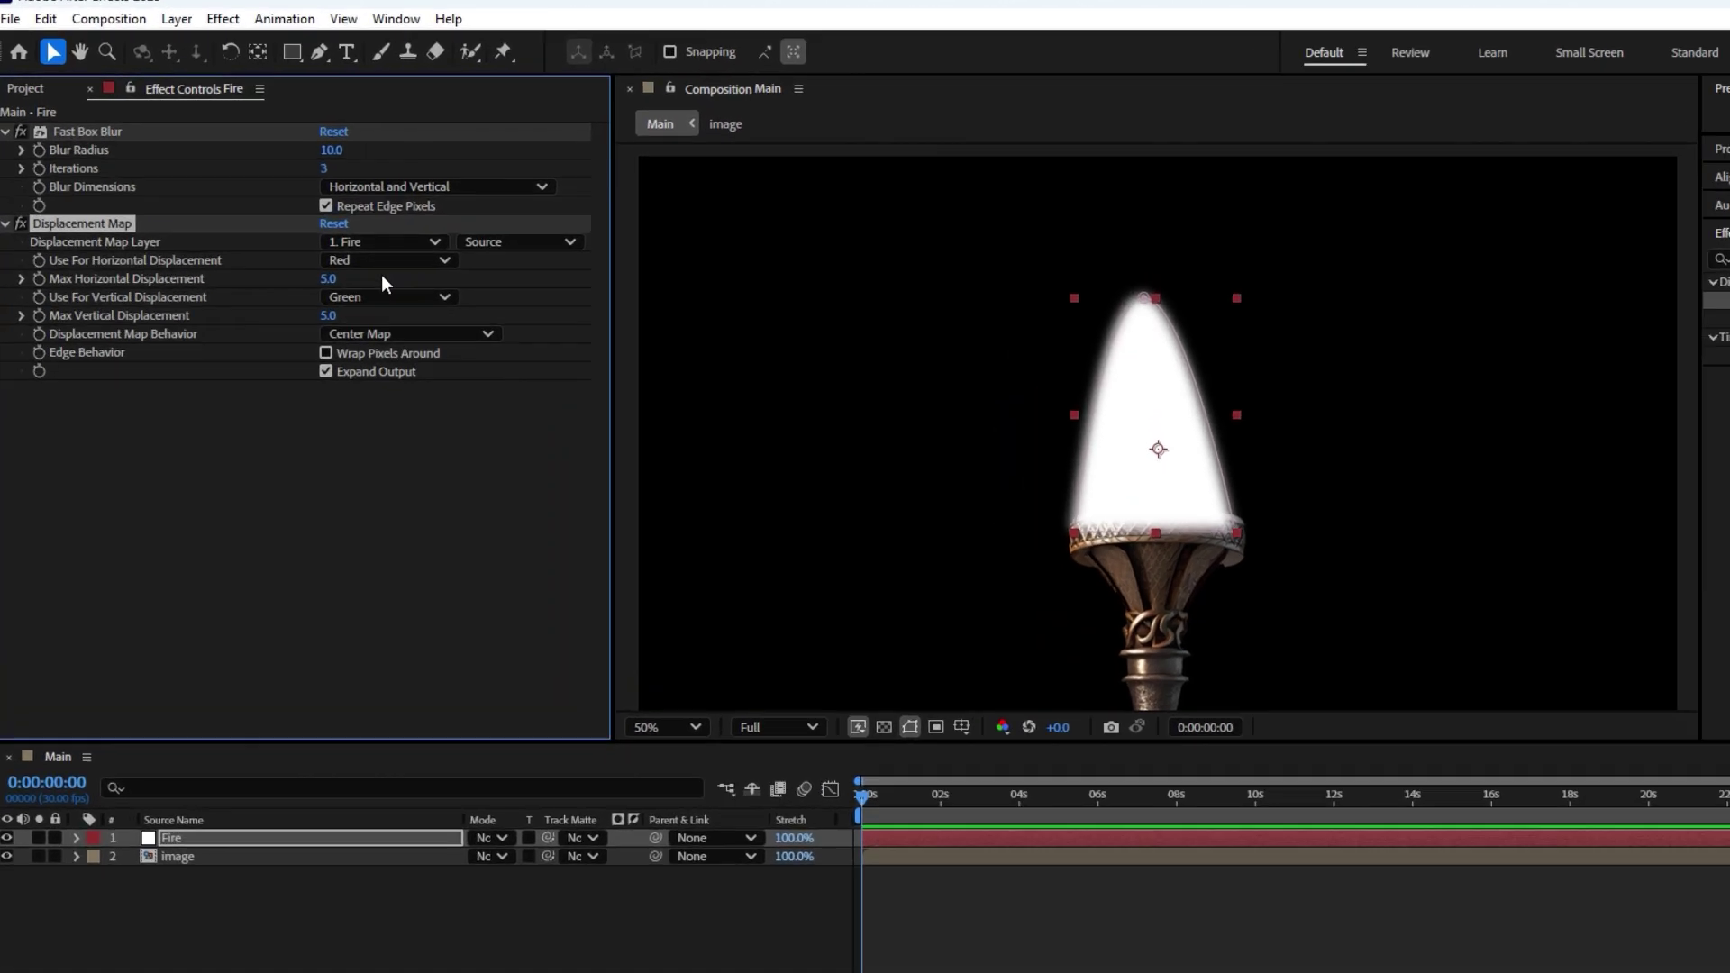
pyautogui.click(326, 216)
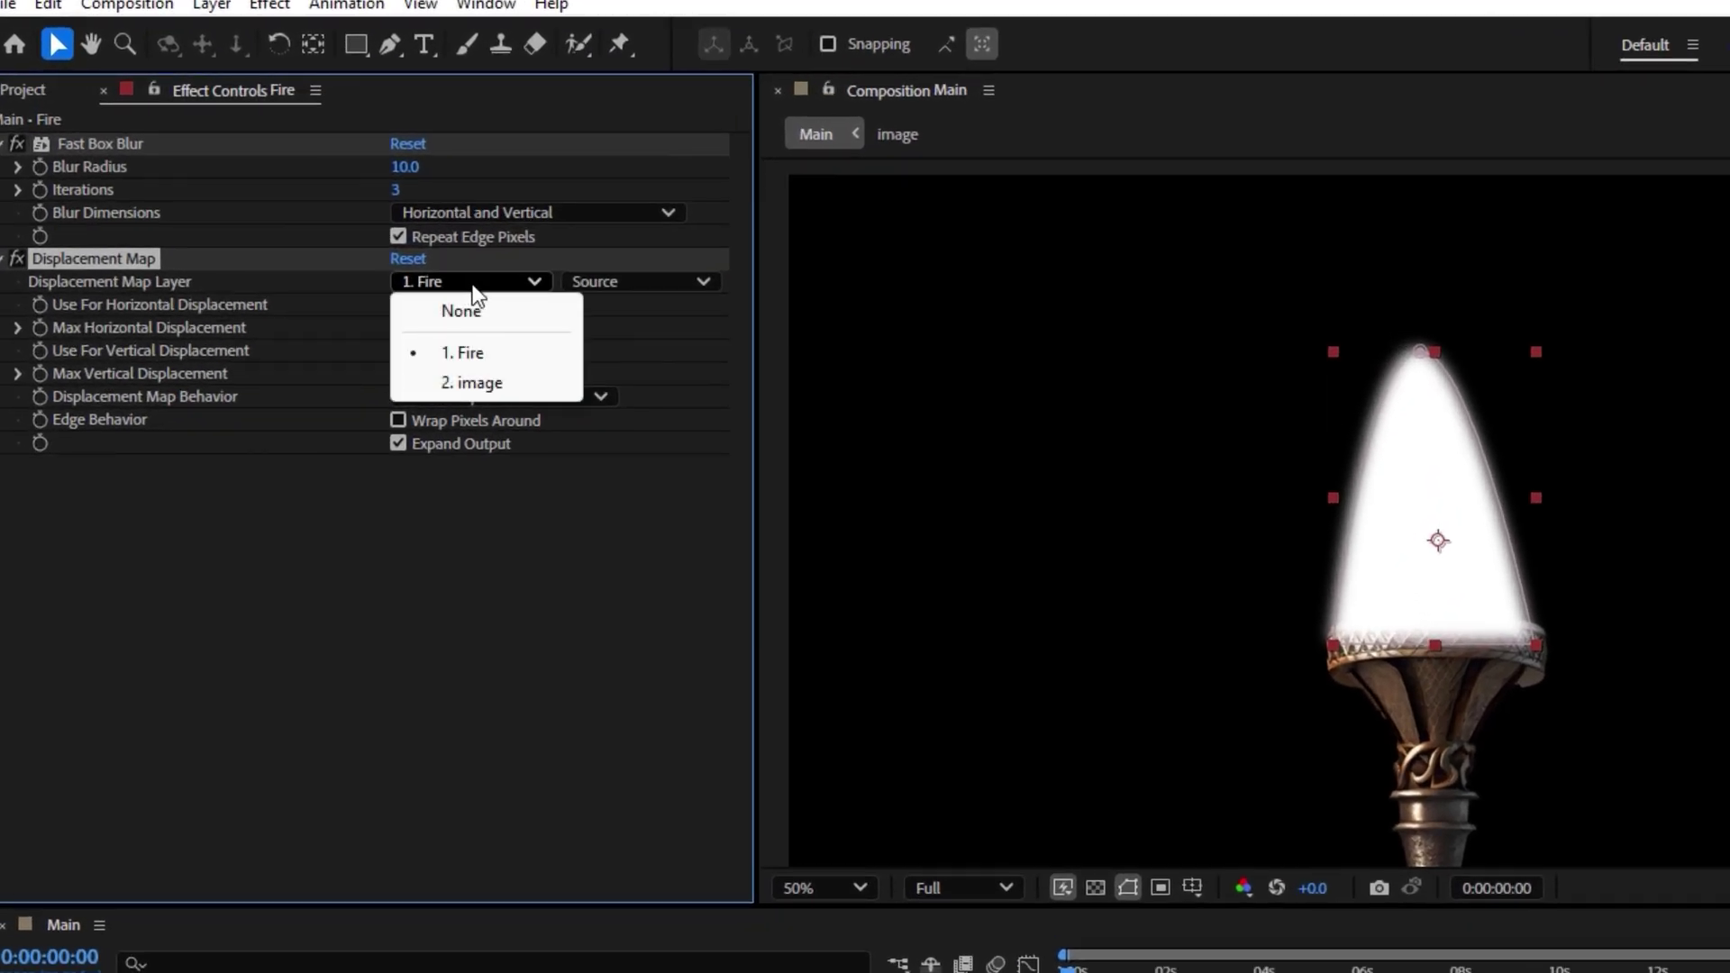
pyautogui.click(510, 361)
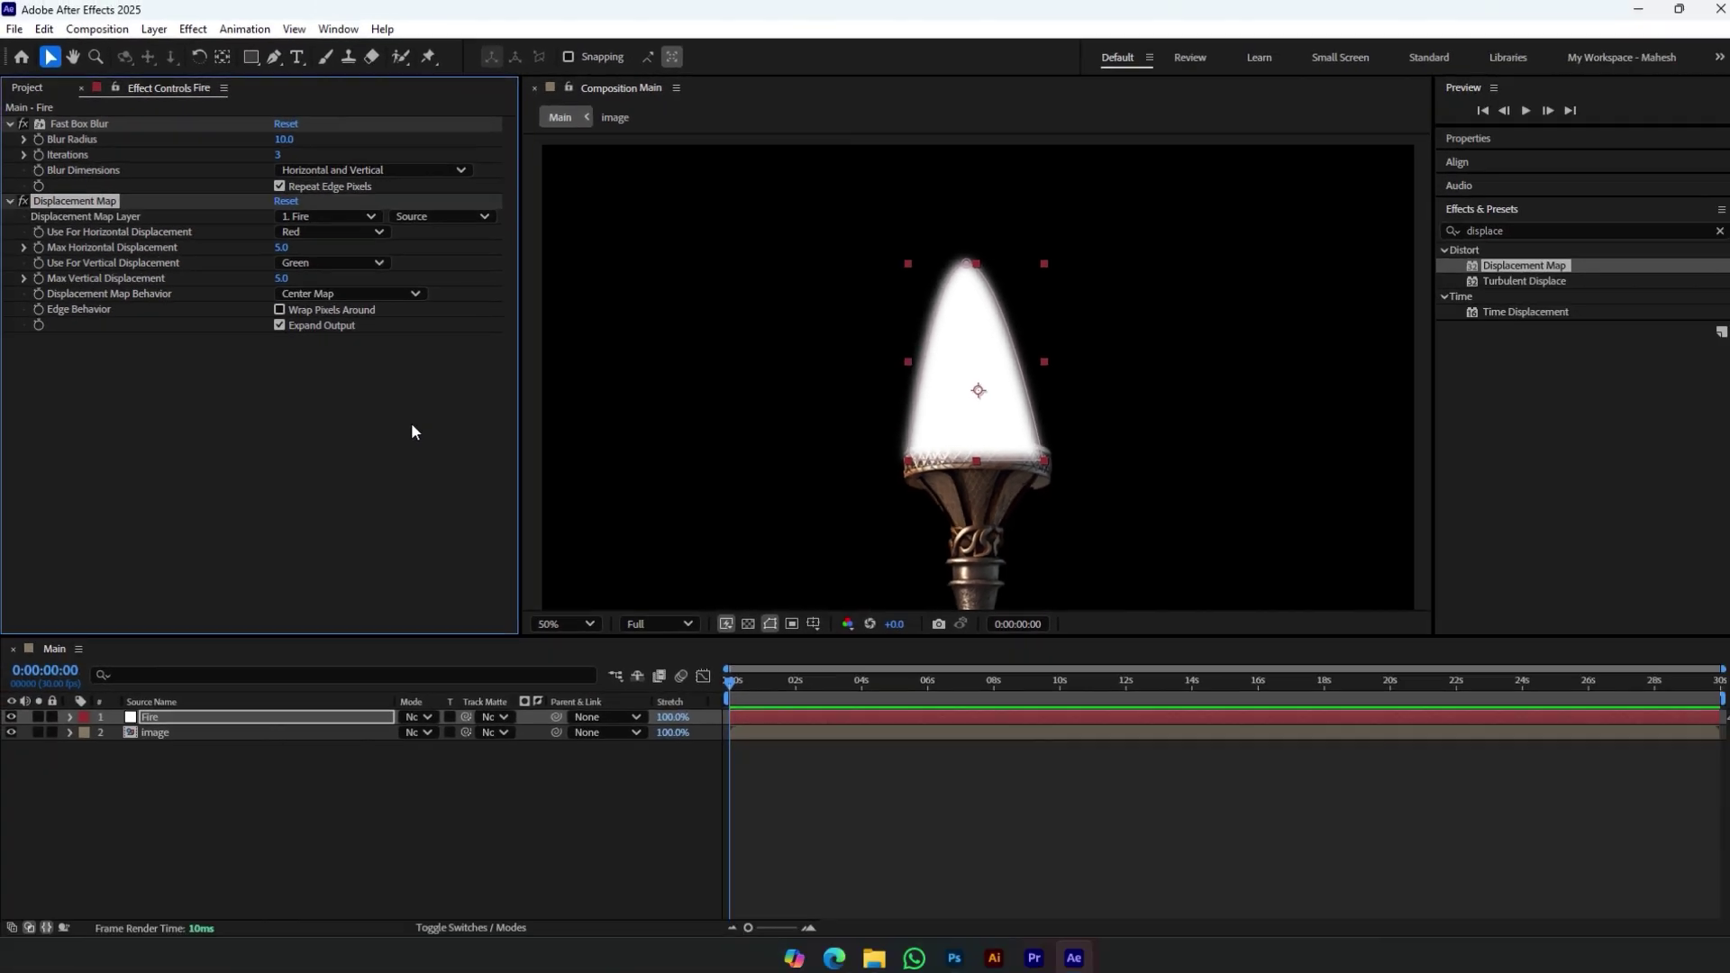
pyautogui.click(302, 789)
# Step: Add a white 1920×1080 solid named 'Fire Map' at the top of the layer stack
pyautogui.rightClick(628, 789)
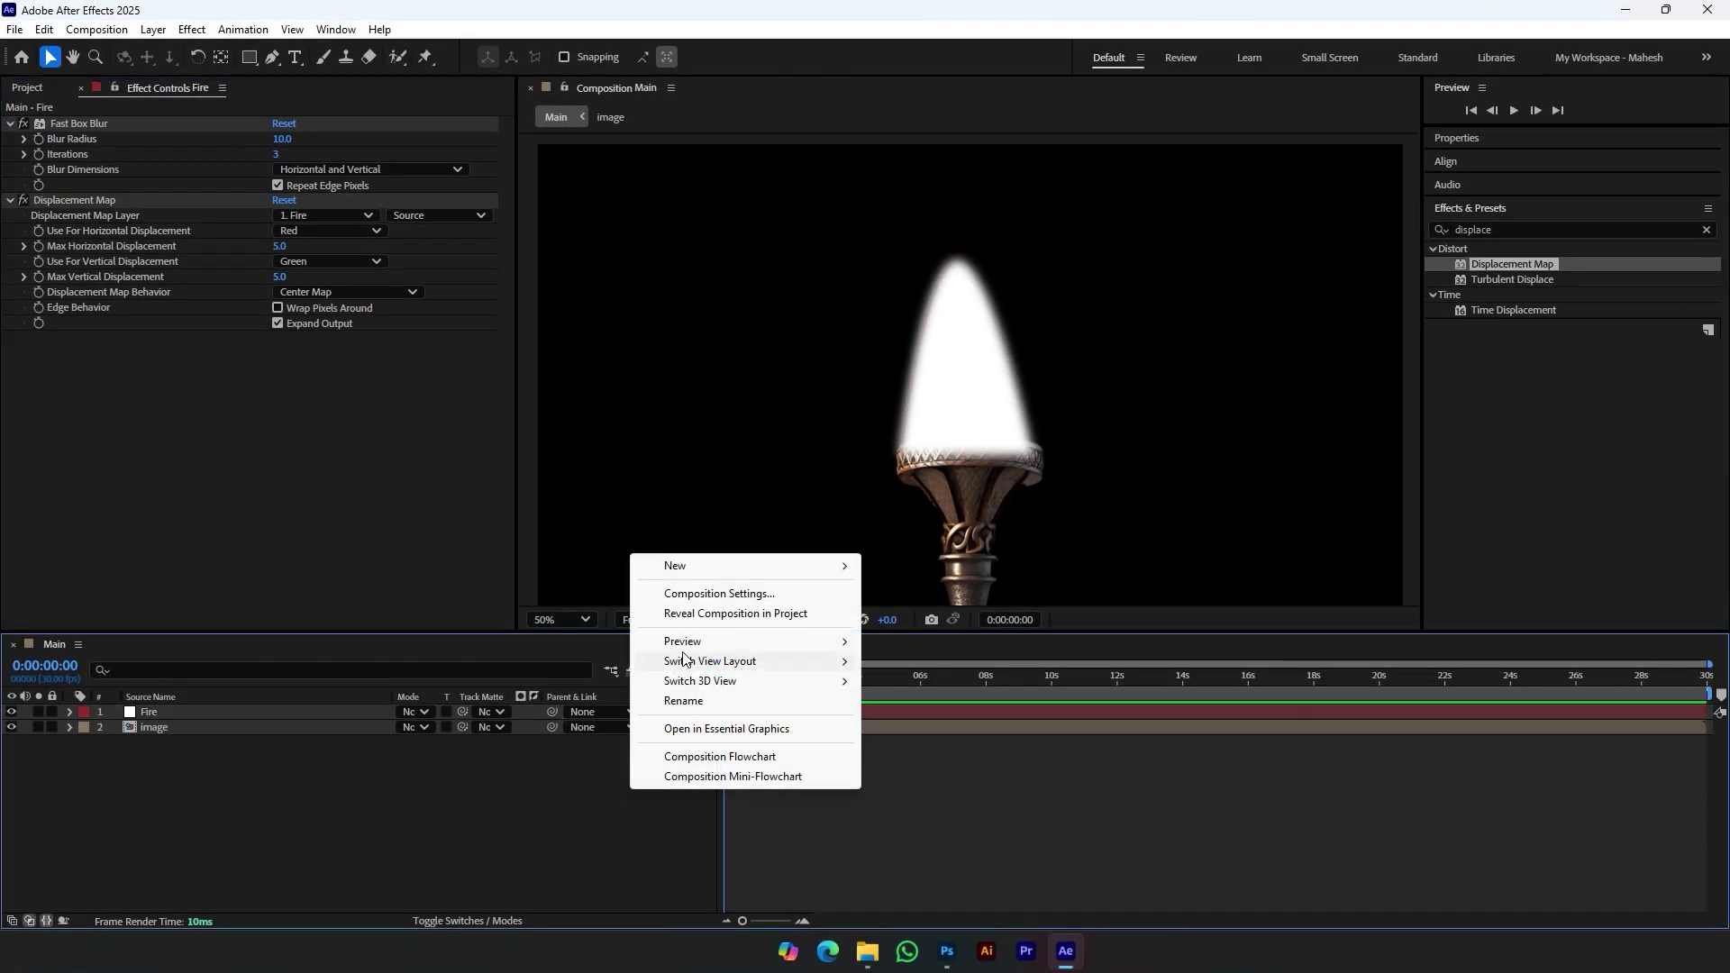
pyautogui.moveTo(694, 565)
pyautogui.click(917, 611)
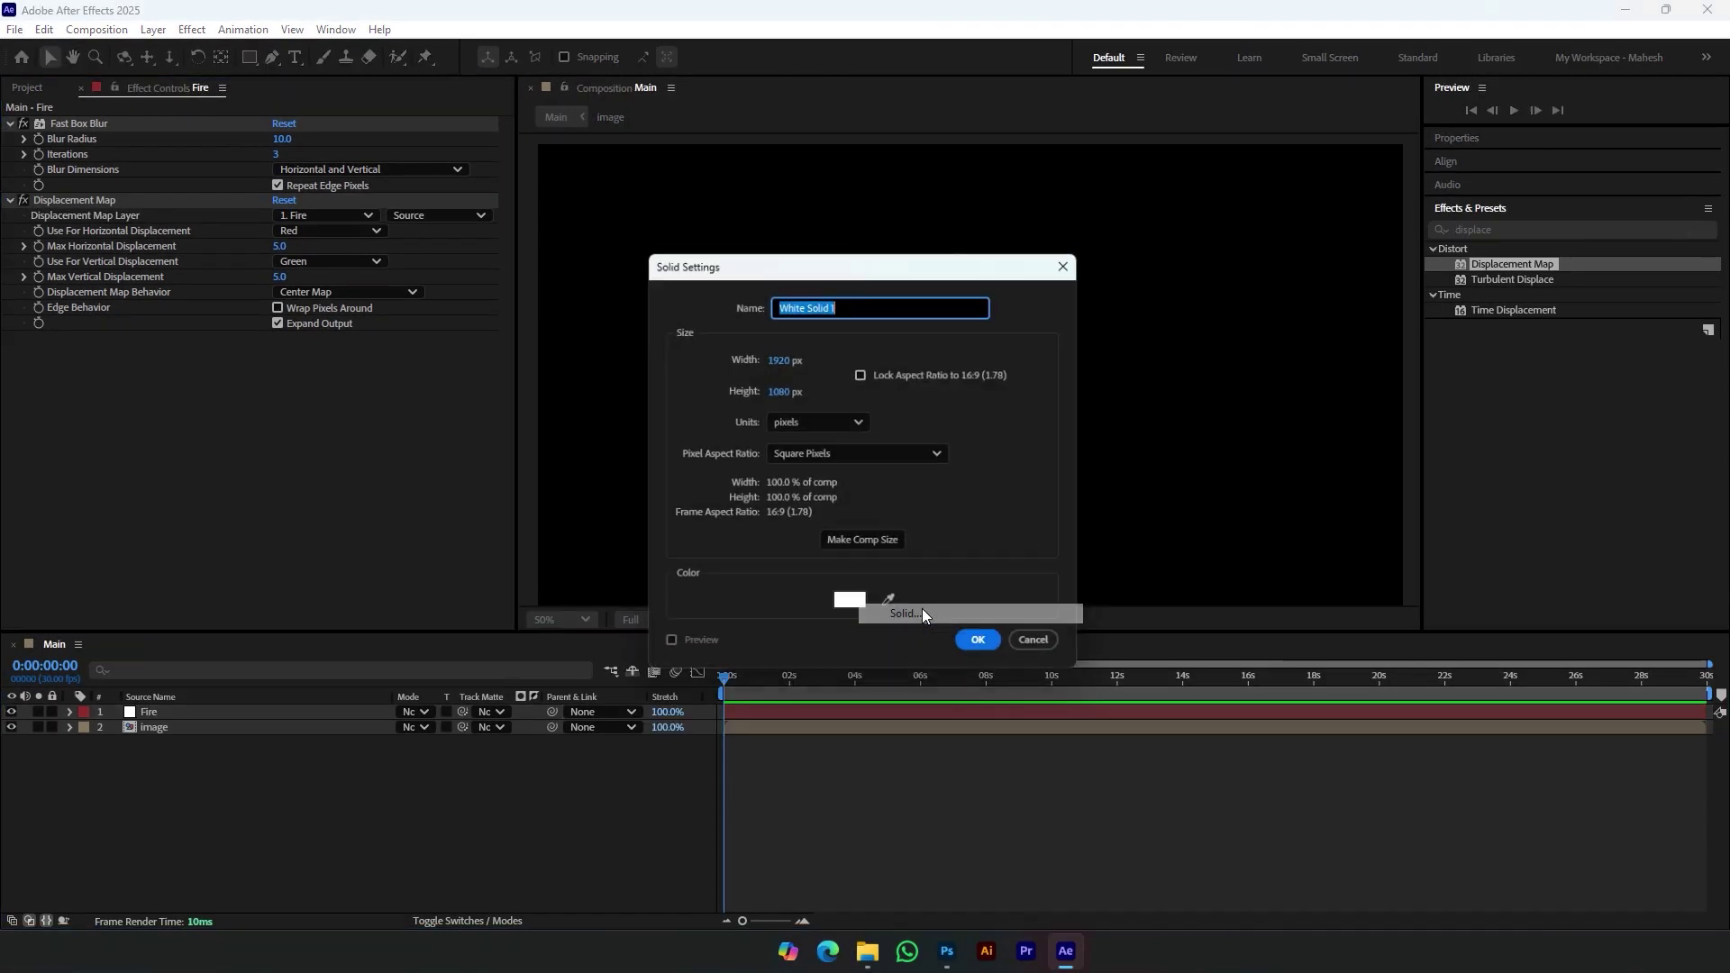
pyautogui.write('Fire Map')
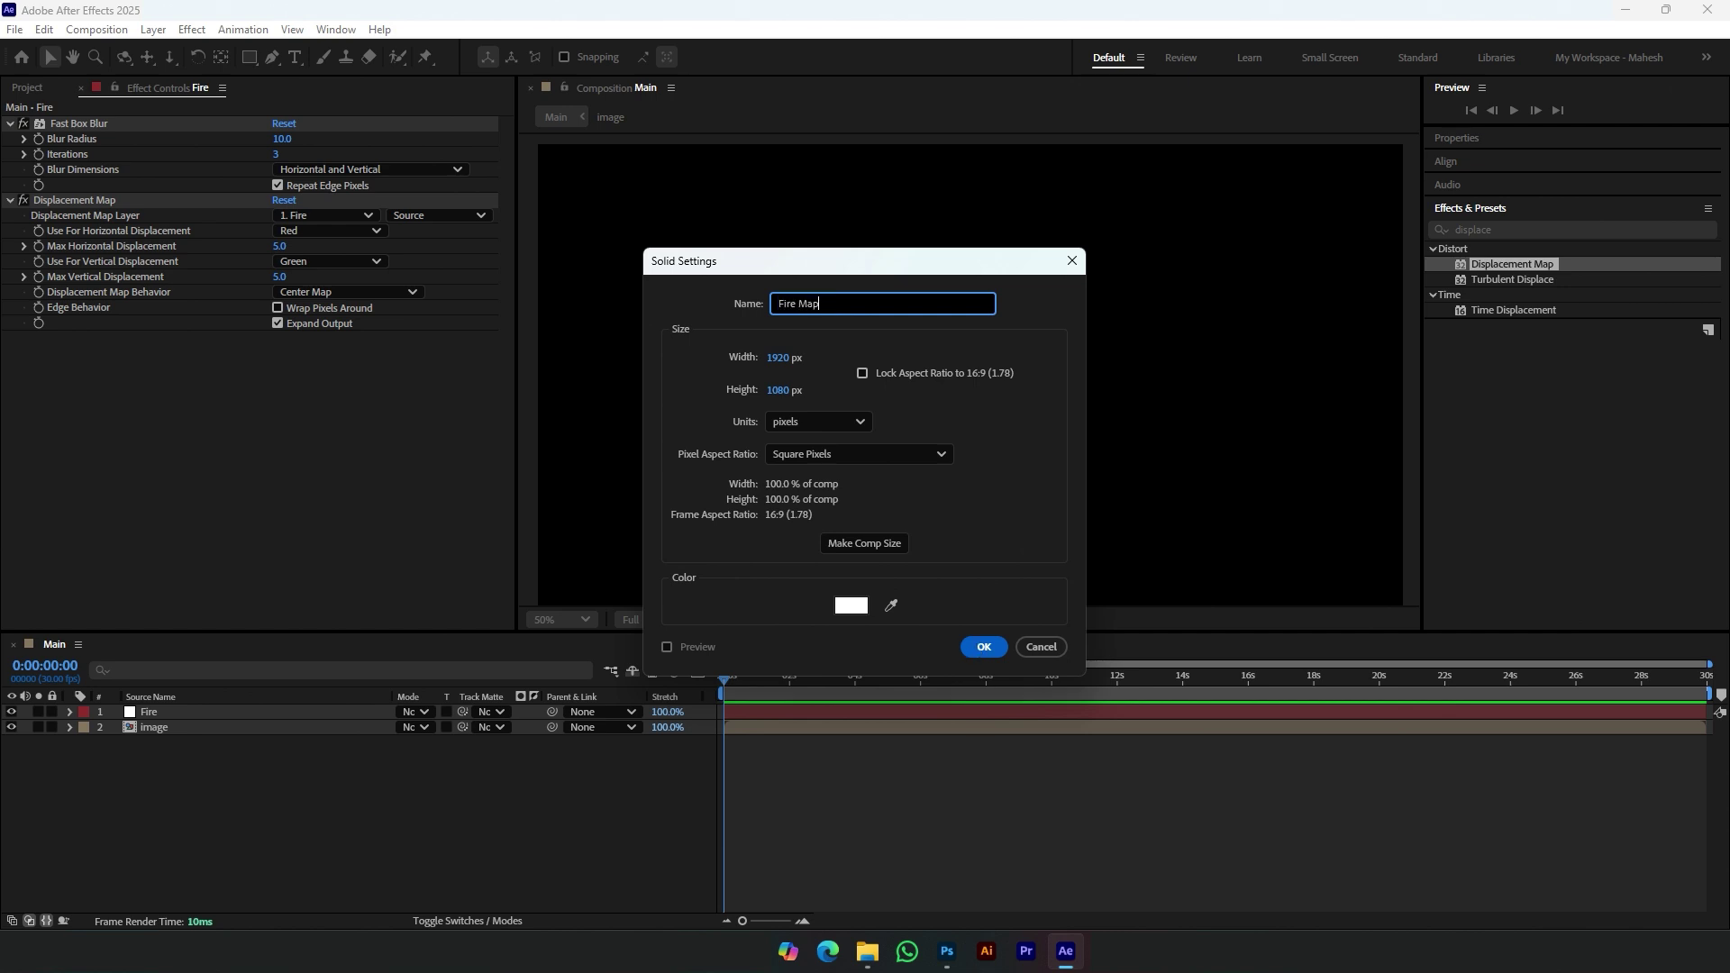
pyautogui.click(972, 645)
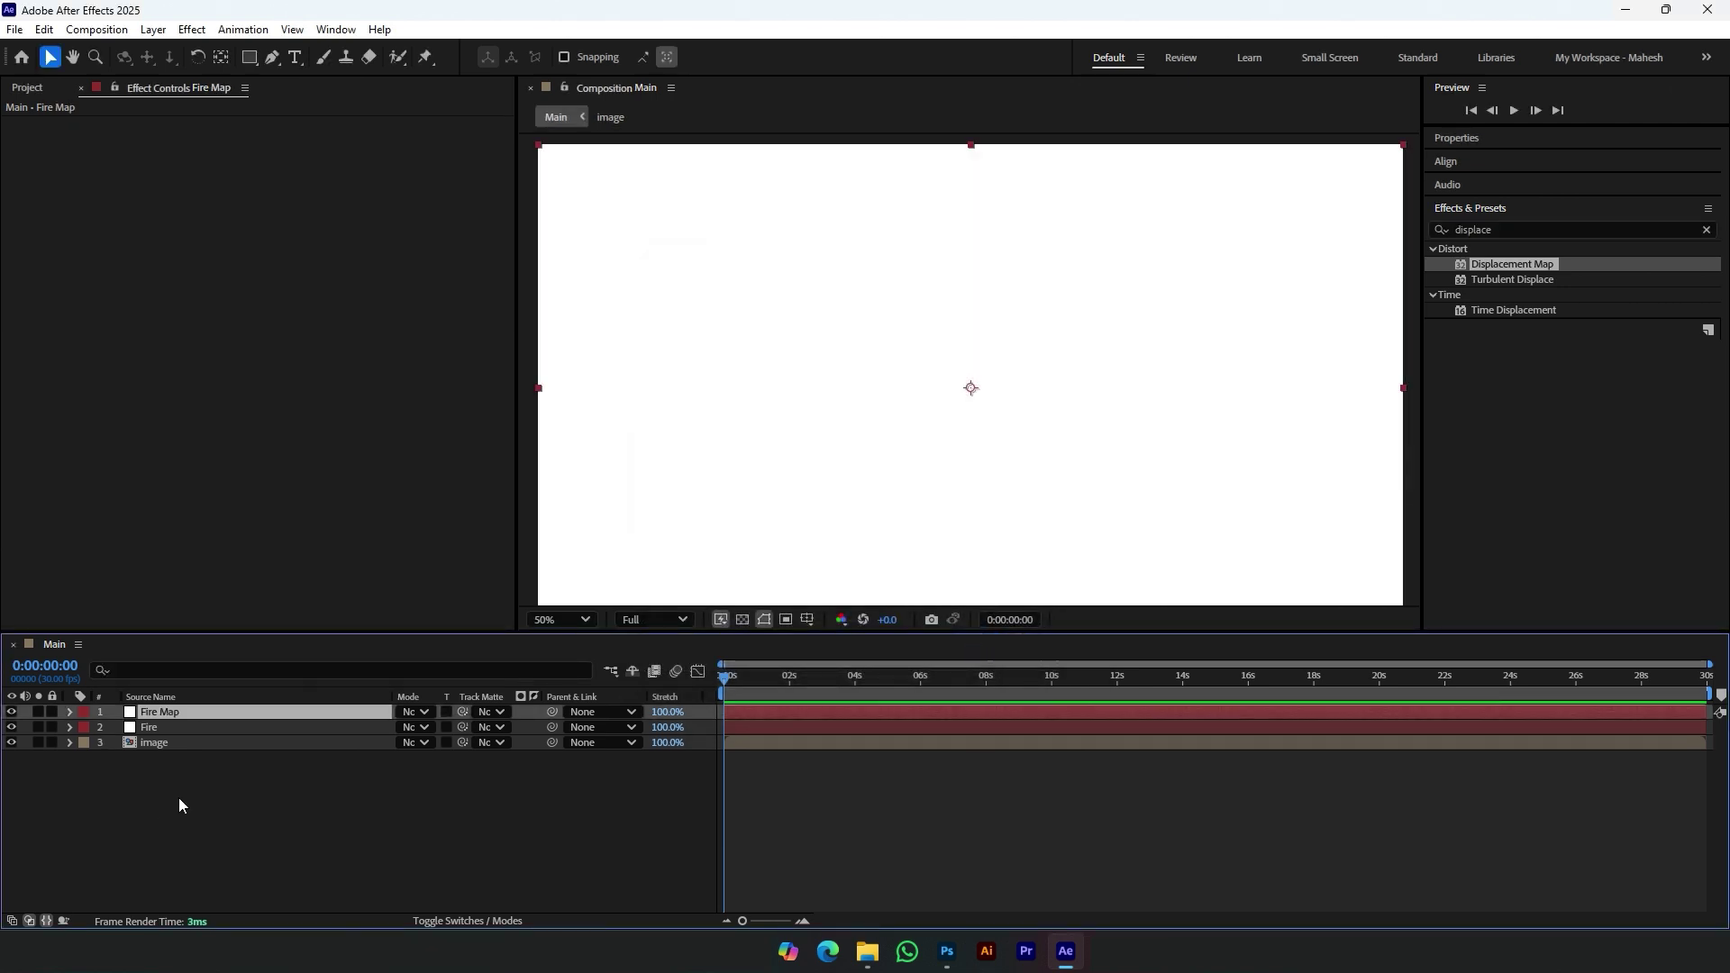
# Step: Move the Fire layer down below the image layer
pyautogui.click(225, 727)
pyautogui.hotkey('ctrl', '[')
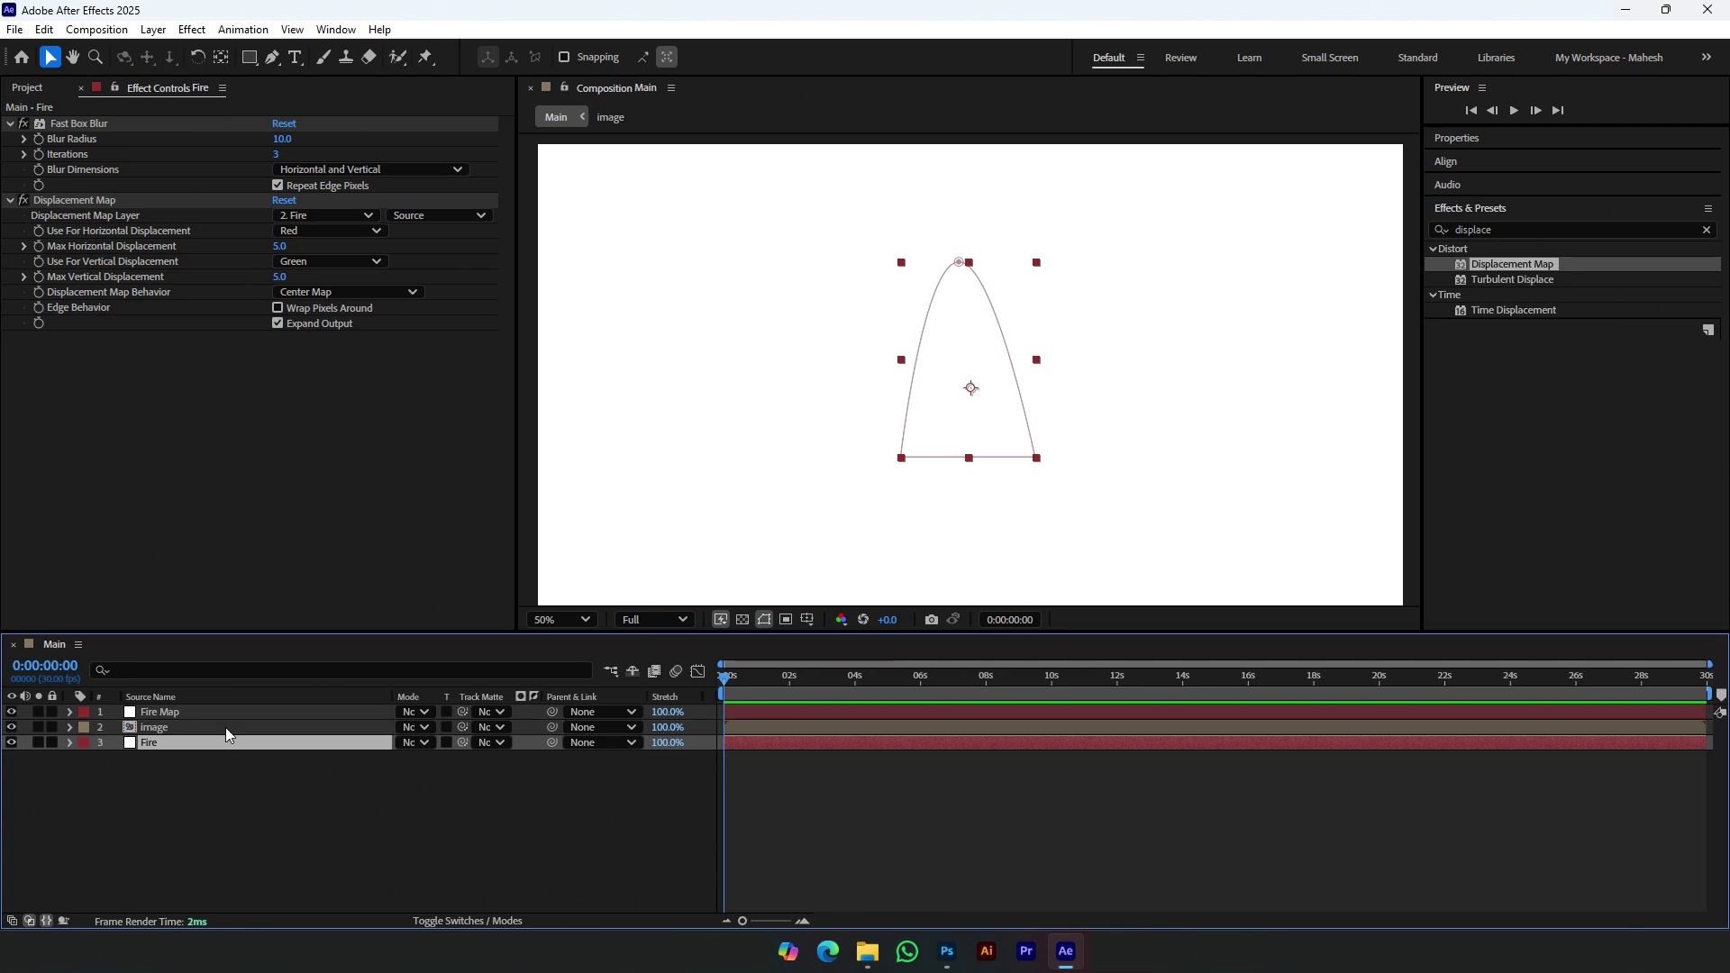
pyautogui.click(249, 714)
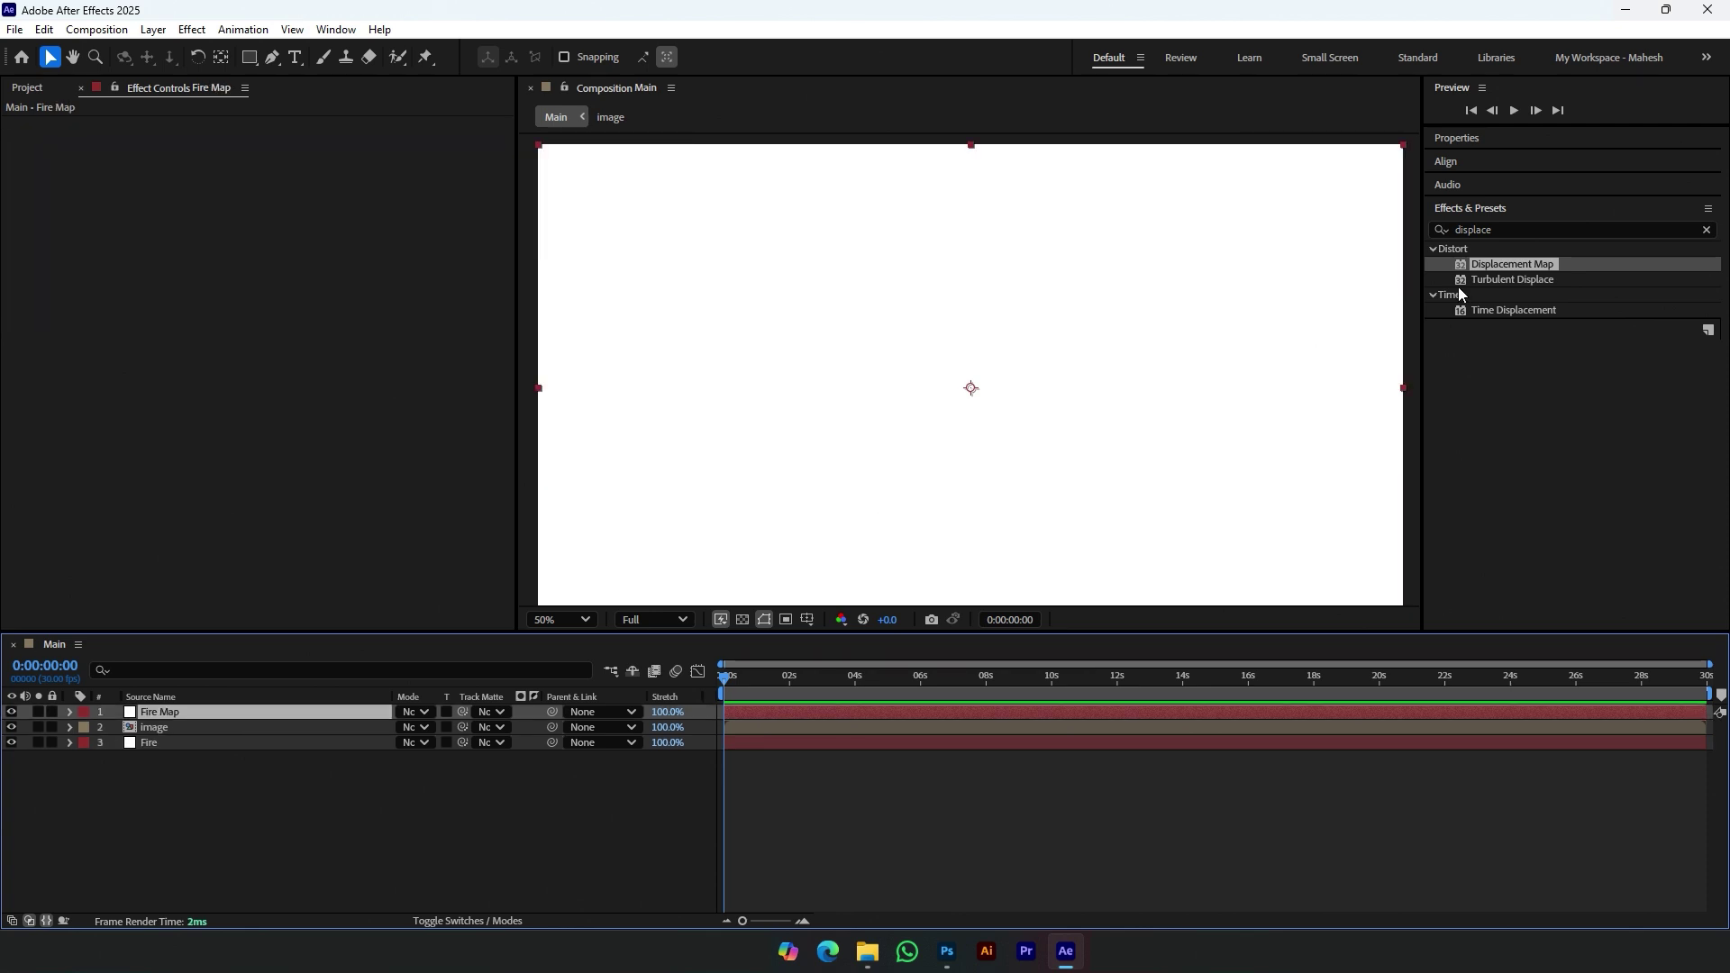
# Step: Apply Fractal Noise to the Fire Map solid and lower its Contrast to 80
pyautogui.click(1448, 232)
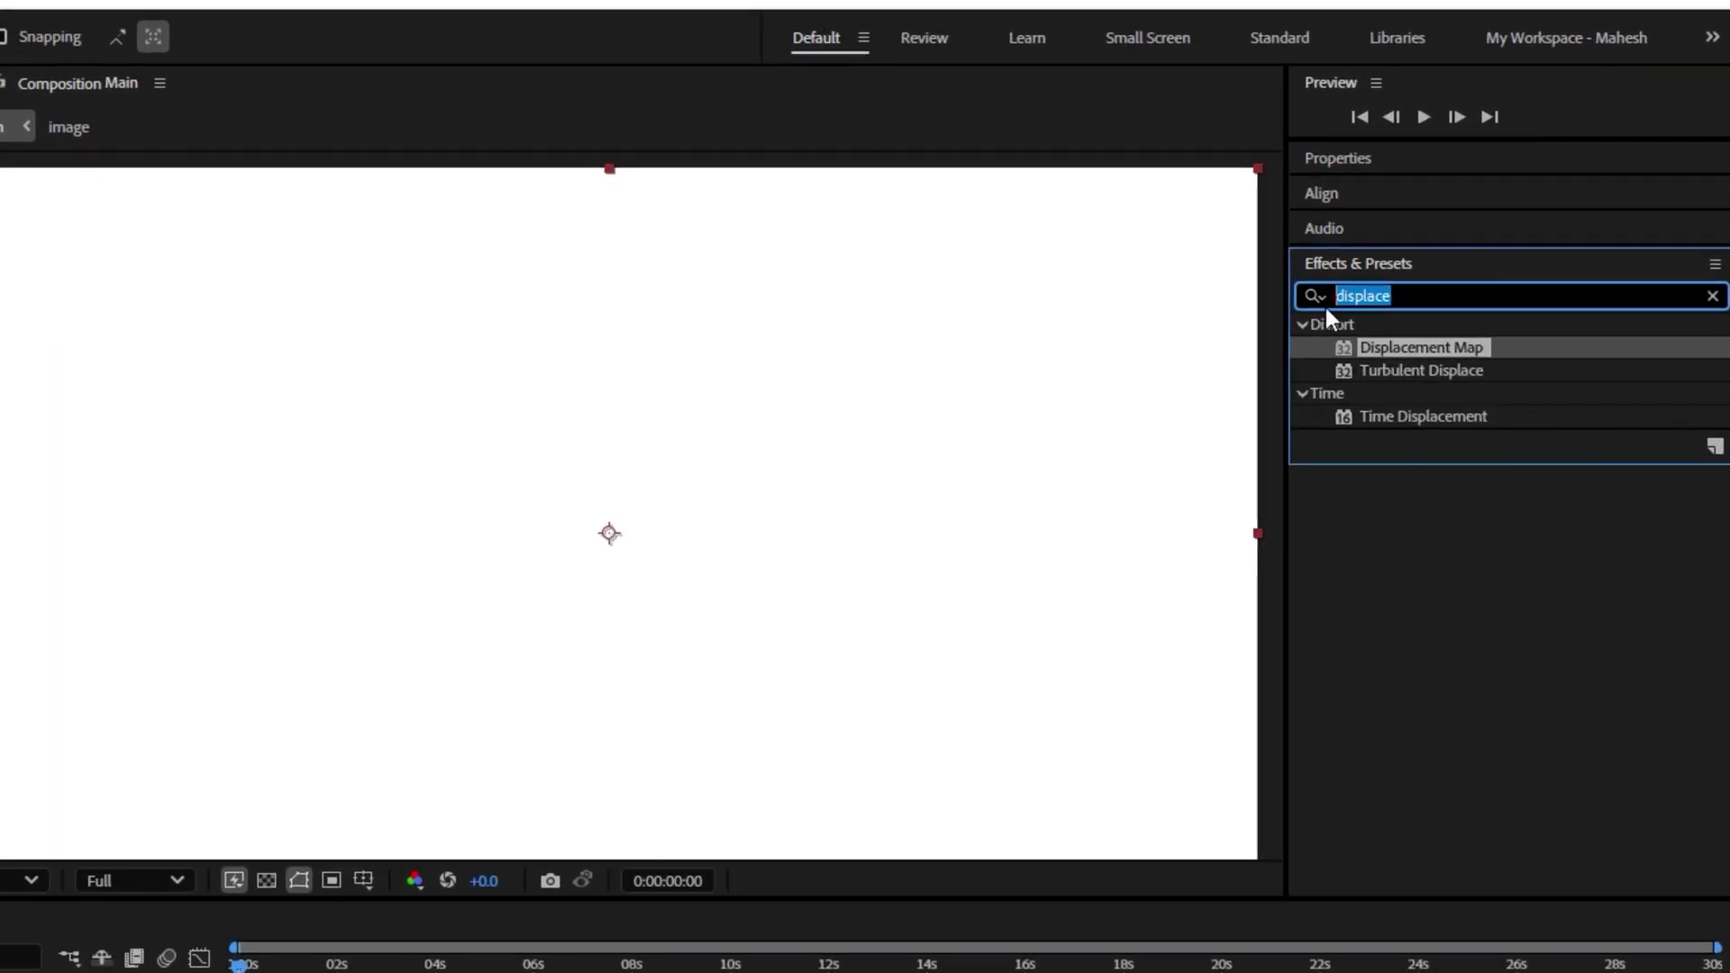
pyautogui.write('fract')
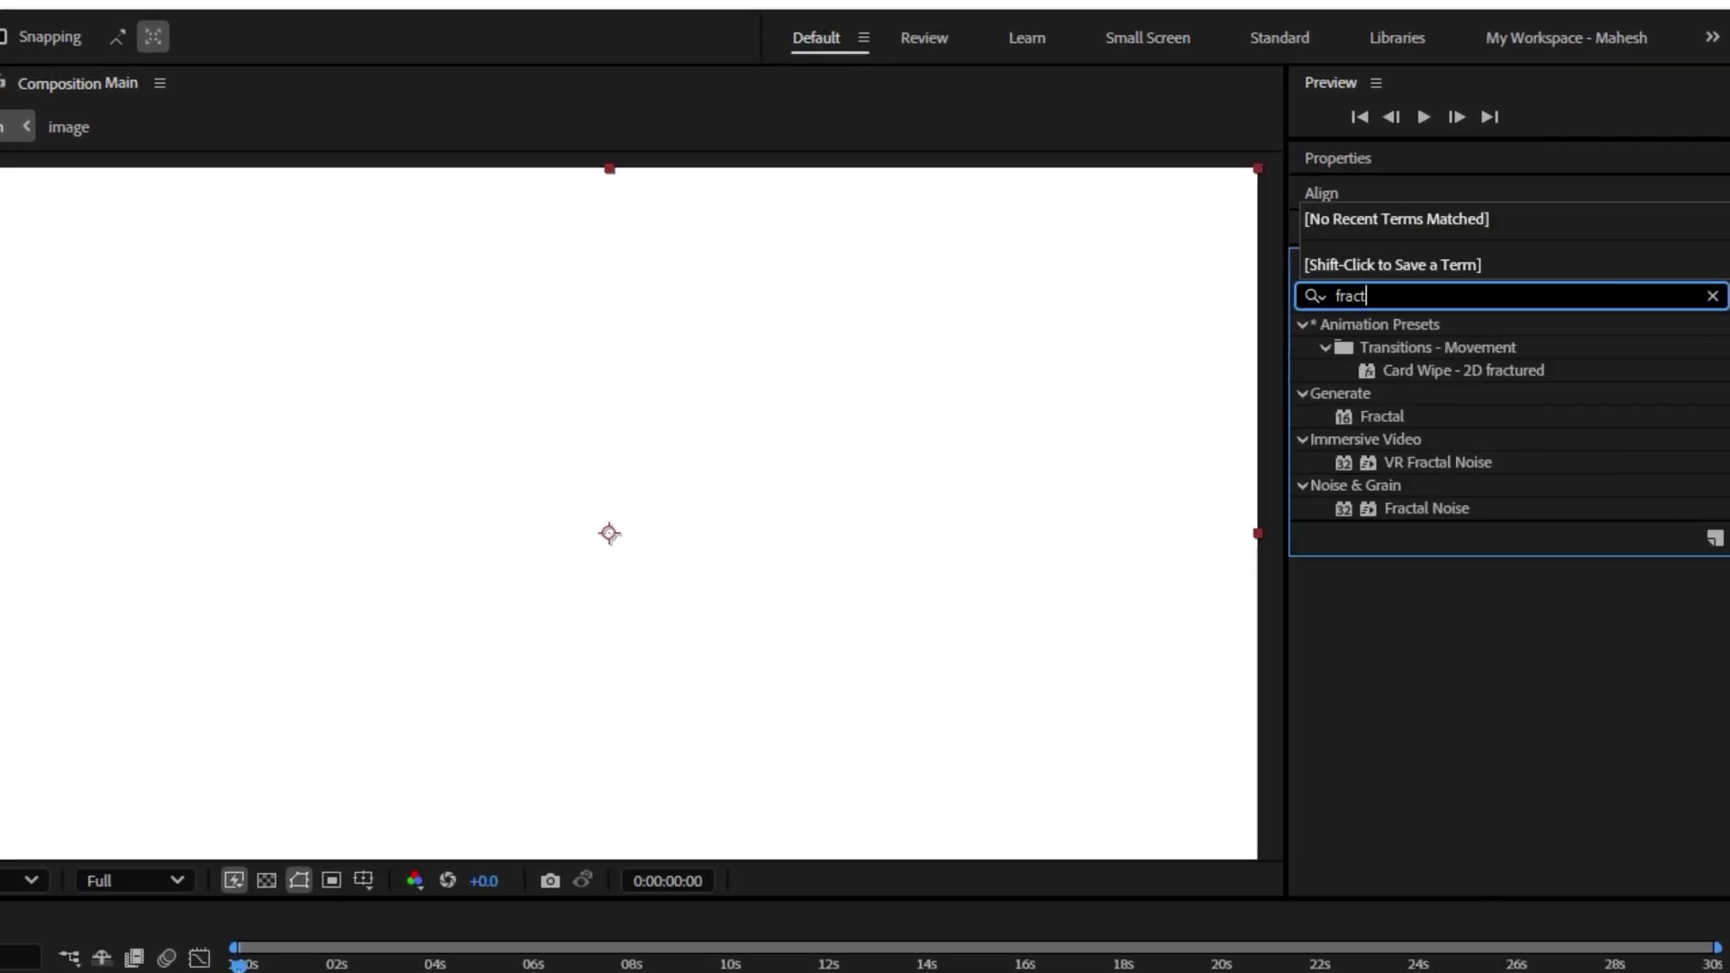
pyautogui.write('al')
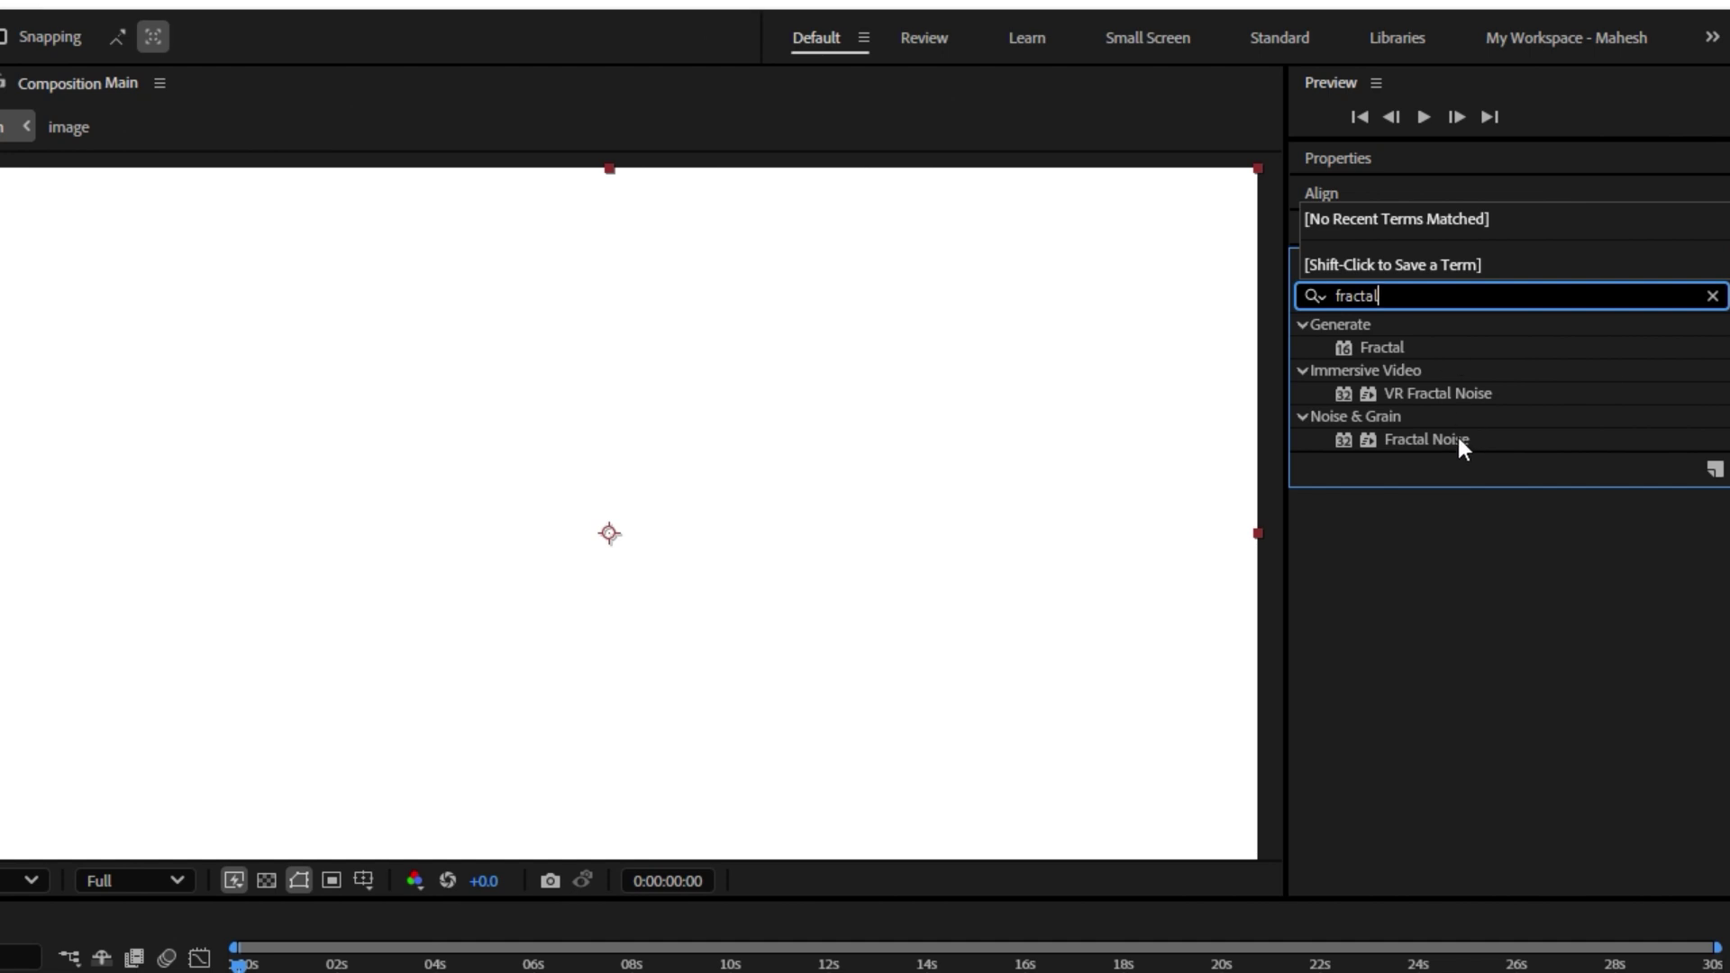
pyautogui.moveTo(1457, 438); pyautogui.dragTo(219, 712)
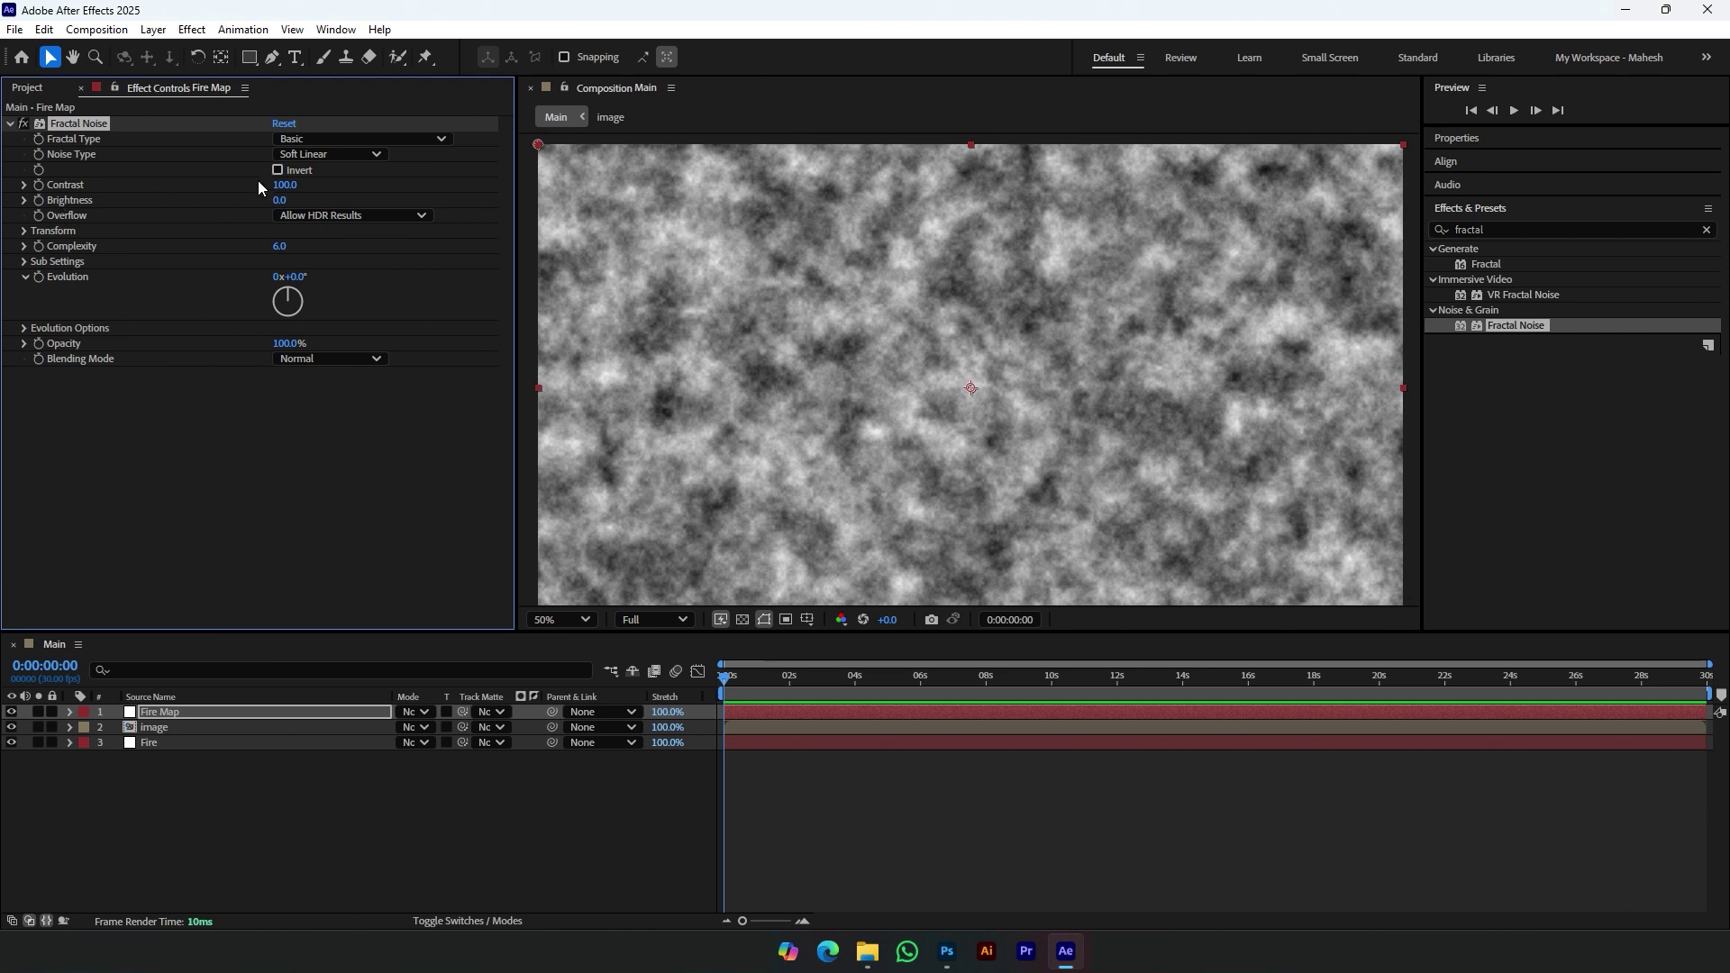
pyautogui.click(281, 185)
pyautogui.write('90')
pyautogui.press('Return')
# Step: In Fractal Noise Transform, turn off Uniform Scaling; set Scale Width 150, Scale Height 600
pyautogui.click(26, 232)
pyautogui.click(278, 262)
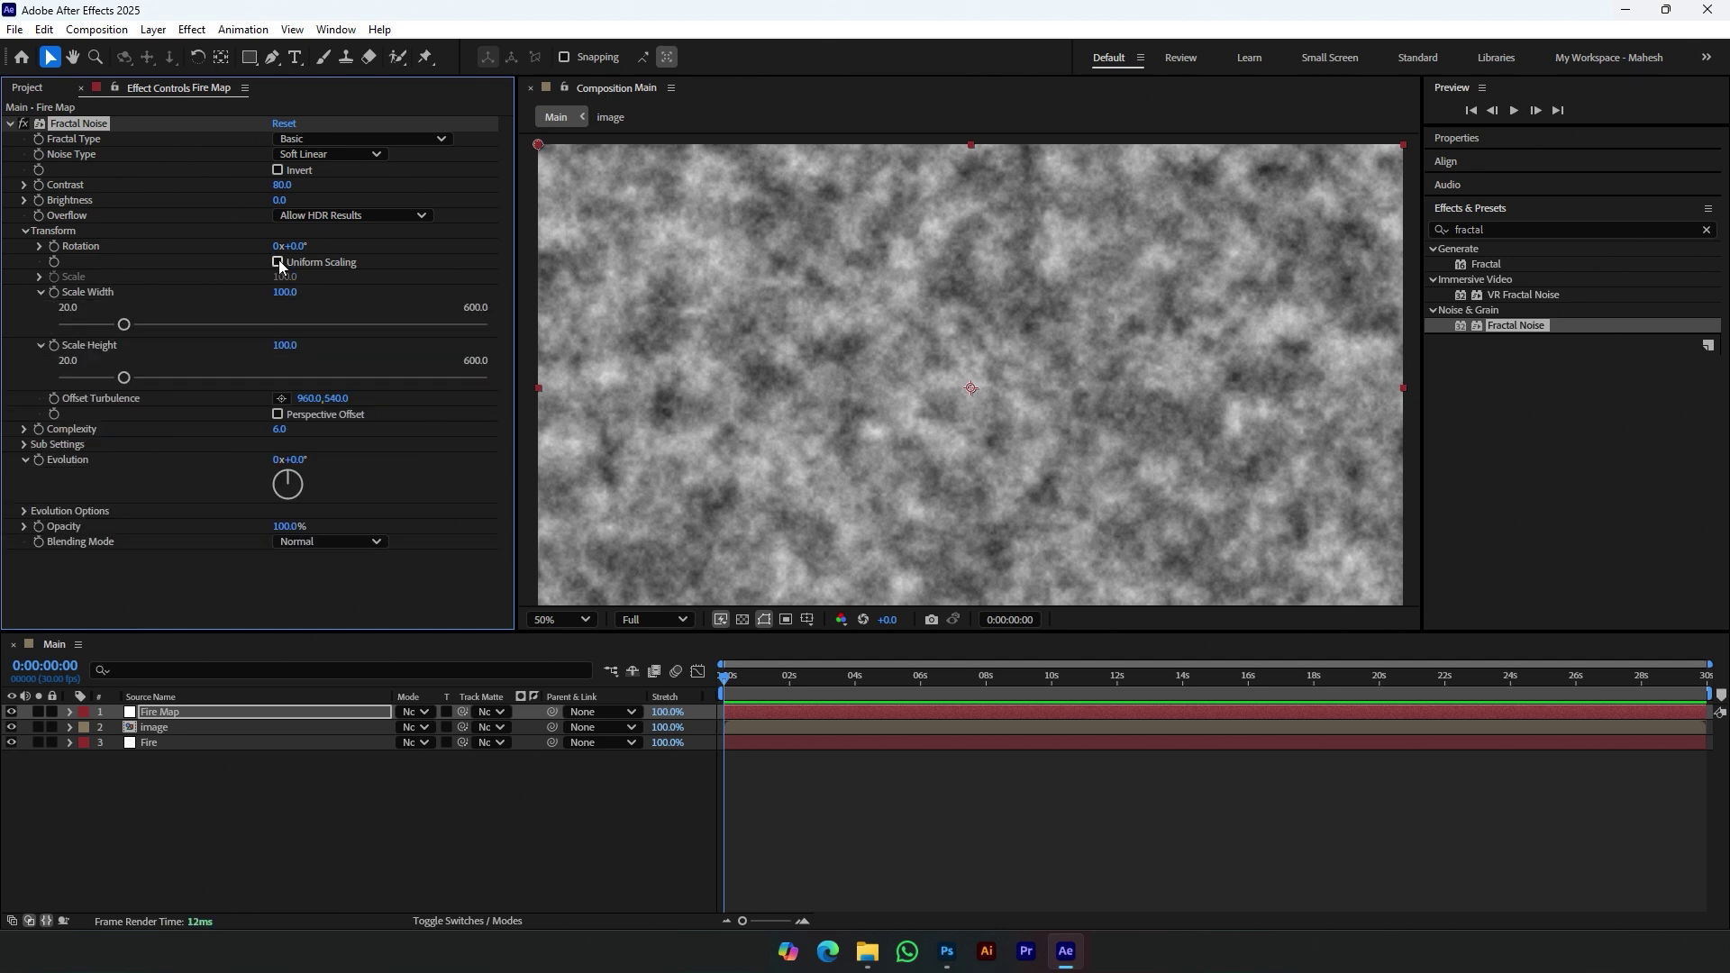
pyautogui.click(476, 307)
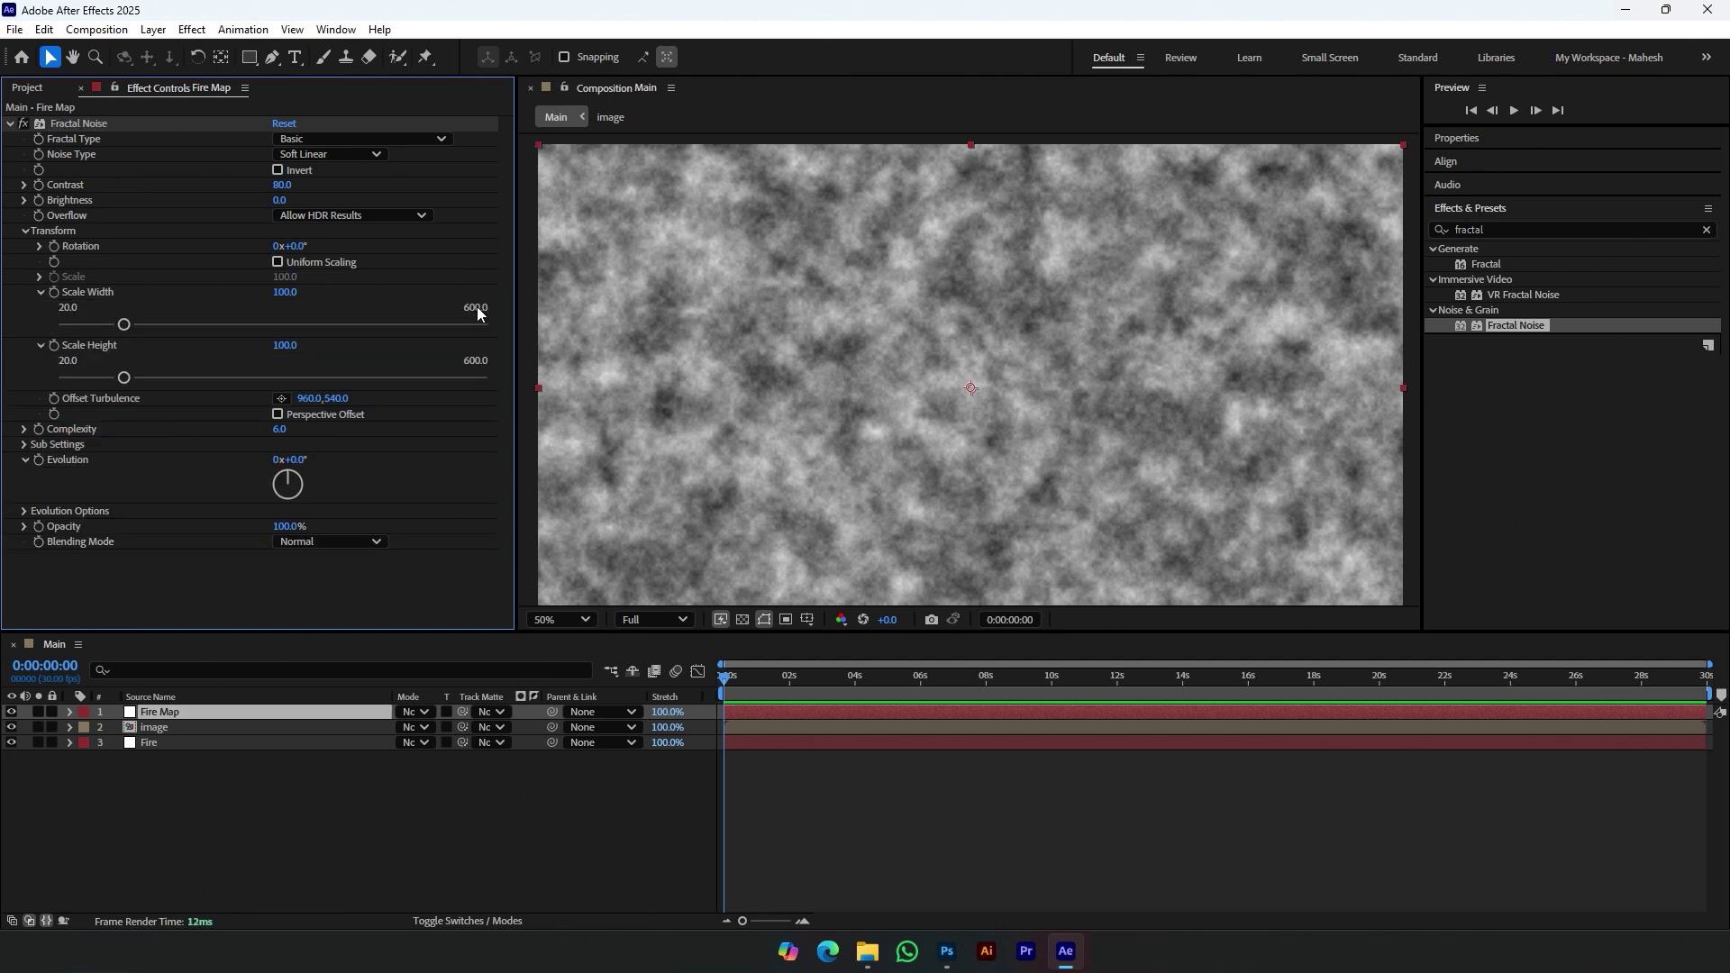
pyautogui.moveTo(124, 325); pyautogui.dragTo(102, 326)
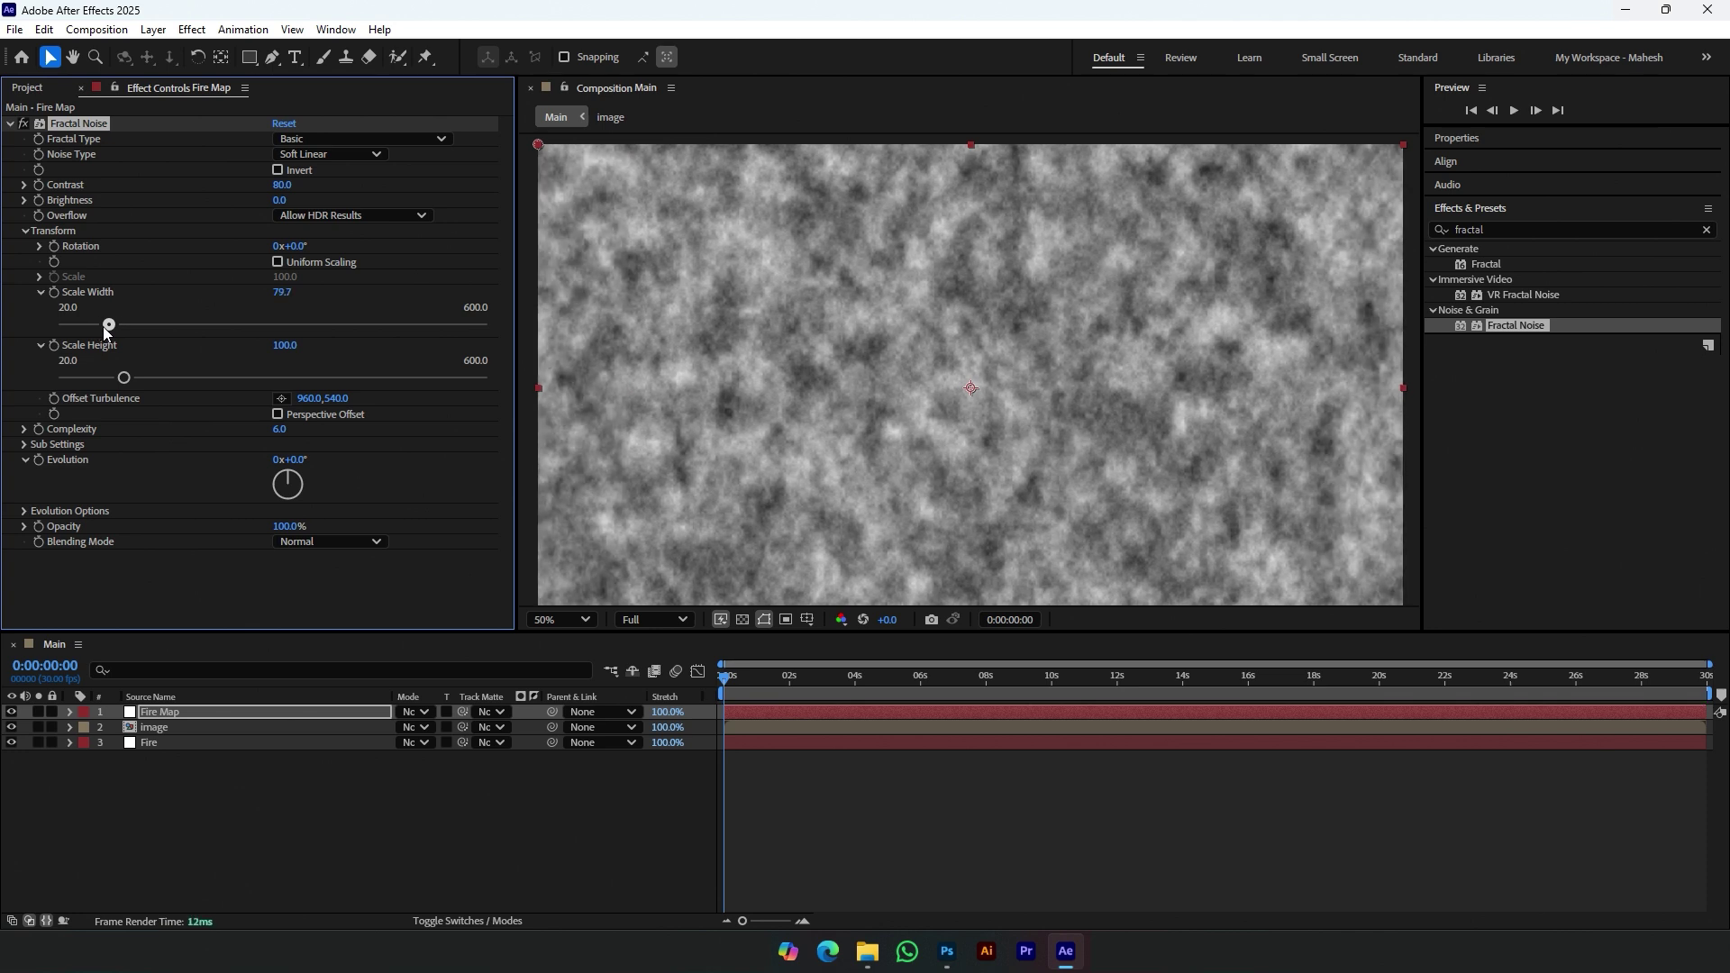
pyautogui.click(287, 292)
pyautogui.write('15')
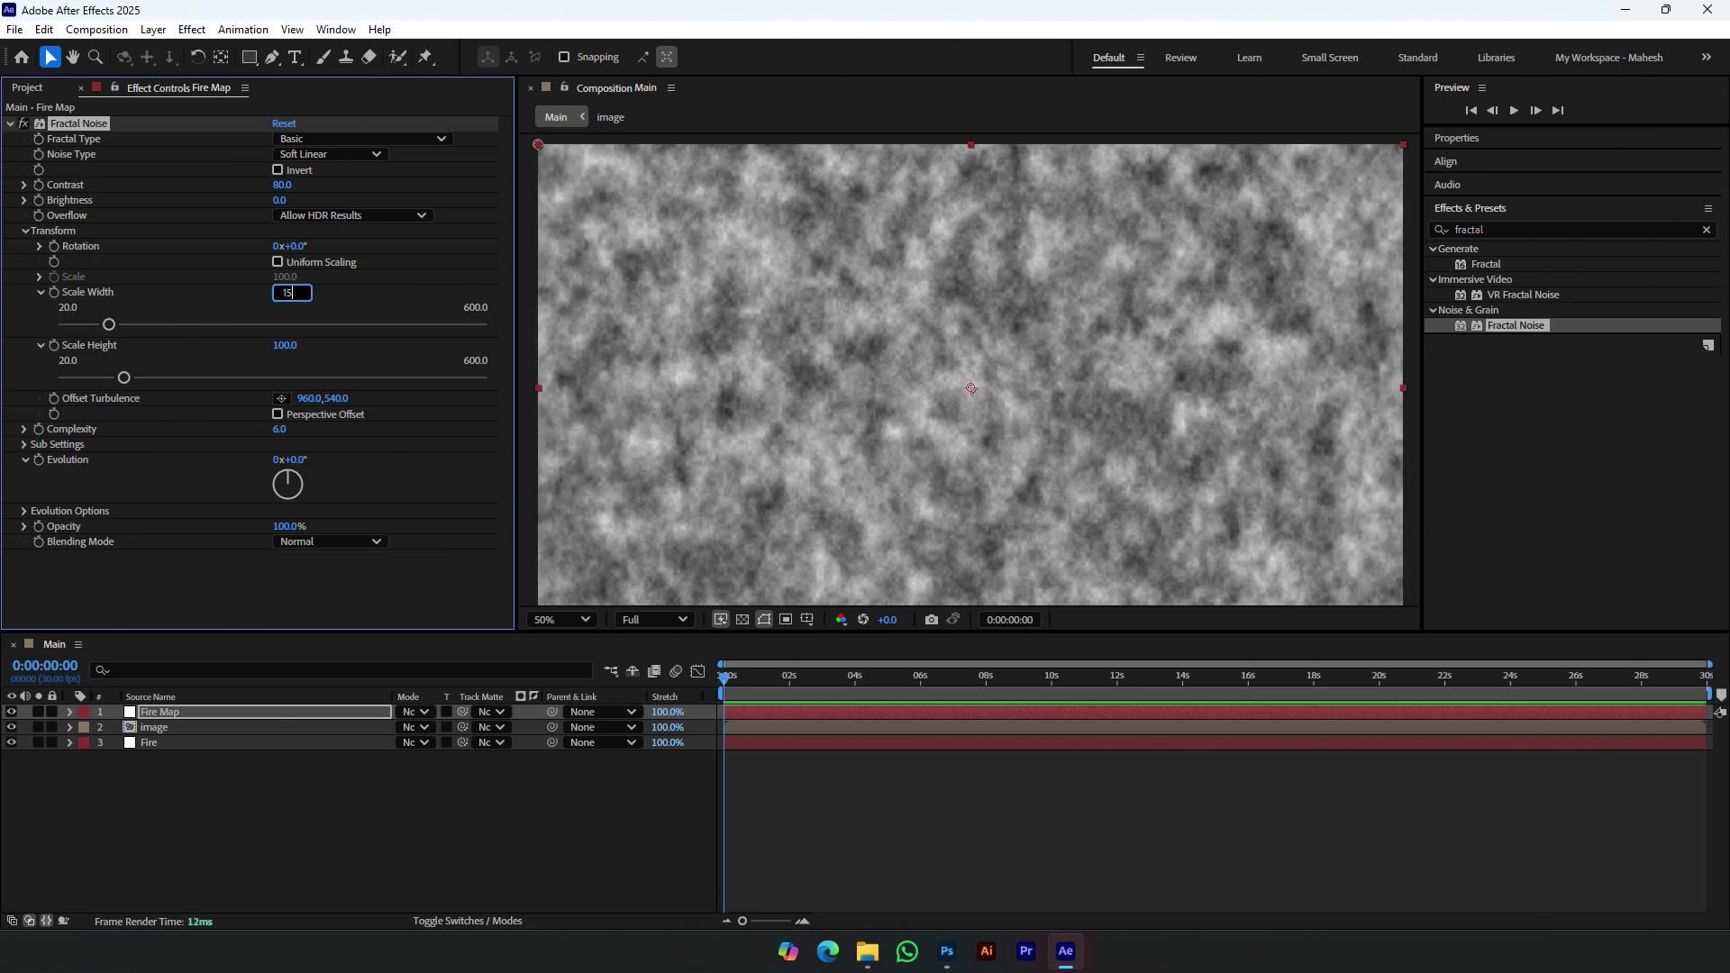
pyautogui.write('0')
pyautogui.press('Return')
pyautogui.click(285, 346)
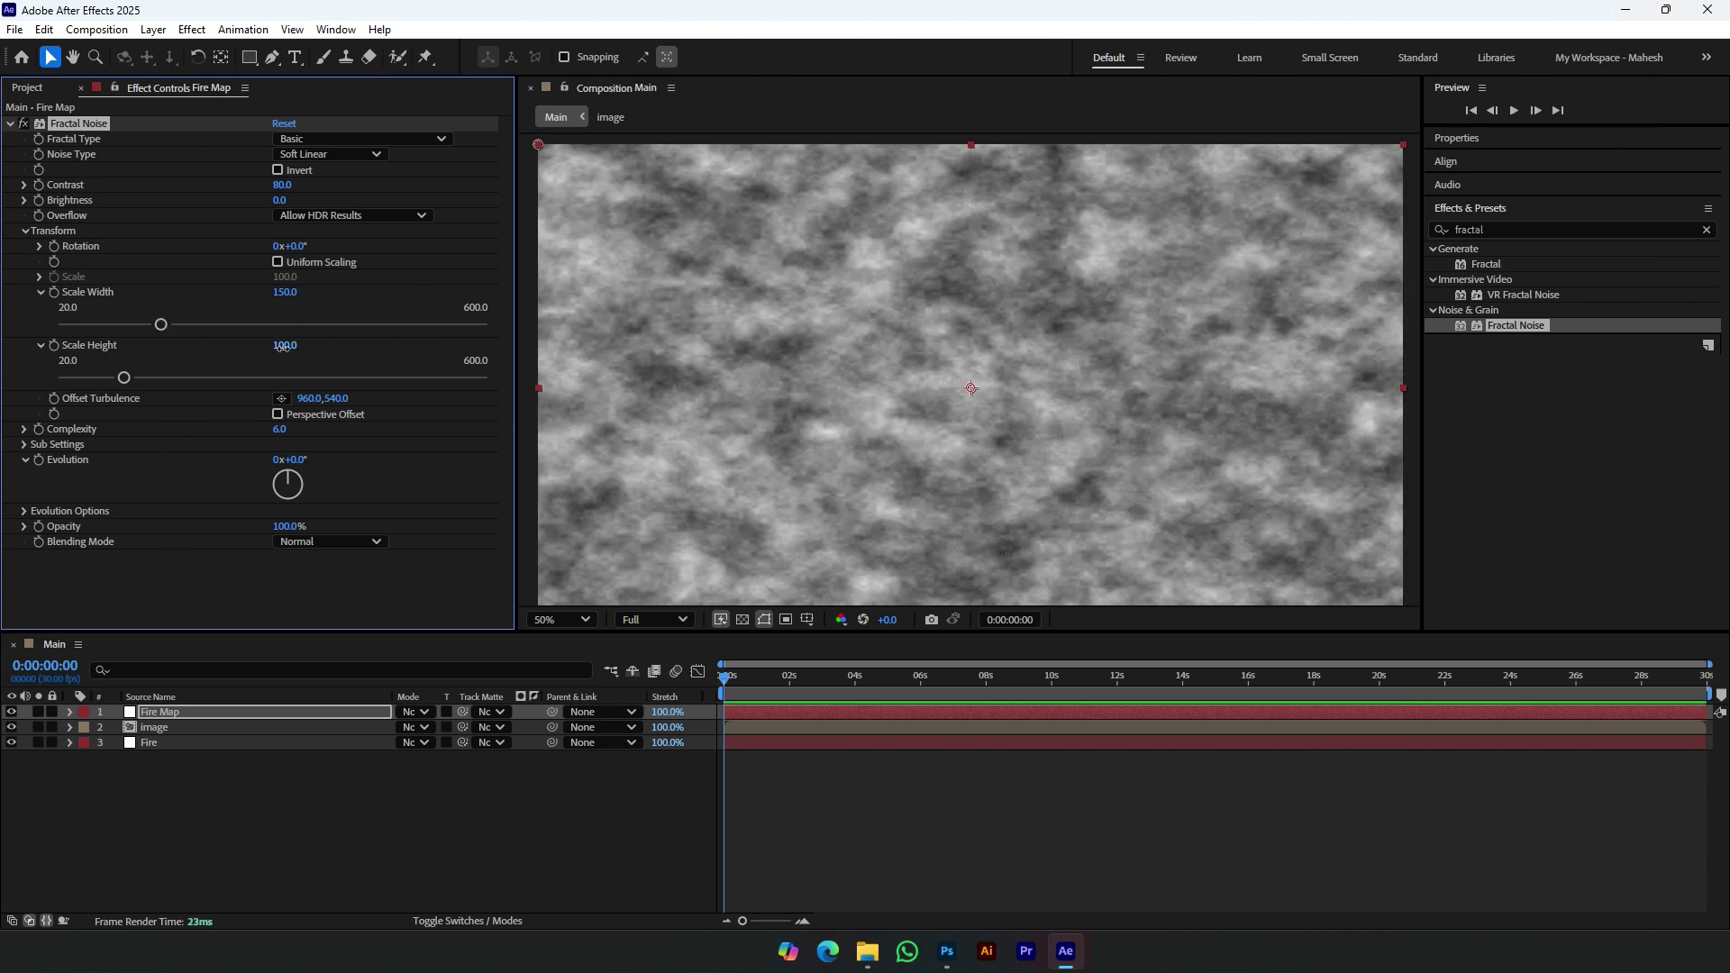
pyautogui.write('600')
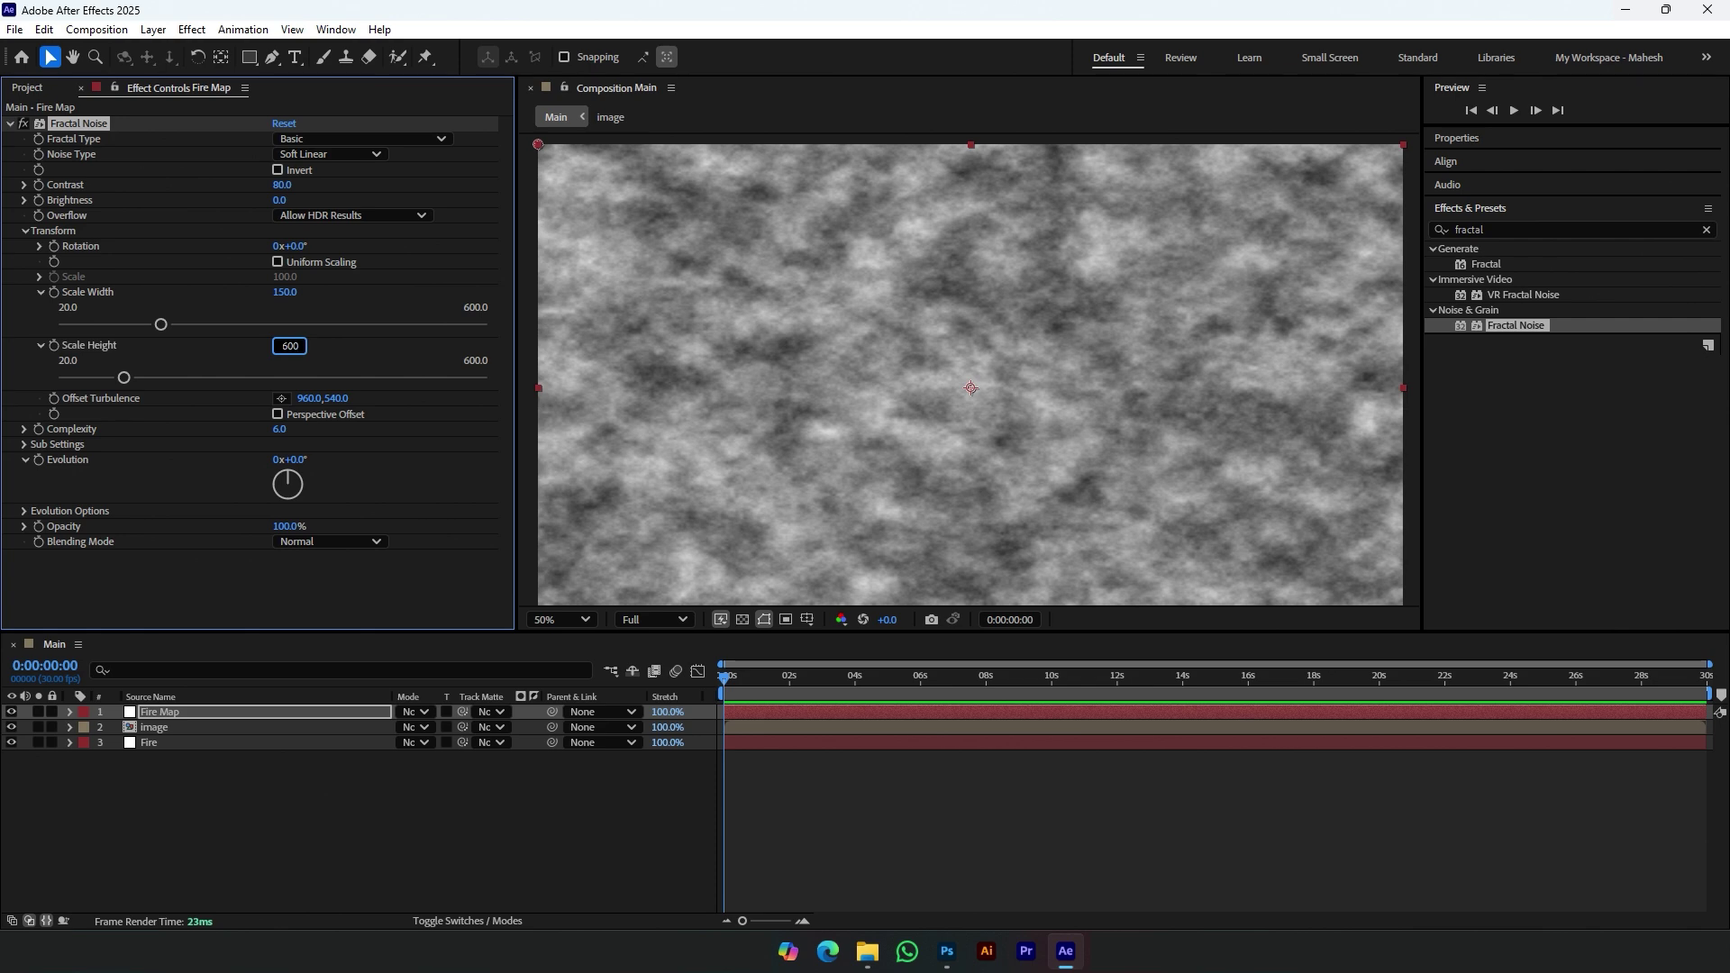
pyautogui.press('Return')
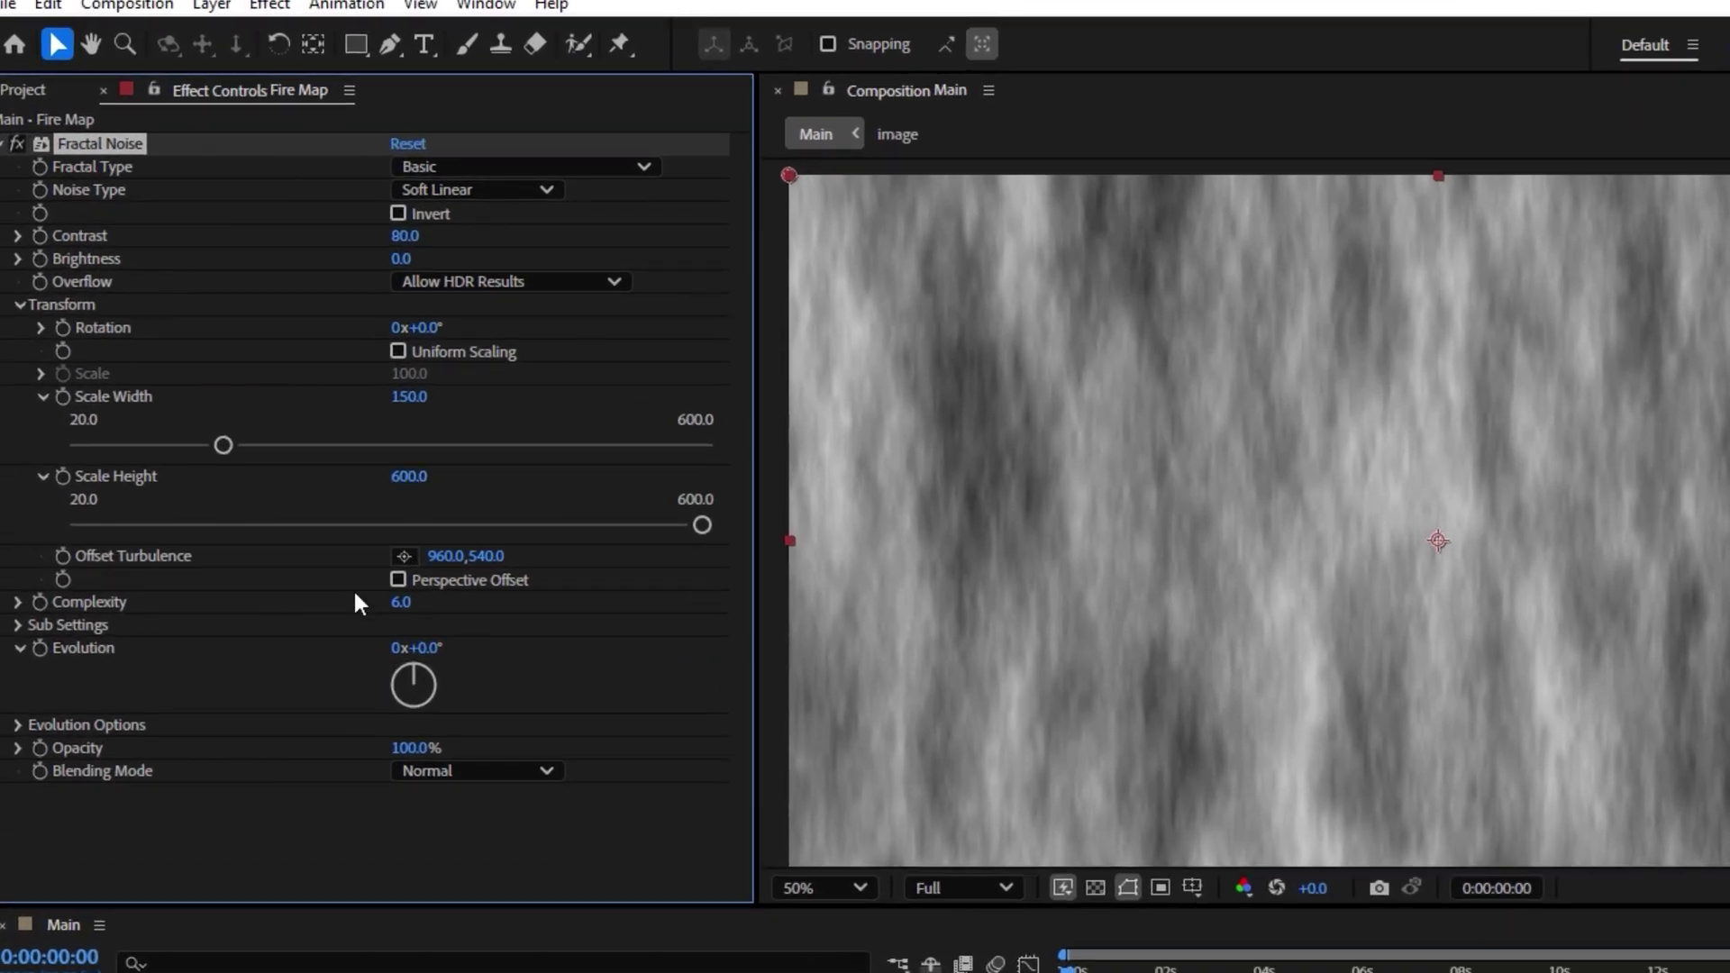
# Step: Add an Offset Turbulence expression driving its Y value with time*-1000
pyautogui.keyDown('alt'); pyautogui.click(63, 555); pyautogui.keyUp('alt')
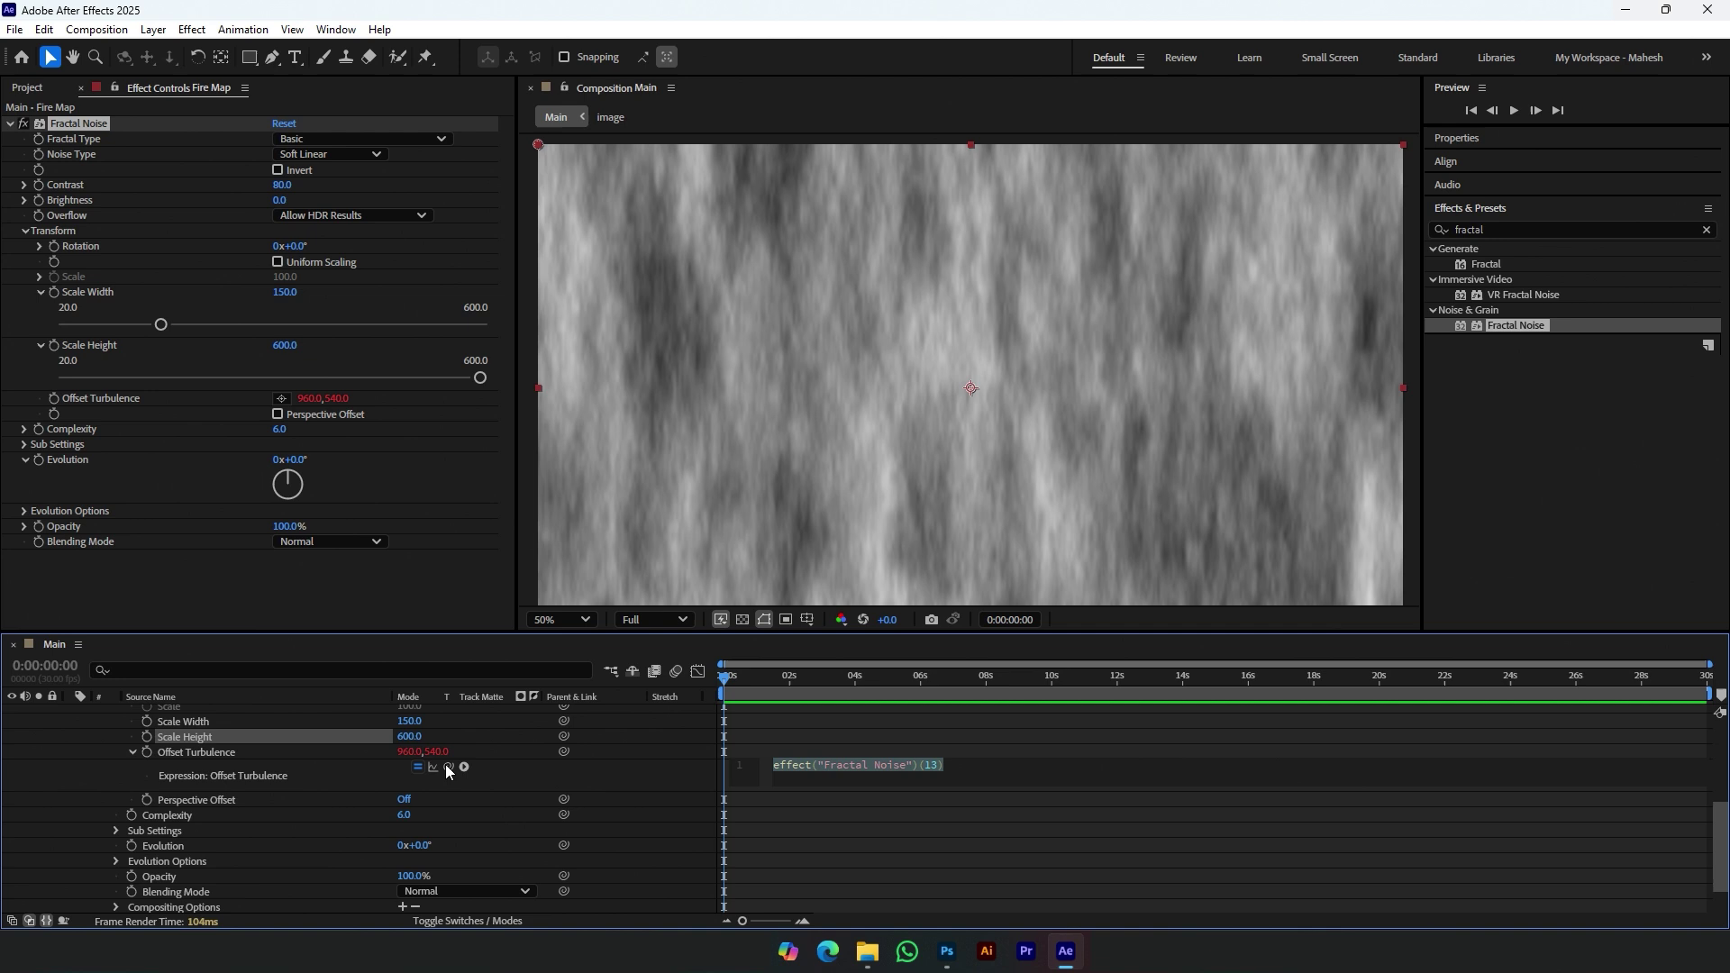
pyautogui.moveTo(446, 766); pyautogui.dragTo(340, 403)
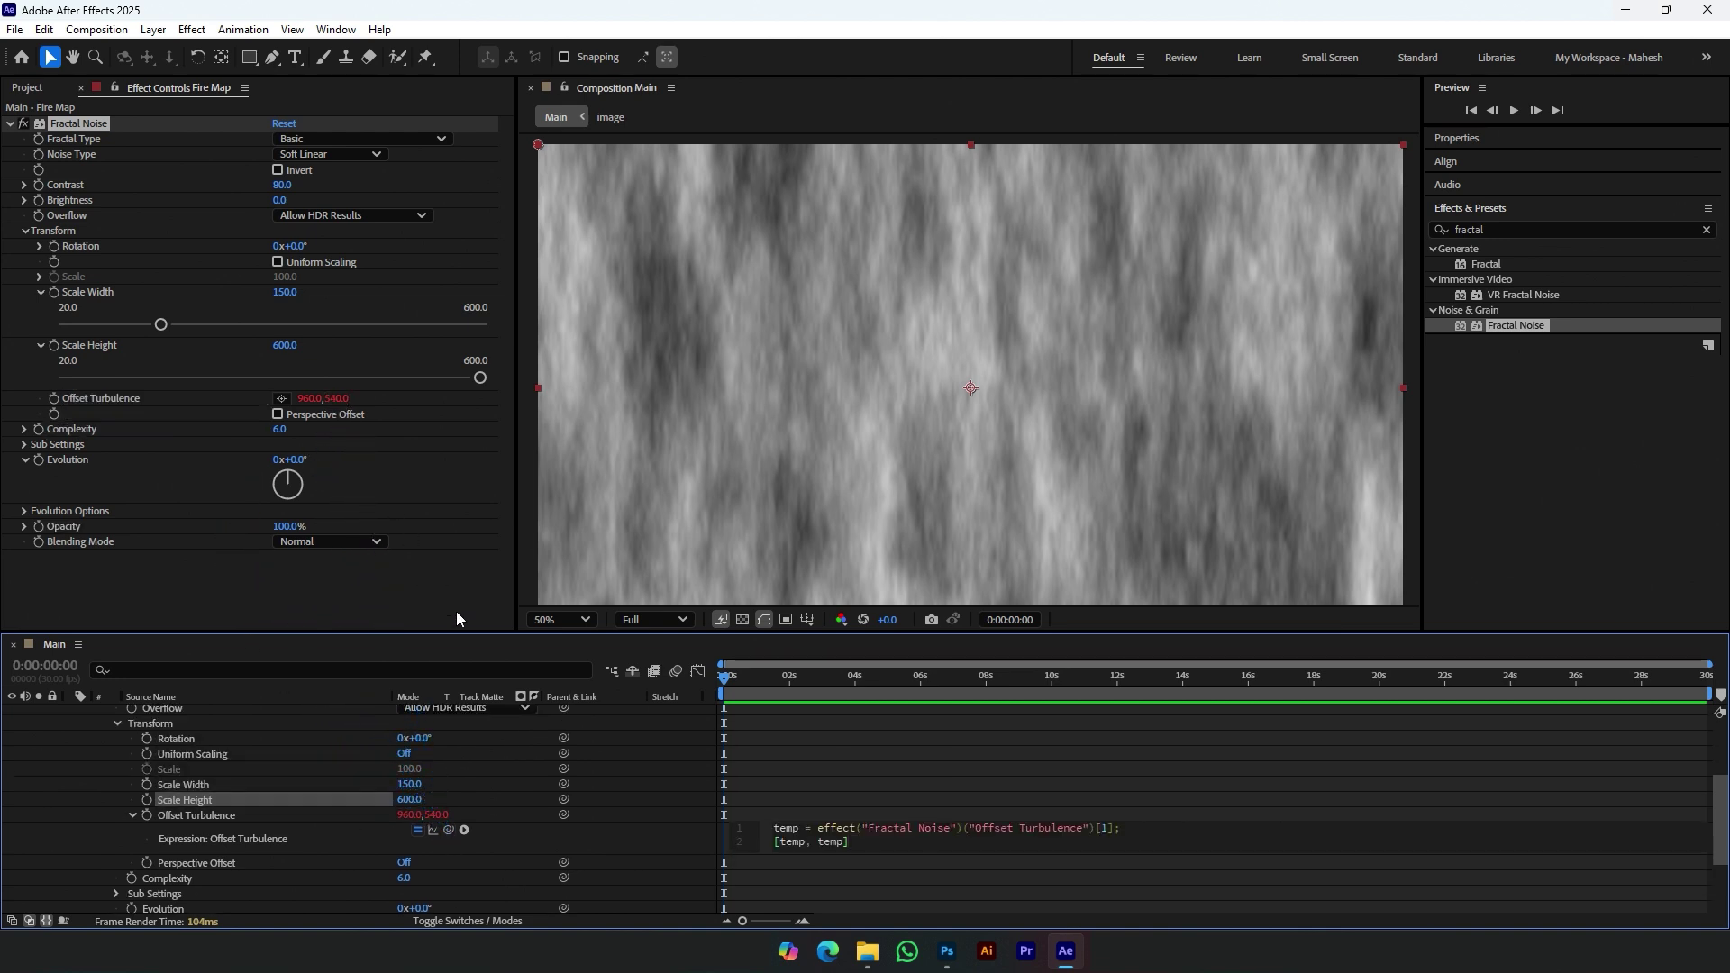
pyautogui.click(799, 845)
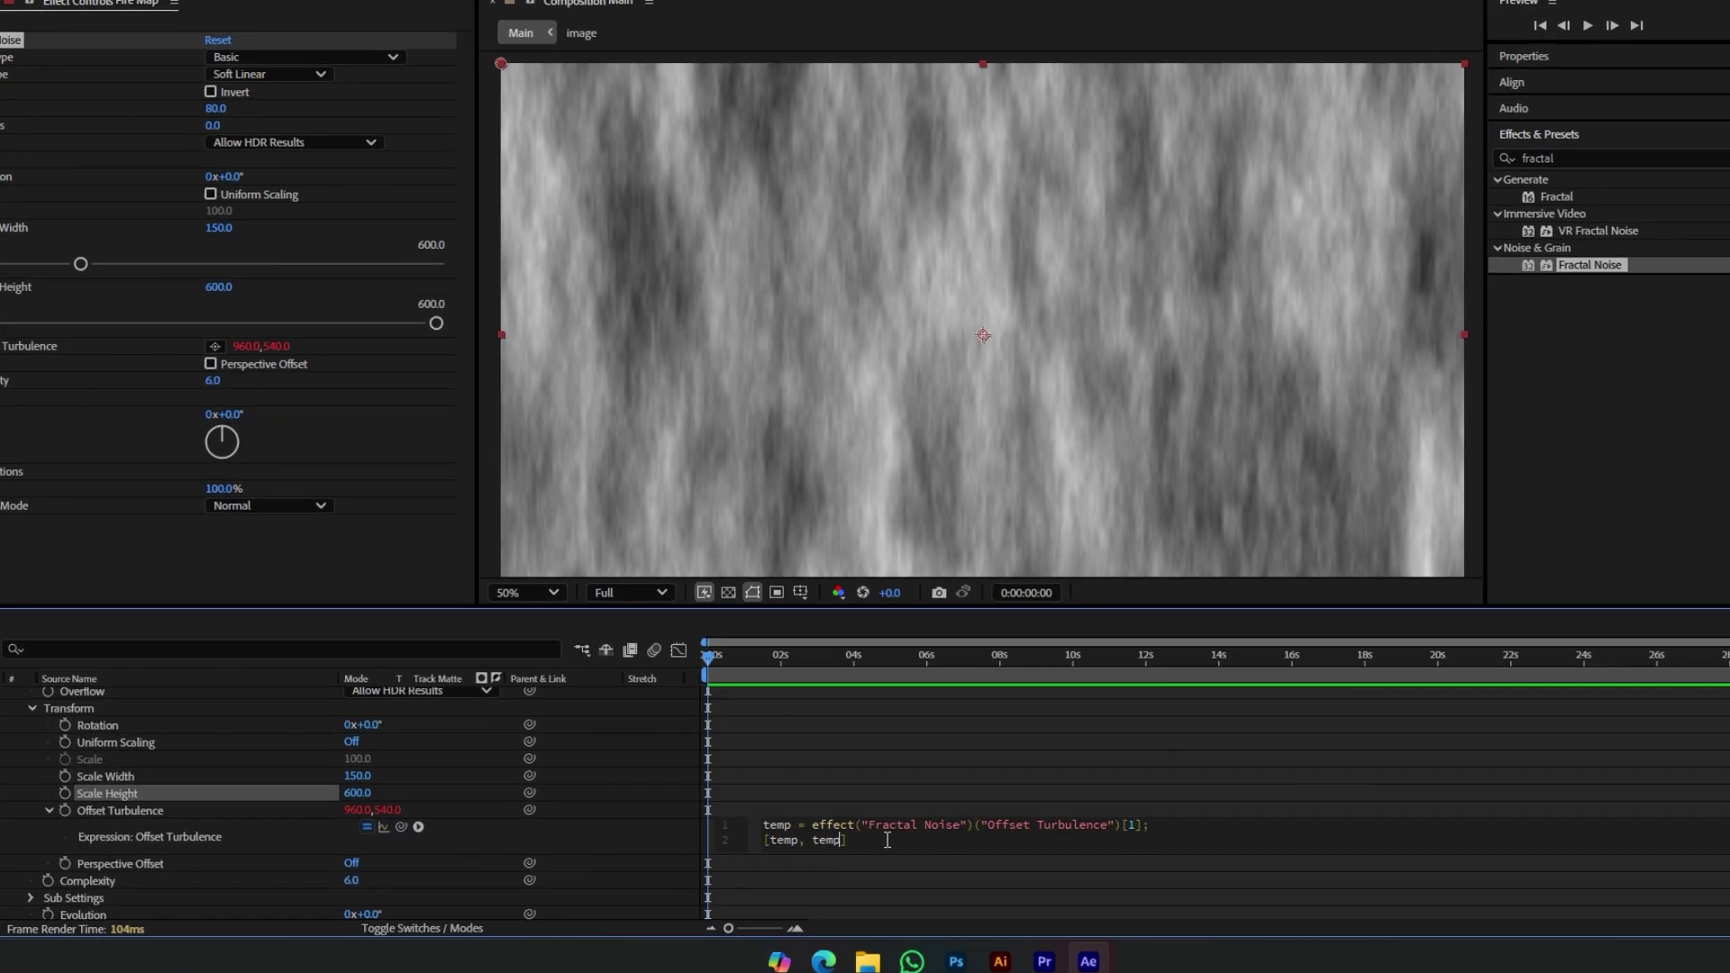
pyautogui.press('BackSpace')
pyautogui.press('BackSpace')
pyautogui.press('BackSpace')
pyautogui.press('BackSpace')
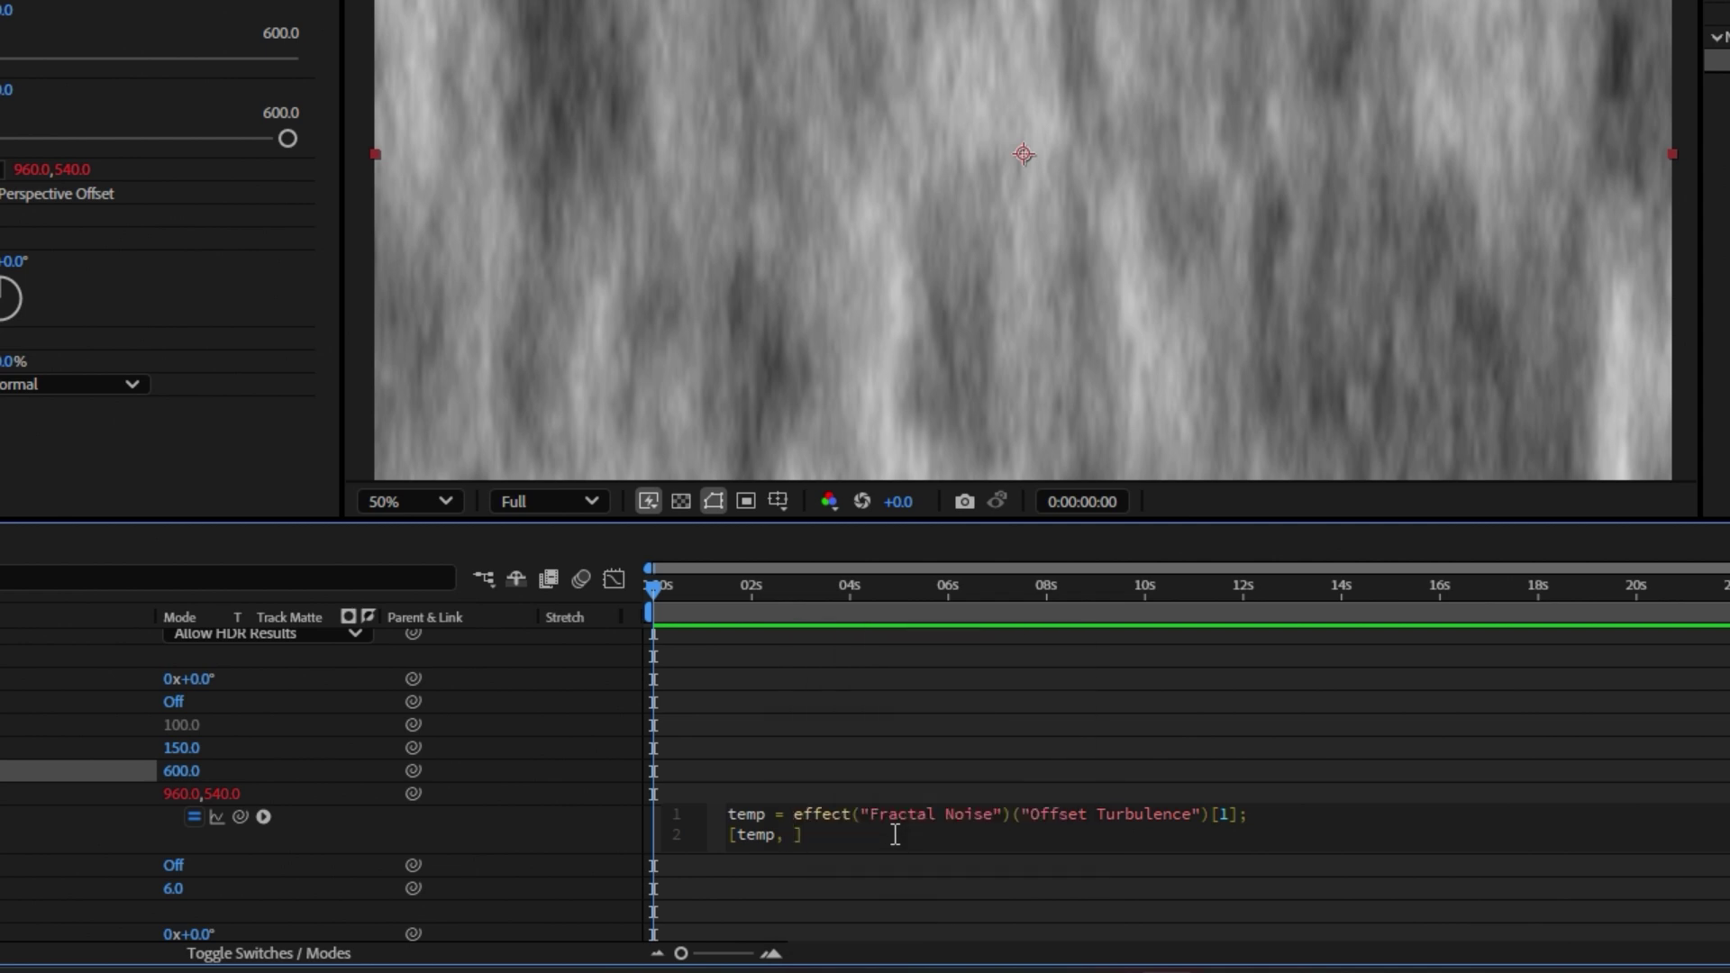
pyautogui.write('time')
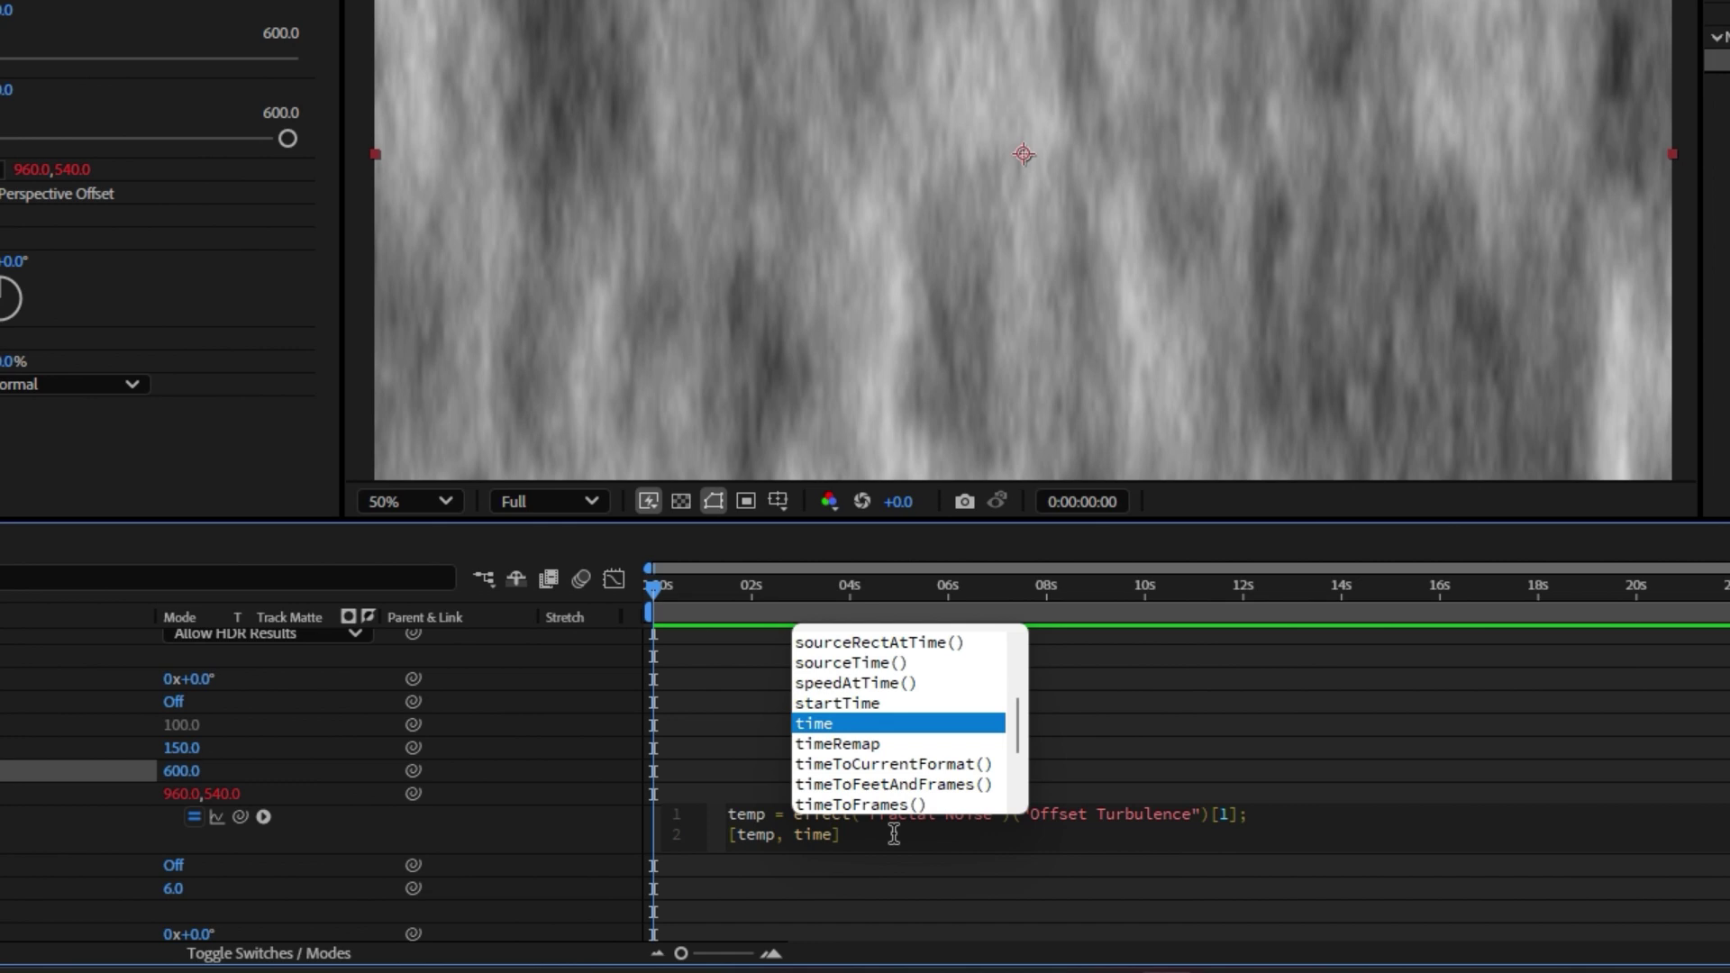
pyautogui.write('*-')
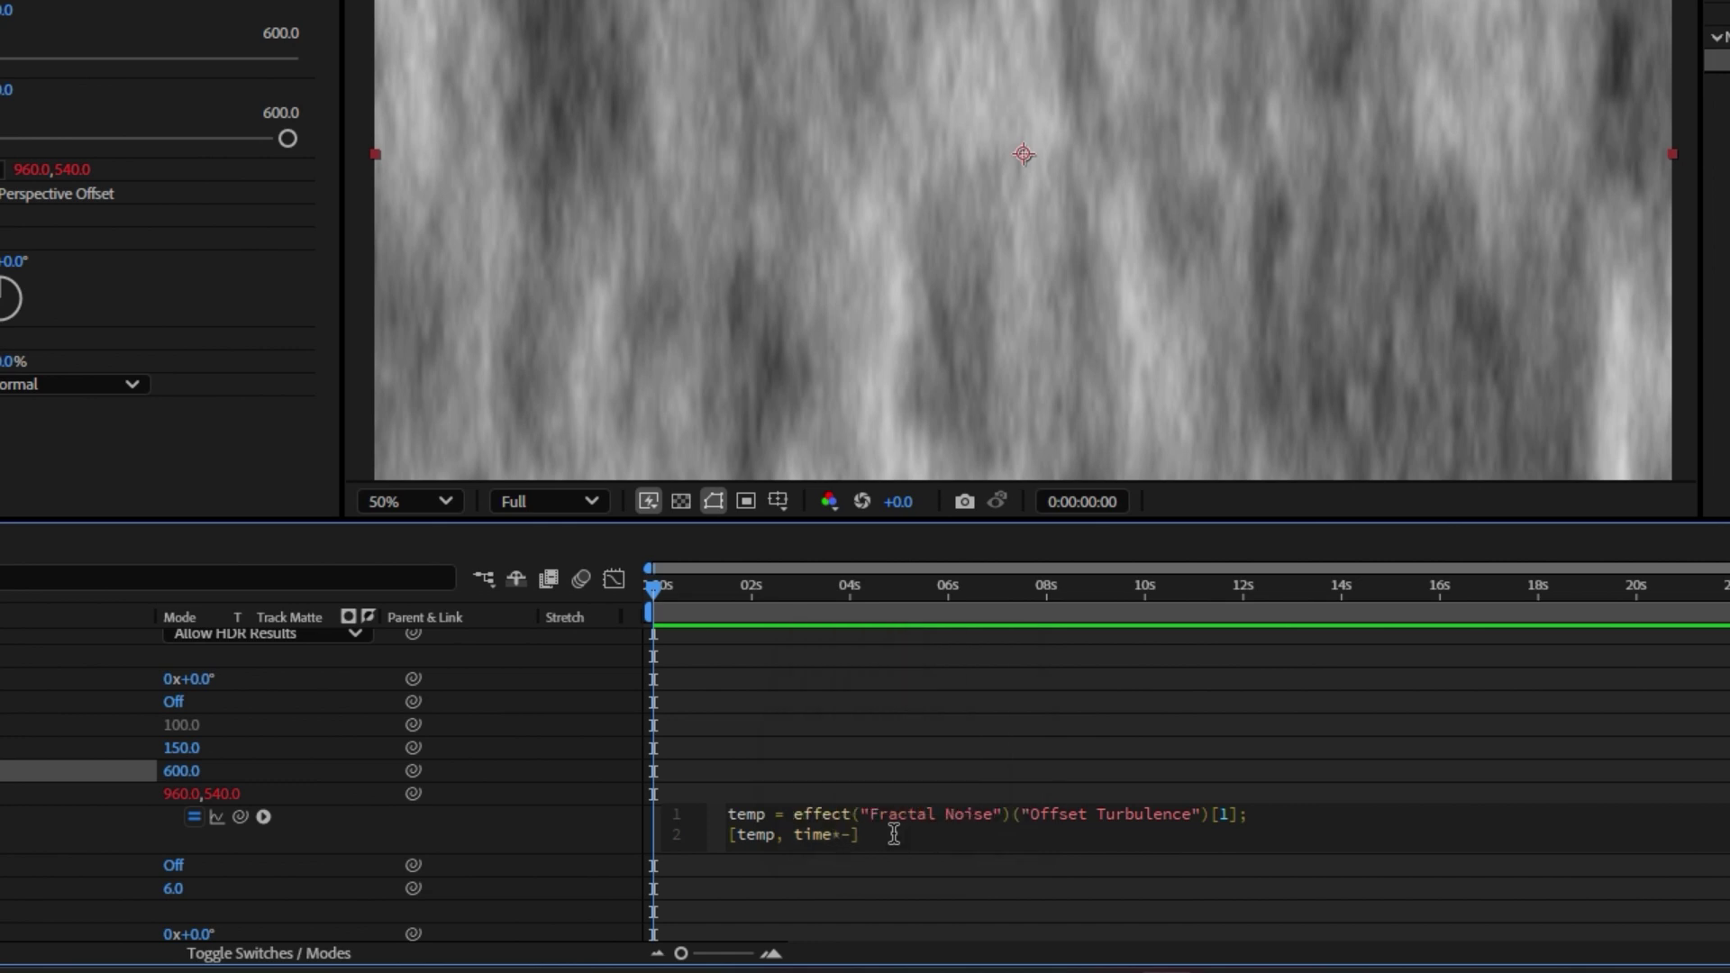
pyautogui.write('1000')
pyautogui.click(537, 753)
# Step: Preview the upward-scrolling noise and collapse the Fire Map layer's properties
pyautogui.press('space')
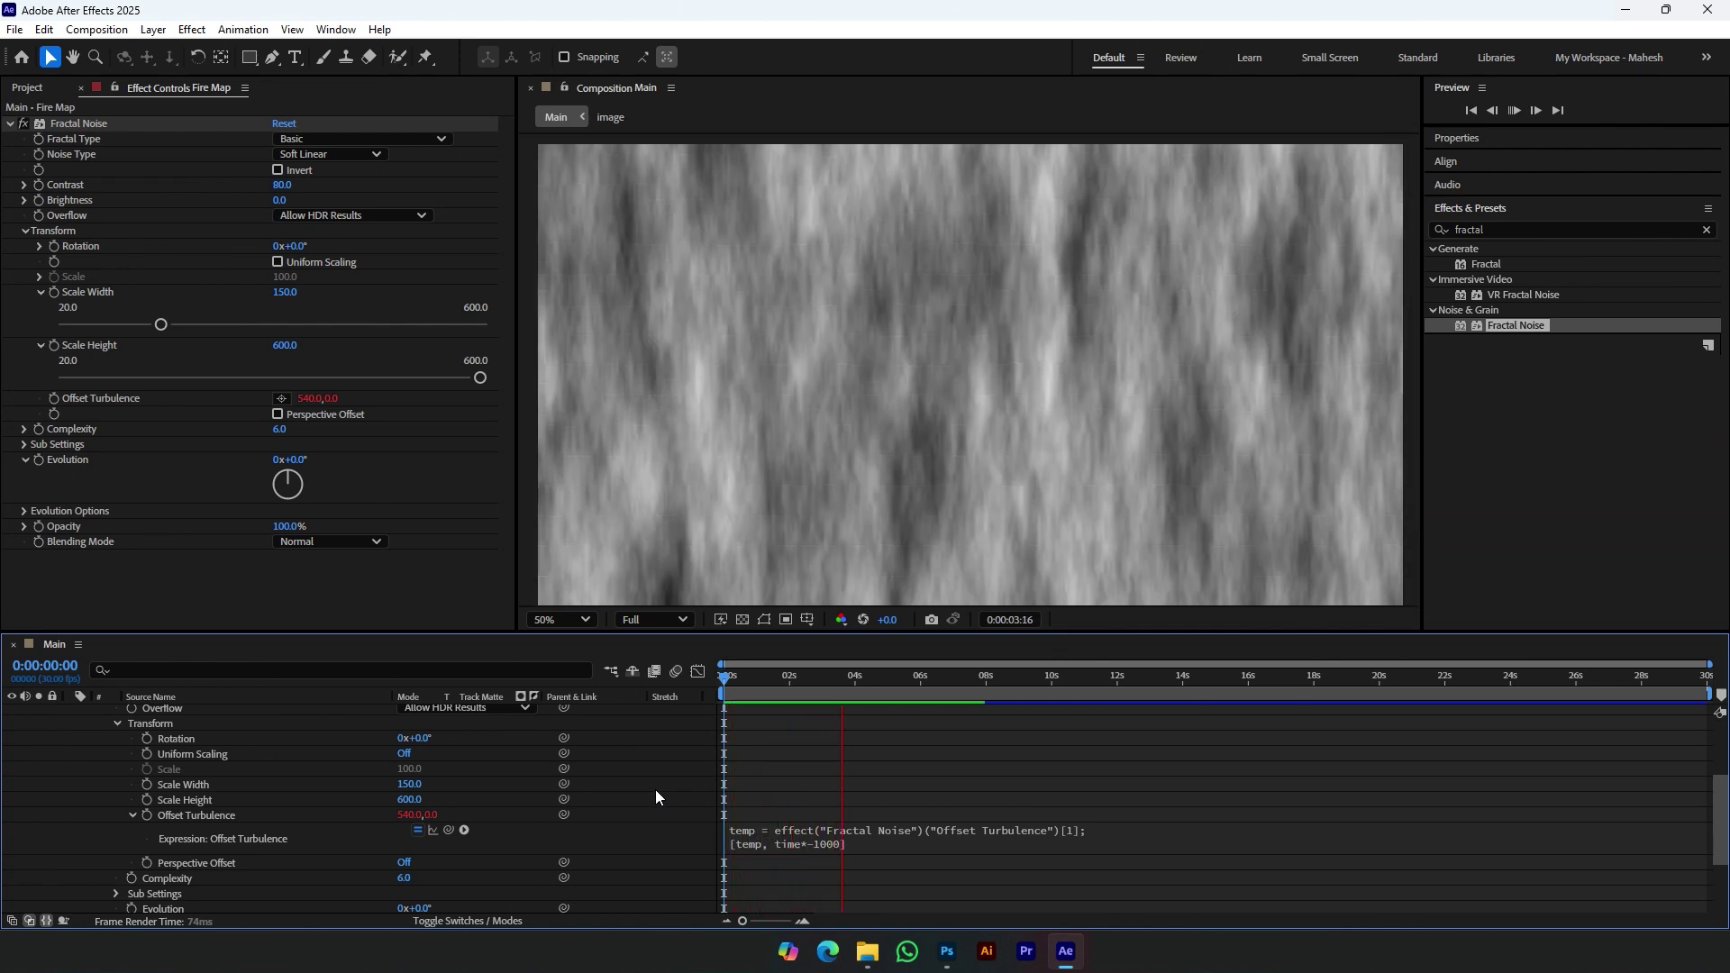
pyautogui.scroll(5, 852, 783)
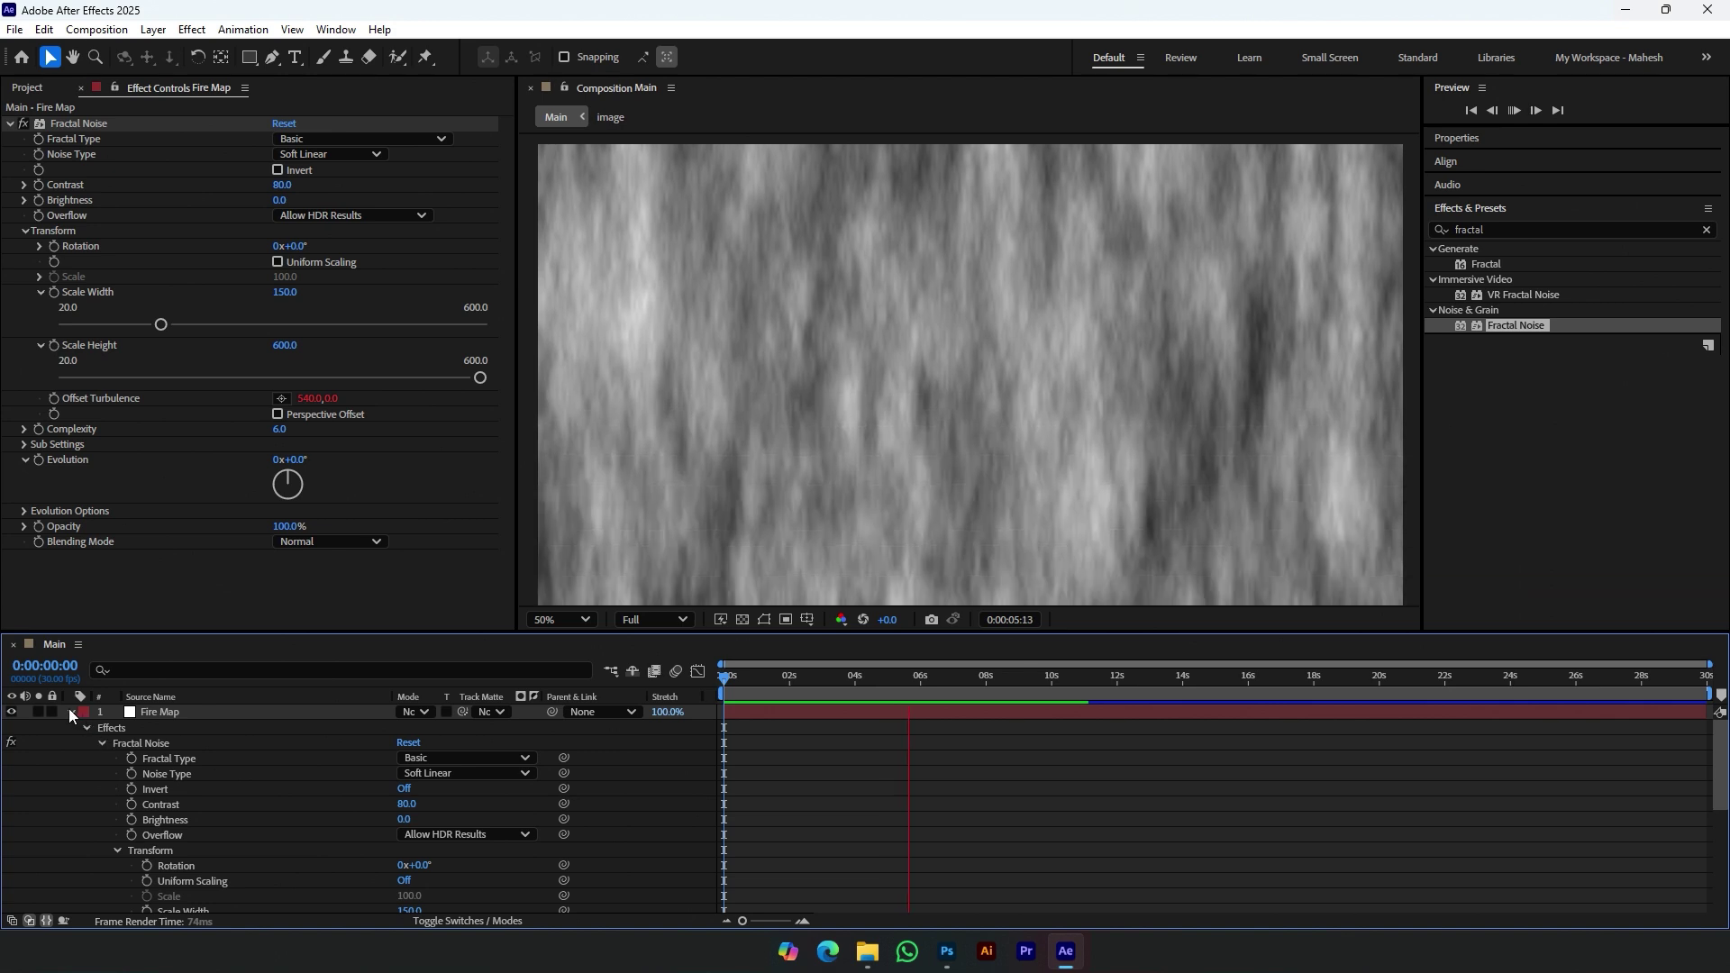
pyautogui.click(69, 712)
pyautogui.click(931, 706)
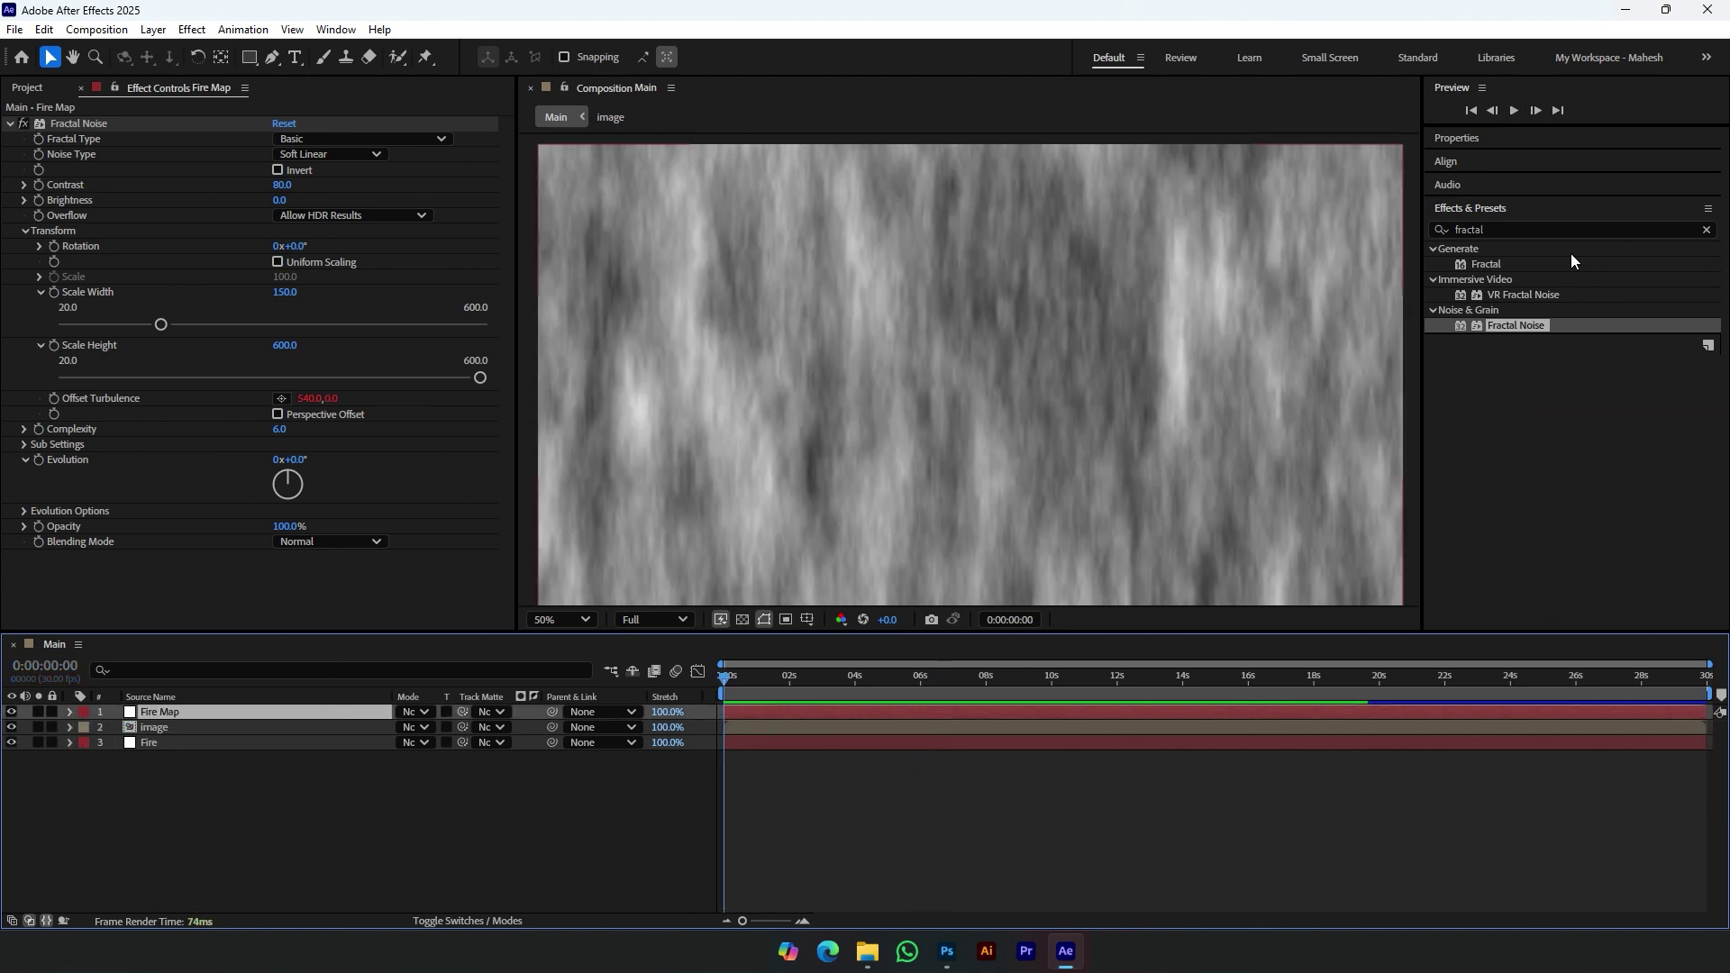
# Step: Search Effects & Presets for 'linear' and apply Linear Wipe to Fire Map
pyautogui.click(1502, 229)
pyautogui.doubleClick(1503, 229)
pyautogui.write('linear')
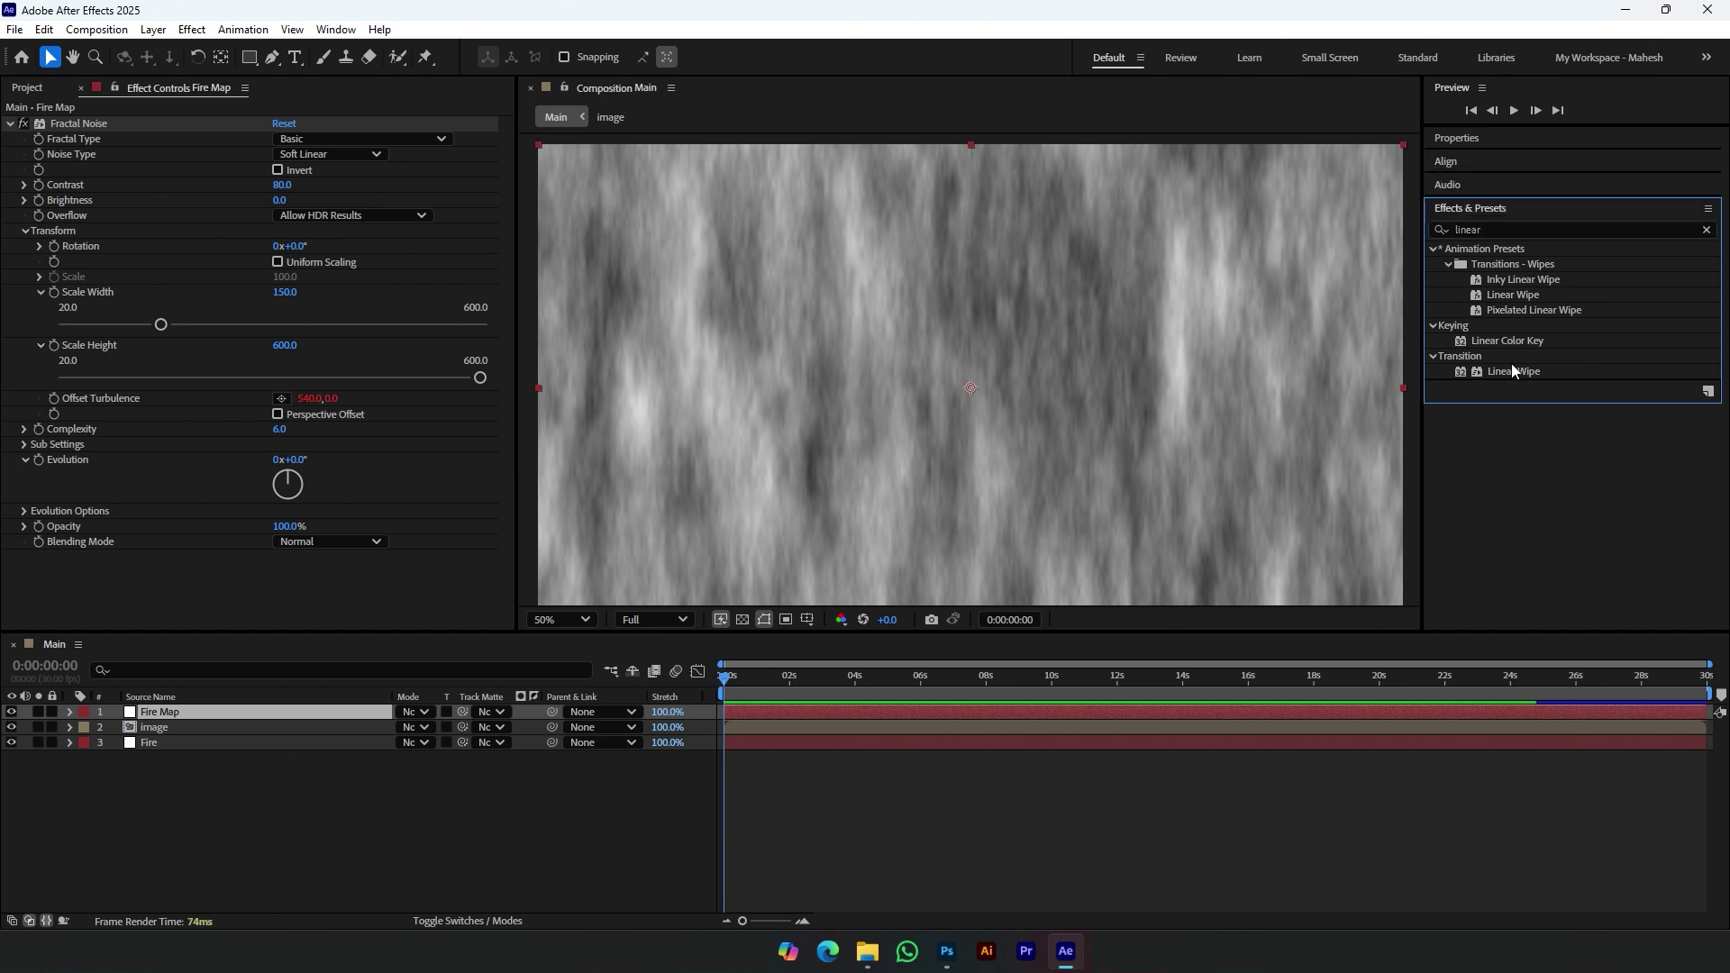
pyautogui.doubleClick(1517, 373)
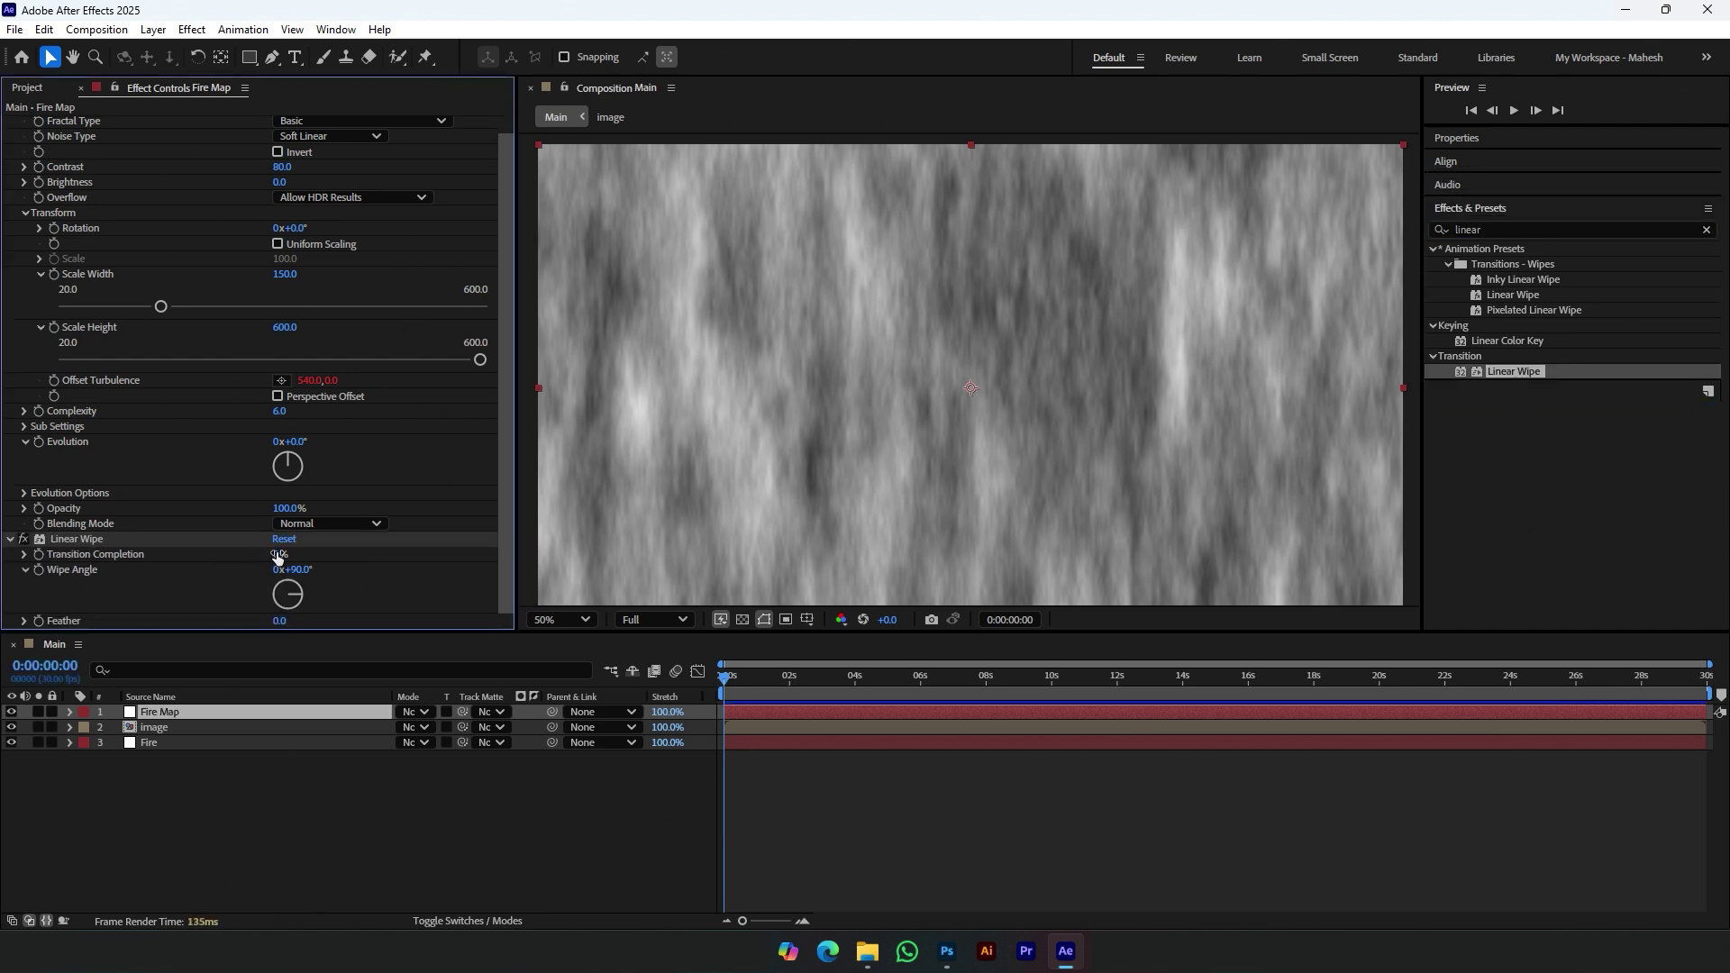
# Step: Set the Linear Wipe to 0° angle, feather 140 and about 47% completion
pyautogui.moveTo(273, 558); pyautogui.dragTo(327, 558)
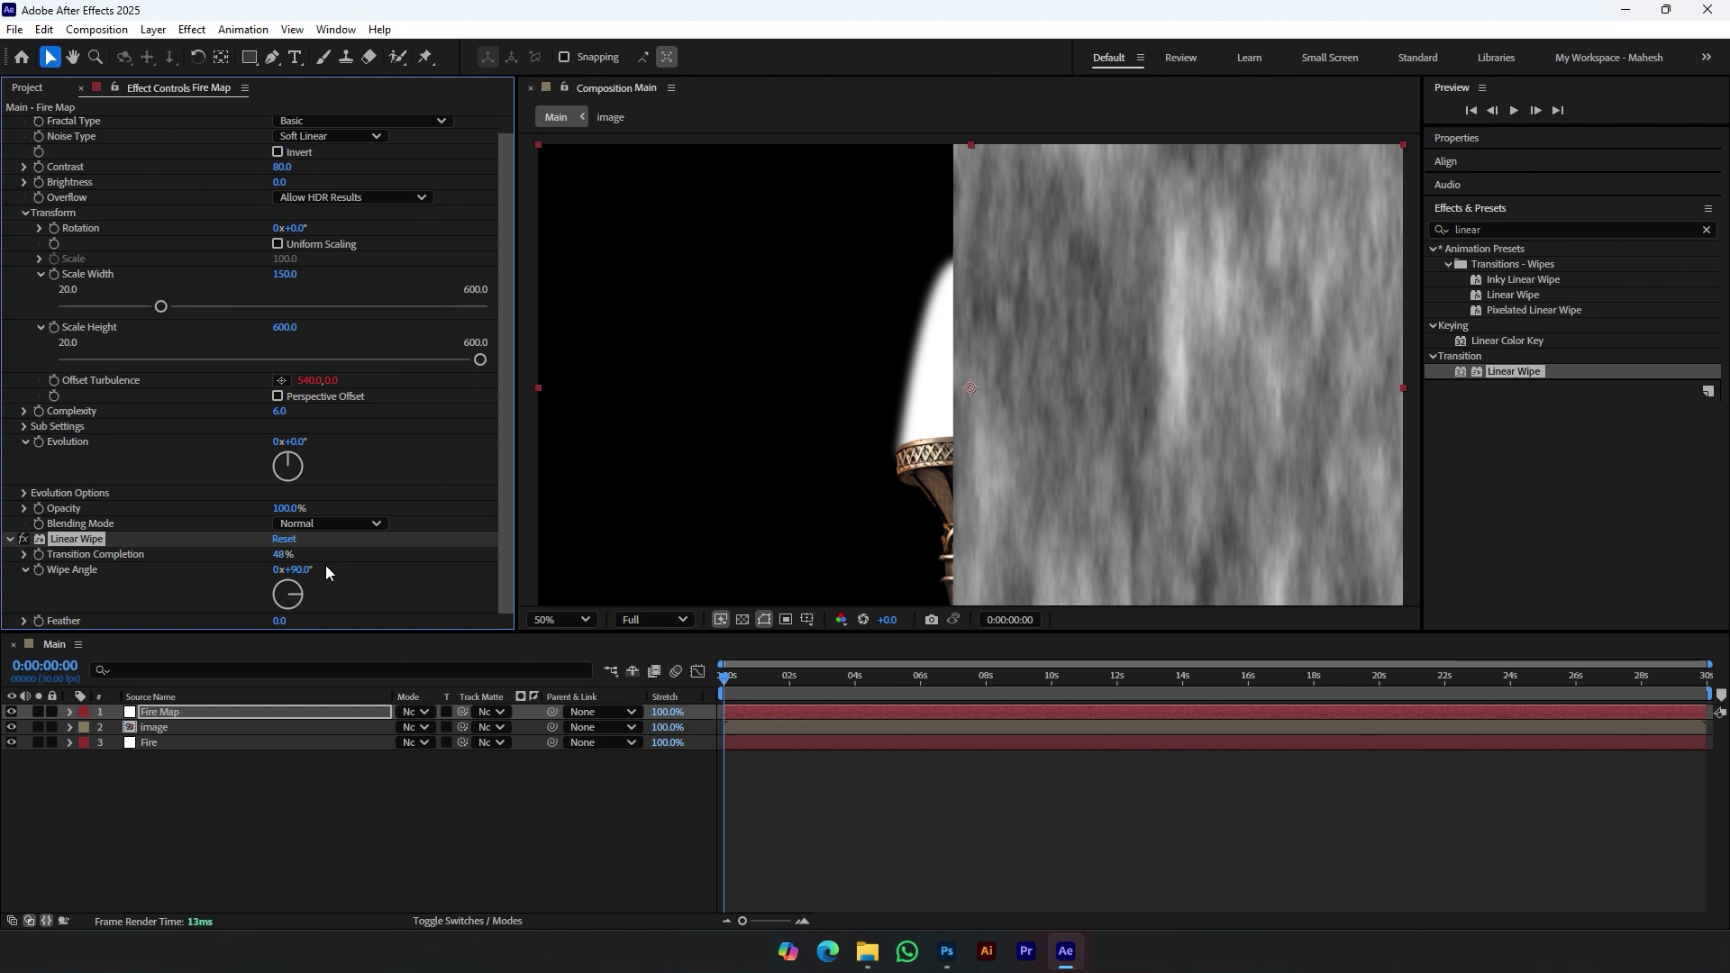
pyautogui.click(304, 571)
pyautogui.press('Return')
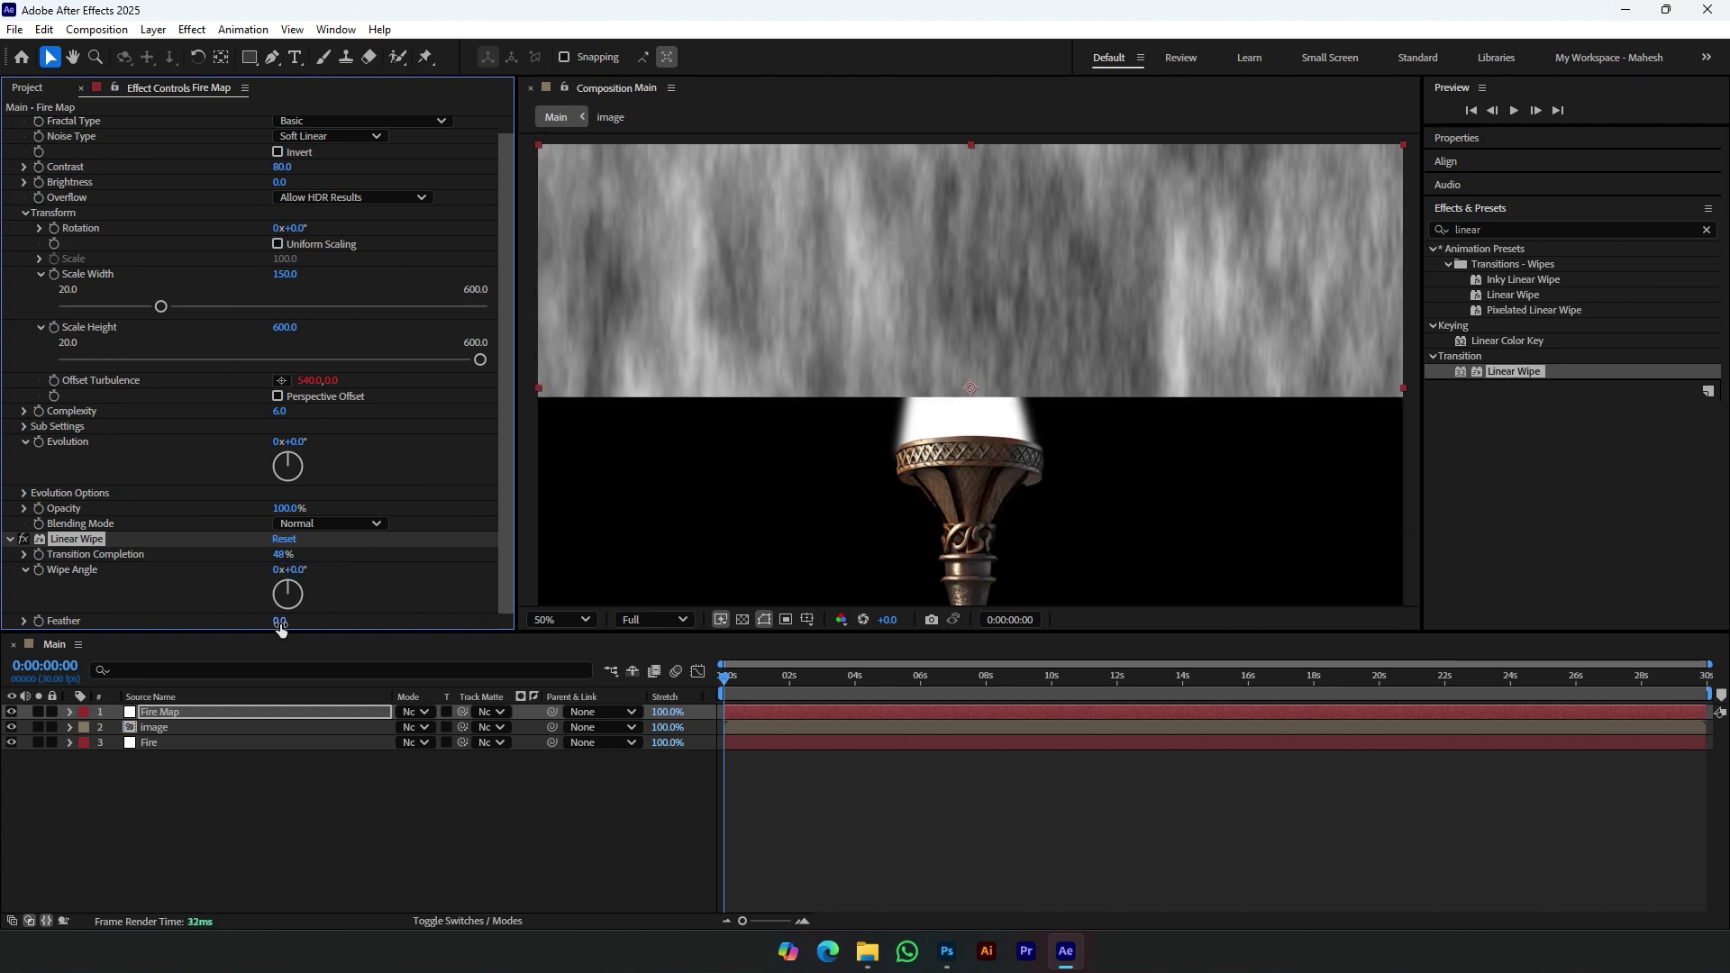
pyautogui.moveTo(280, 622); pyautogui.dragTo(313, 622)
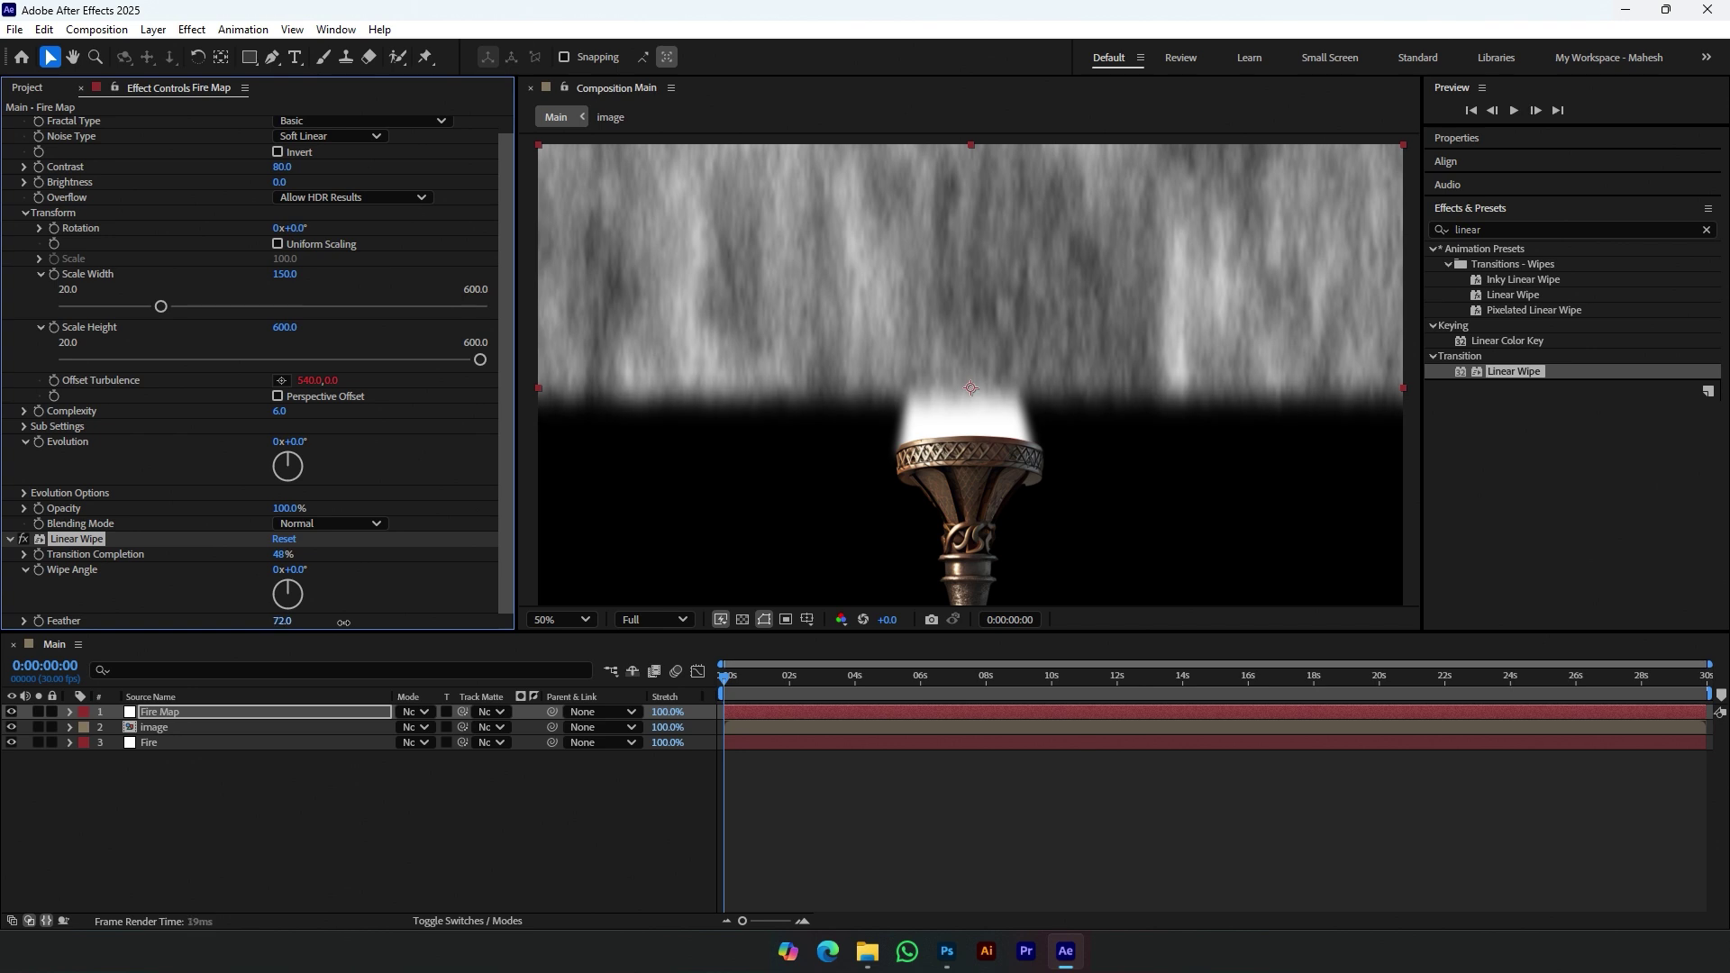
pyautogui.click(287, 620)
pyautogui.write('100')
pyautogui.press('BackSpace')
pyautogui.press('BackSpace')
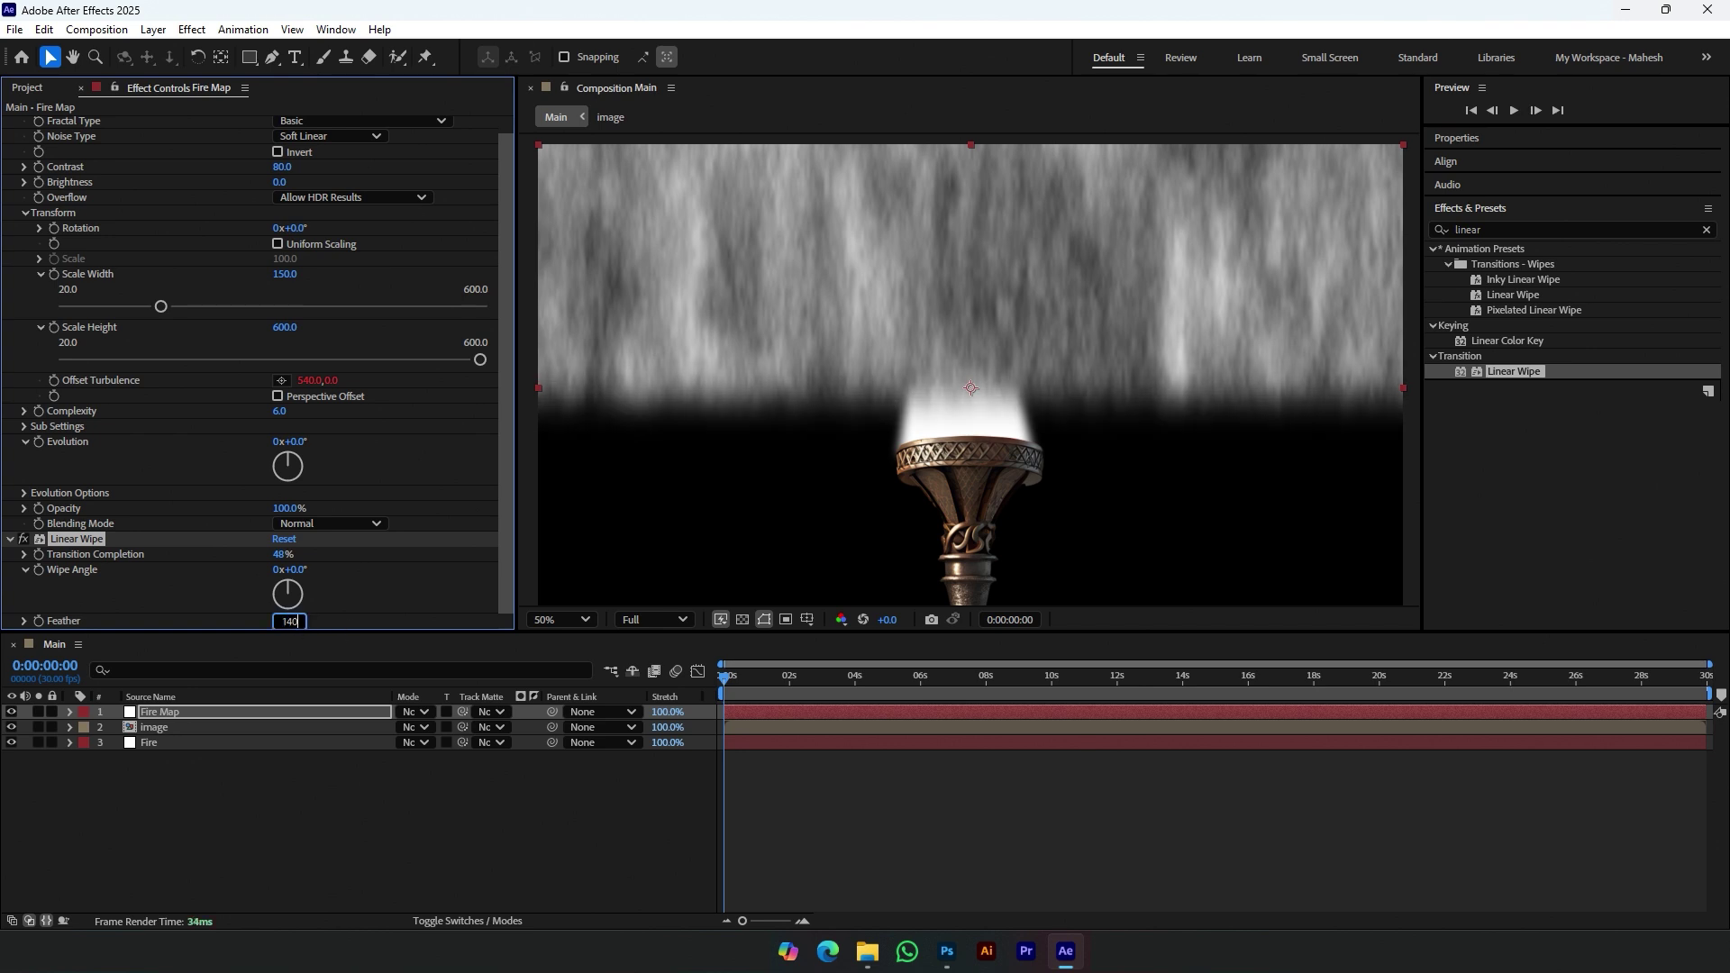
pyautogui.press('Return')
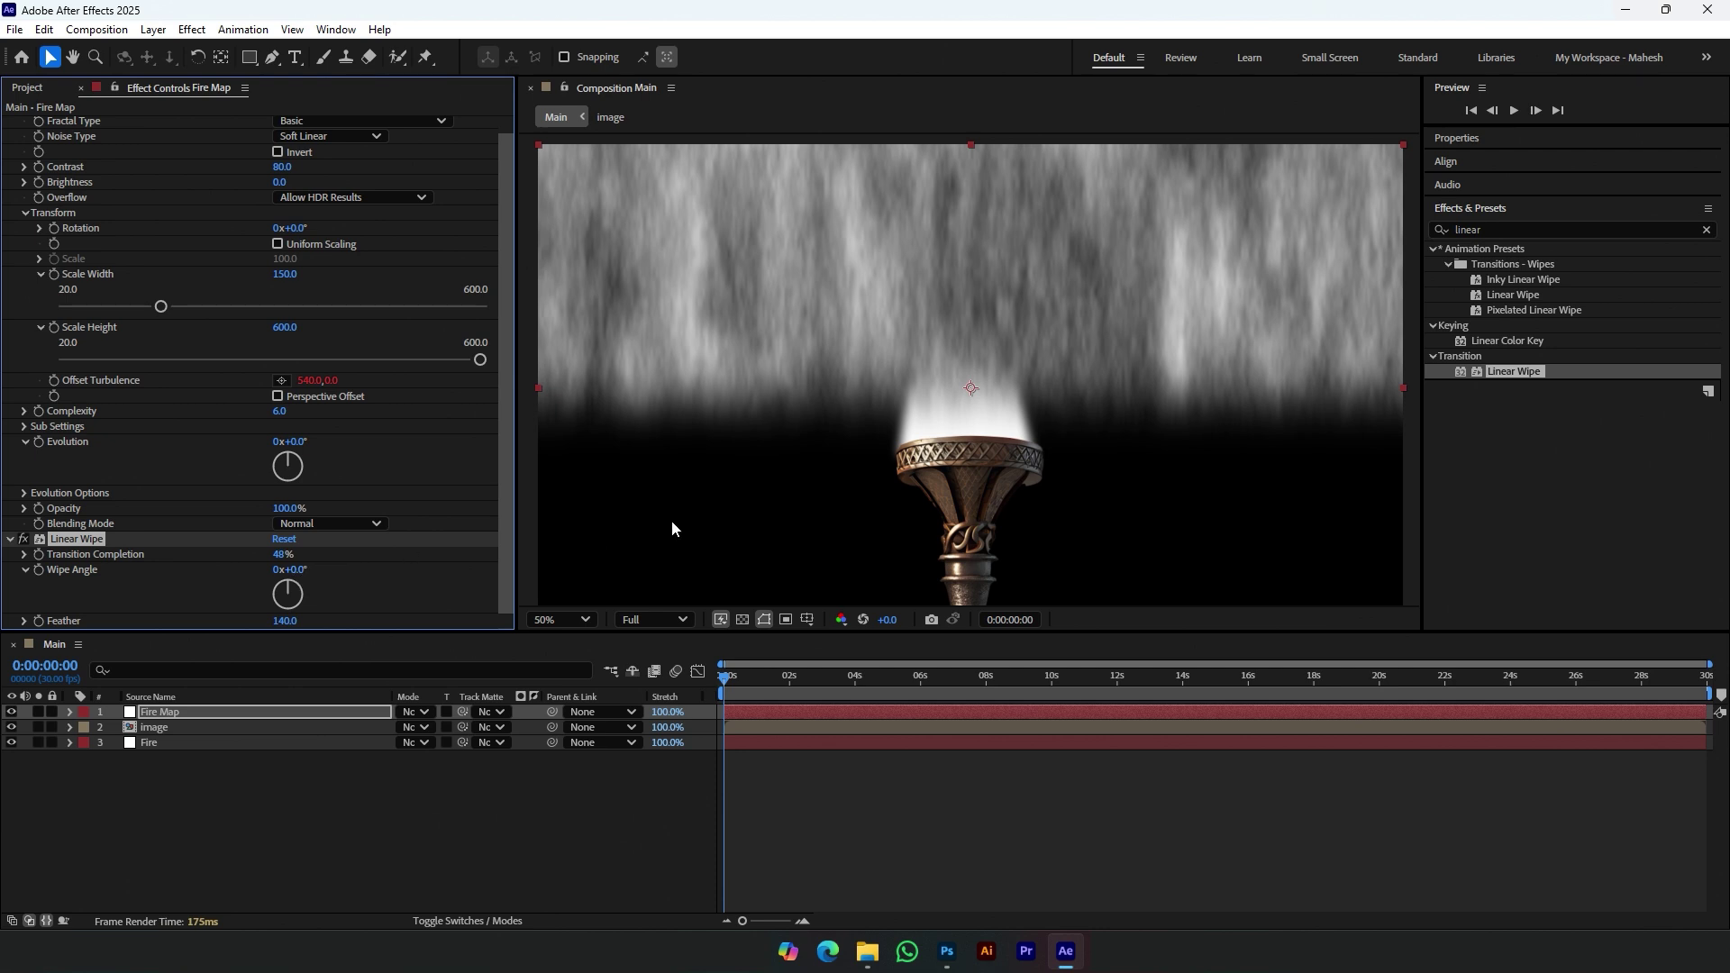
pyautogui.moveTo(279, 555)
pyautogui.mouseDown()
pyautogui.moveTo(297, 555)
pyautogui.moveTo(278, 555)
pyautogui.mouseUp()
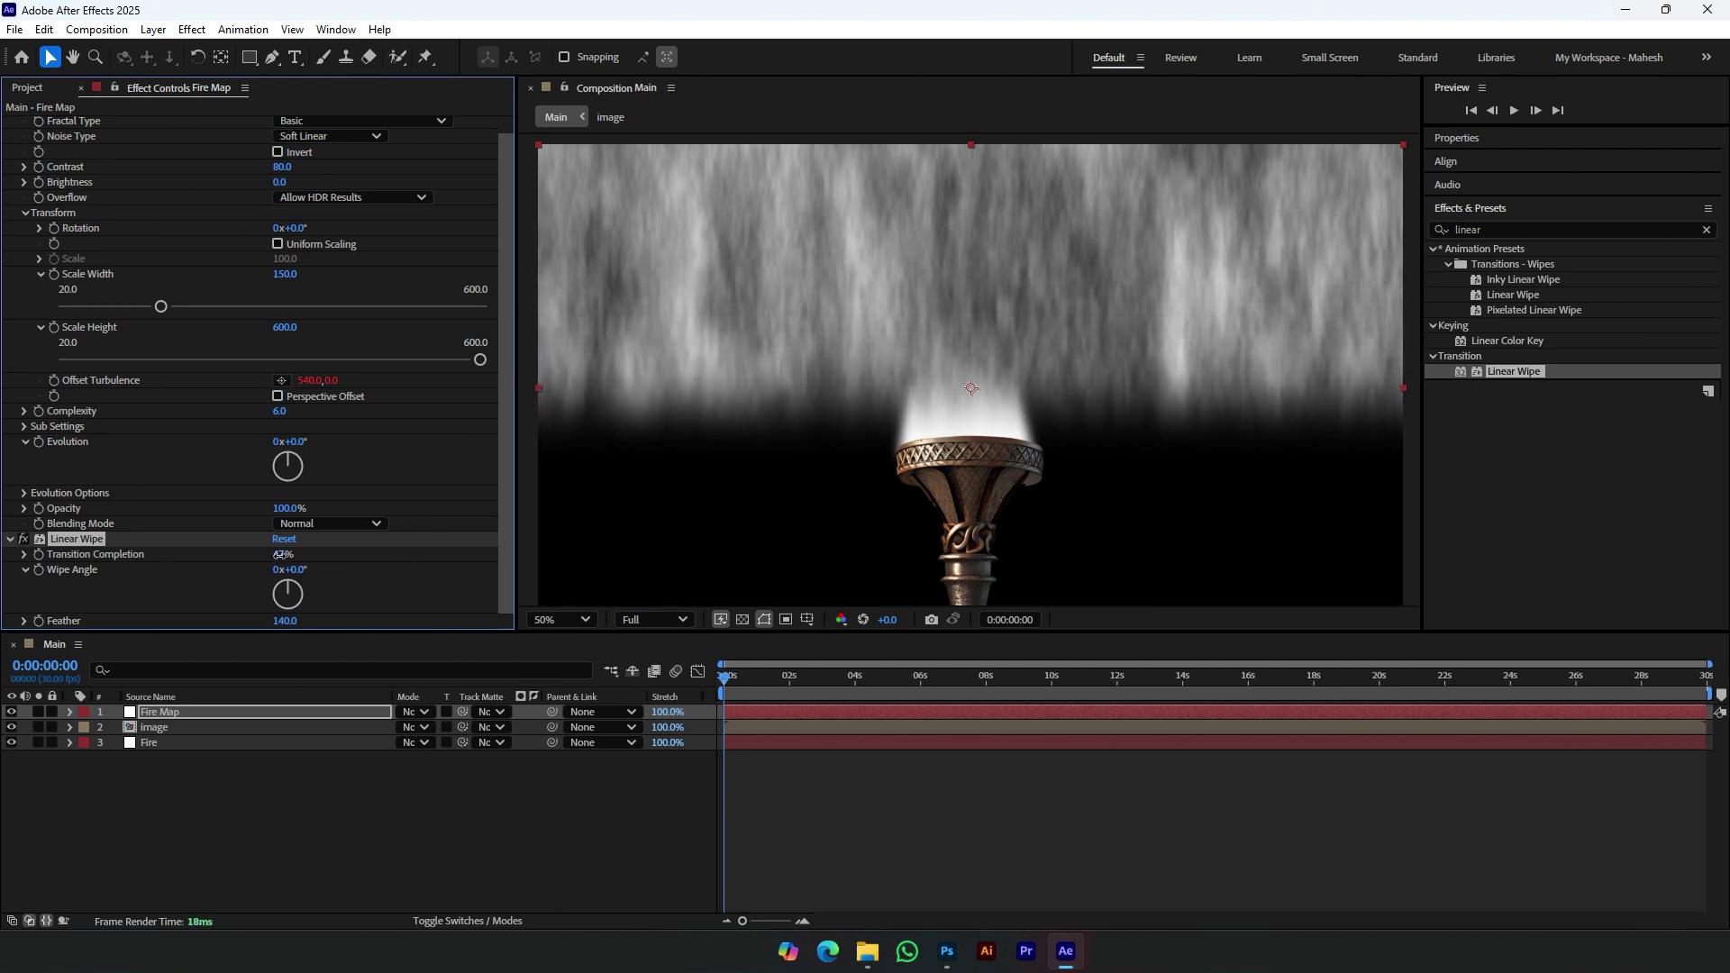
# Step: Try Transition Completion at 45% and 50%, then settle on 47%
pyautogui.click(290, 713)
pyautogui.click(281, 554)
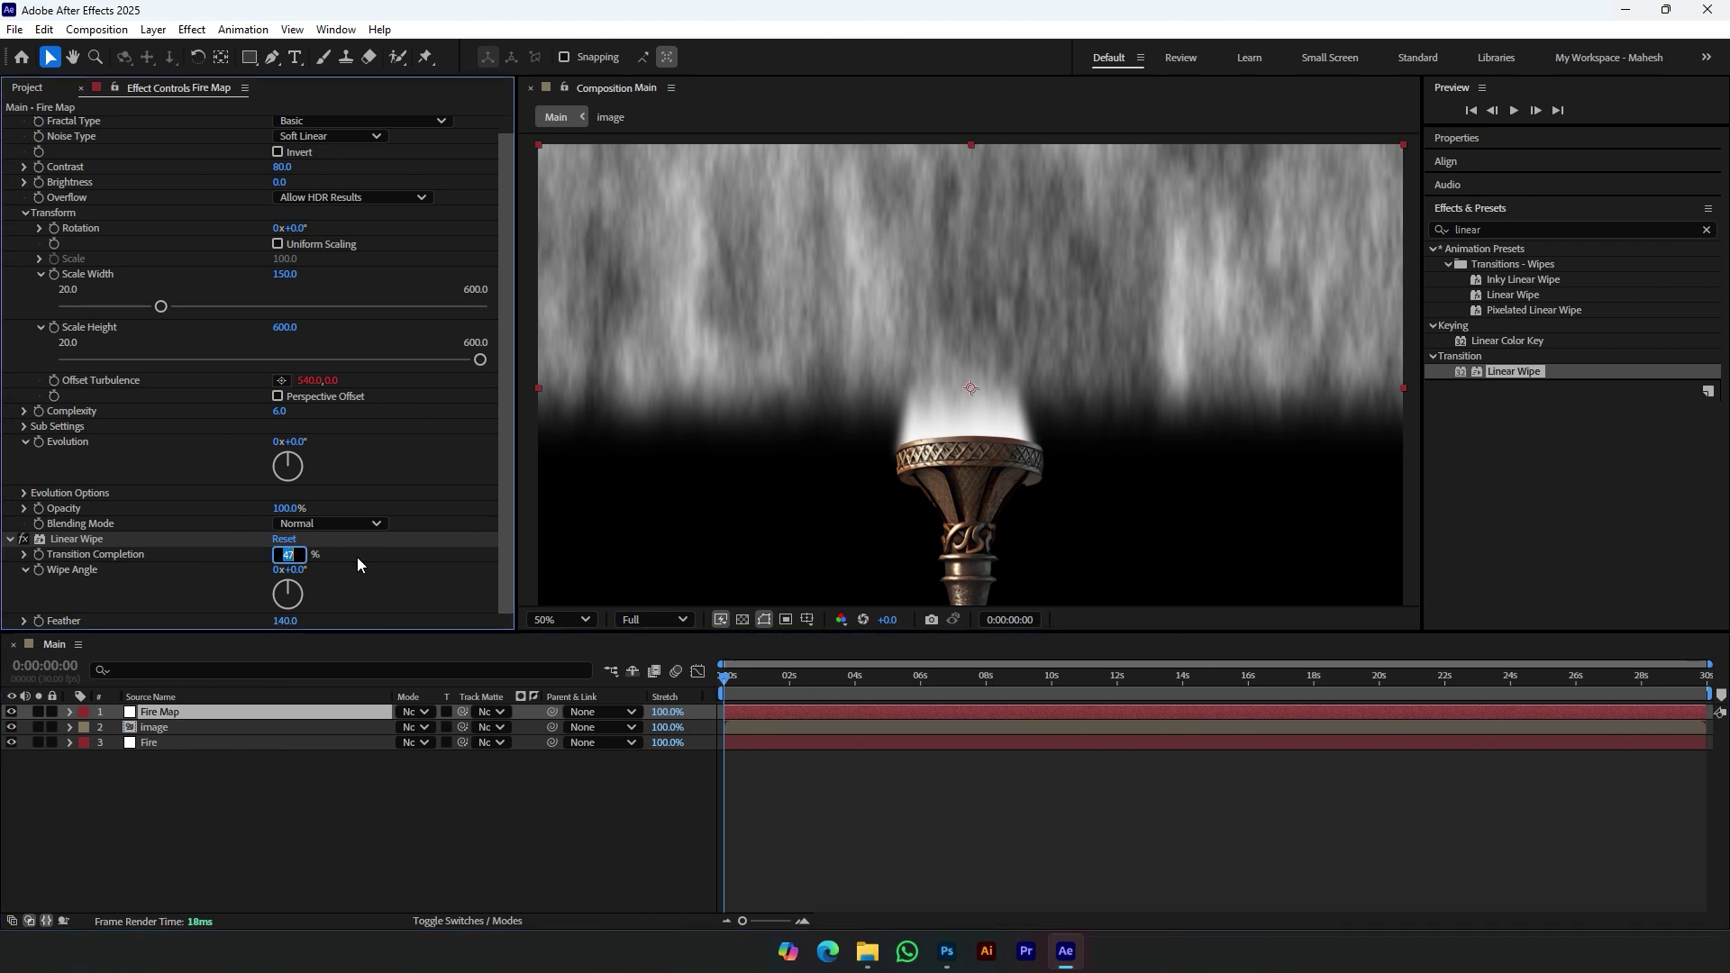
pyautogui.write('45')
pyautogui.press('Return')
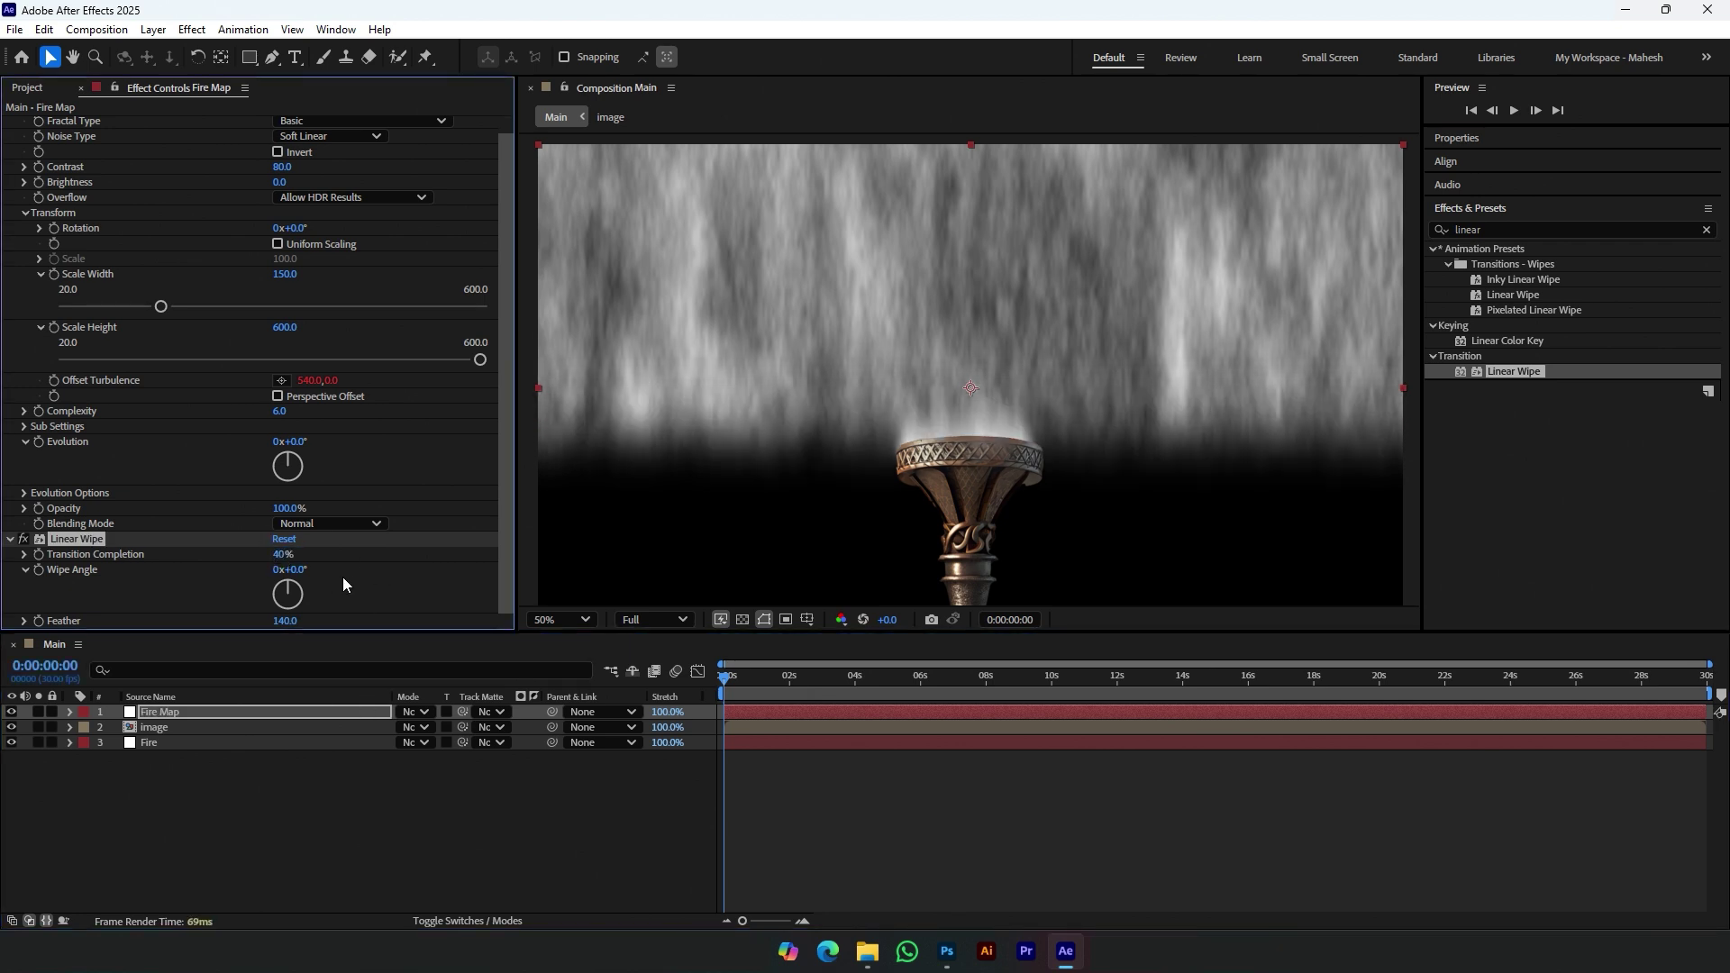
pyautogui.click(284, 554)
pyautogui.write('50')
pyautogui.press('Return')
pyautogui.click(285, 555)
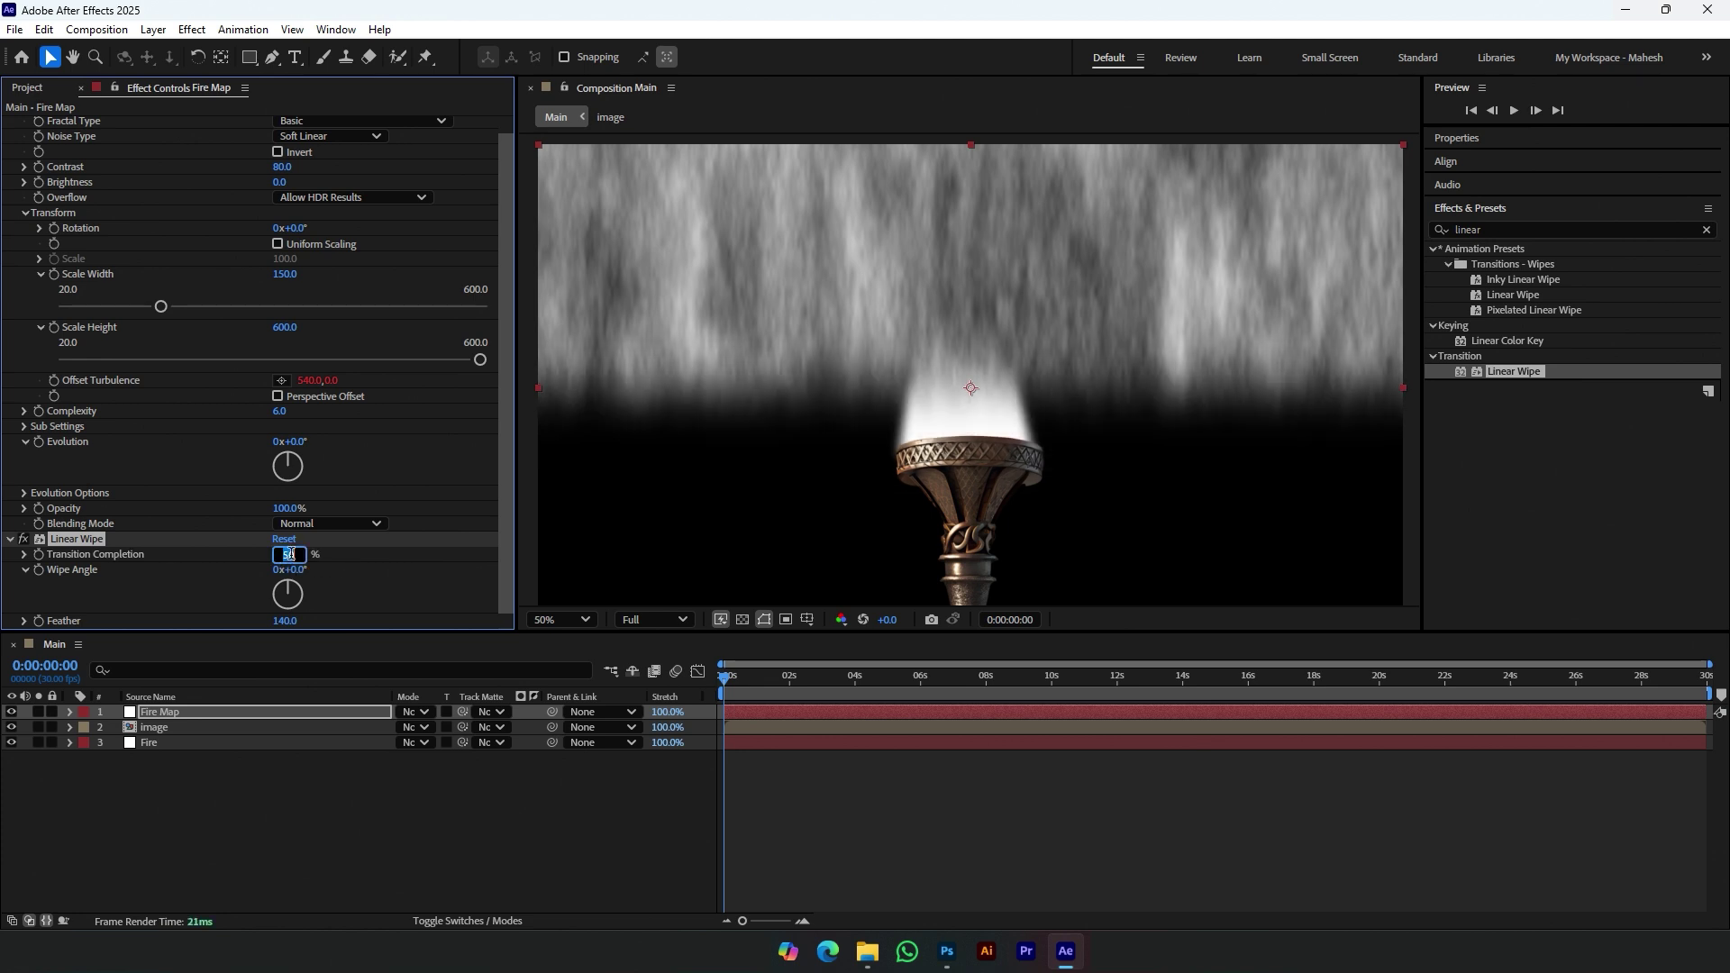
pyautogui.write('47')
pyautogui.press('Return')
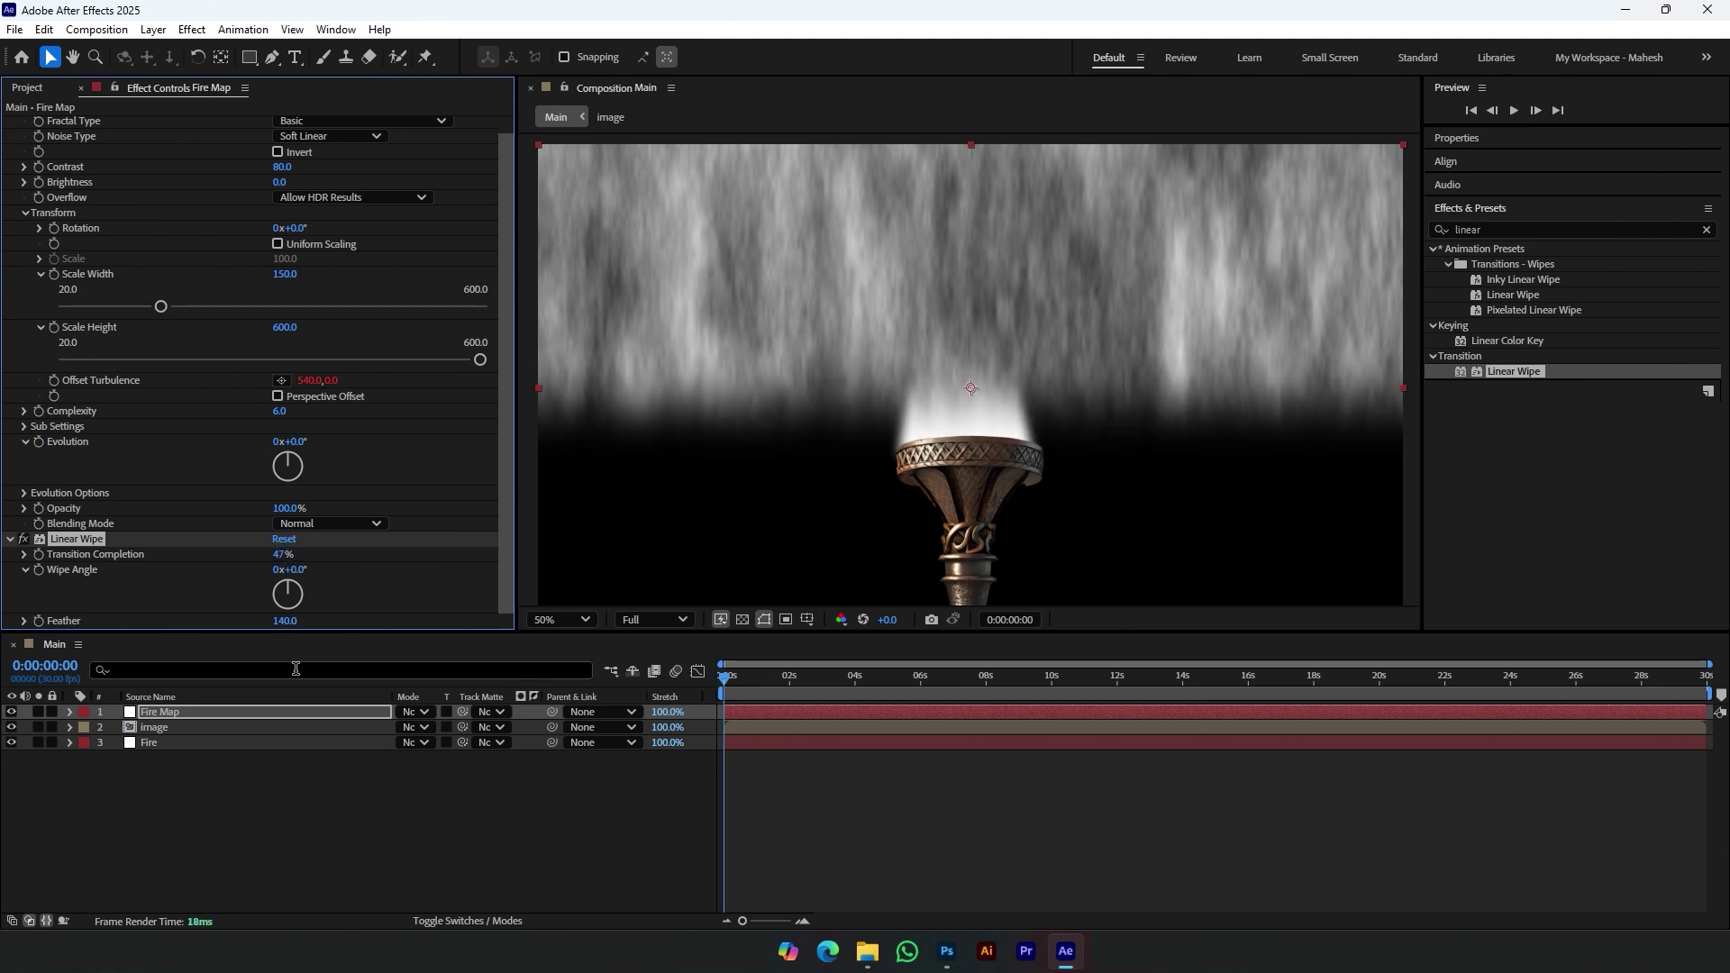
# Step: Collapse Fire Map's Fractal Noise settings in Effect Controls
pyautogui.click(298, 712)
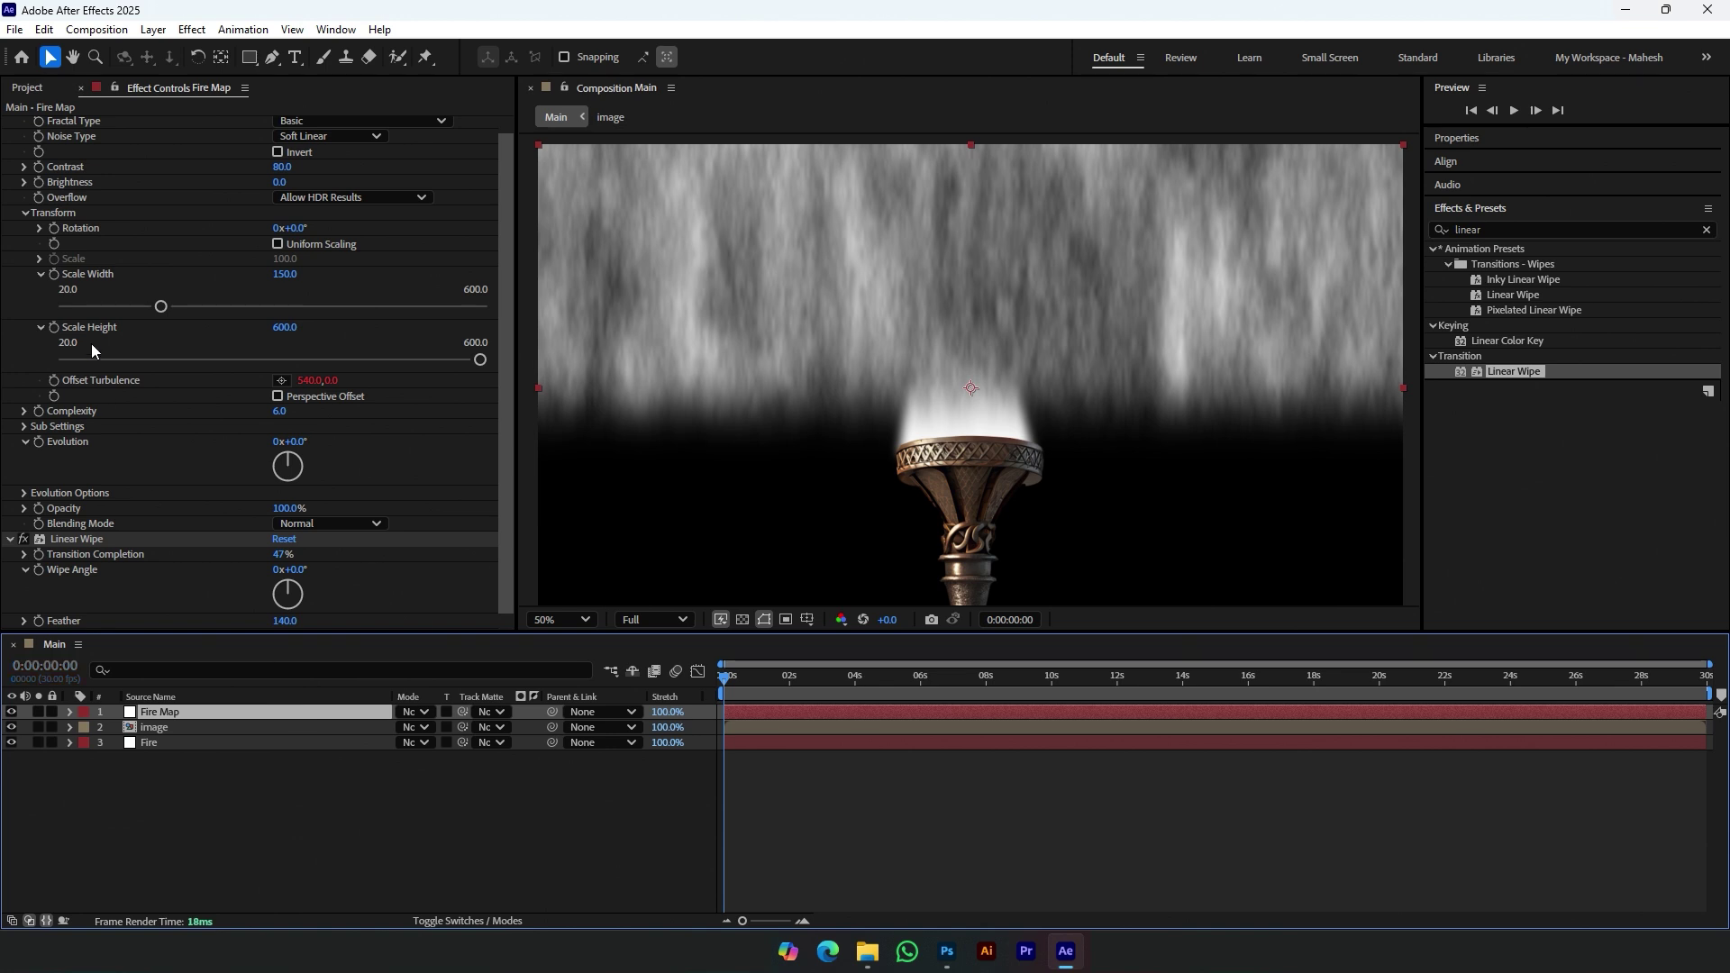
pyautogui.scroll(1, 90, 343)
pyautogui.click(11, 126)
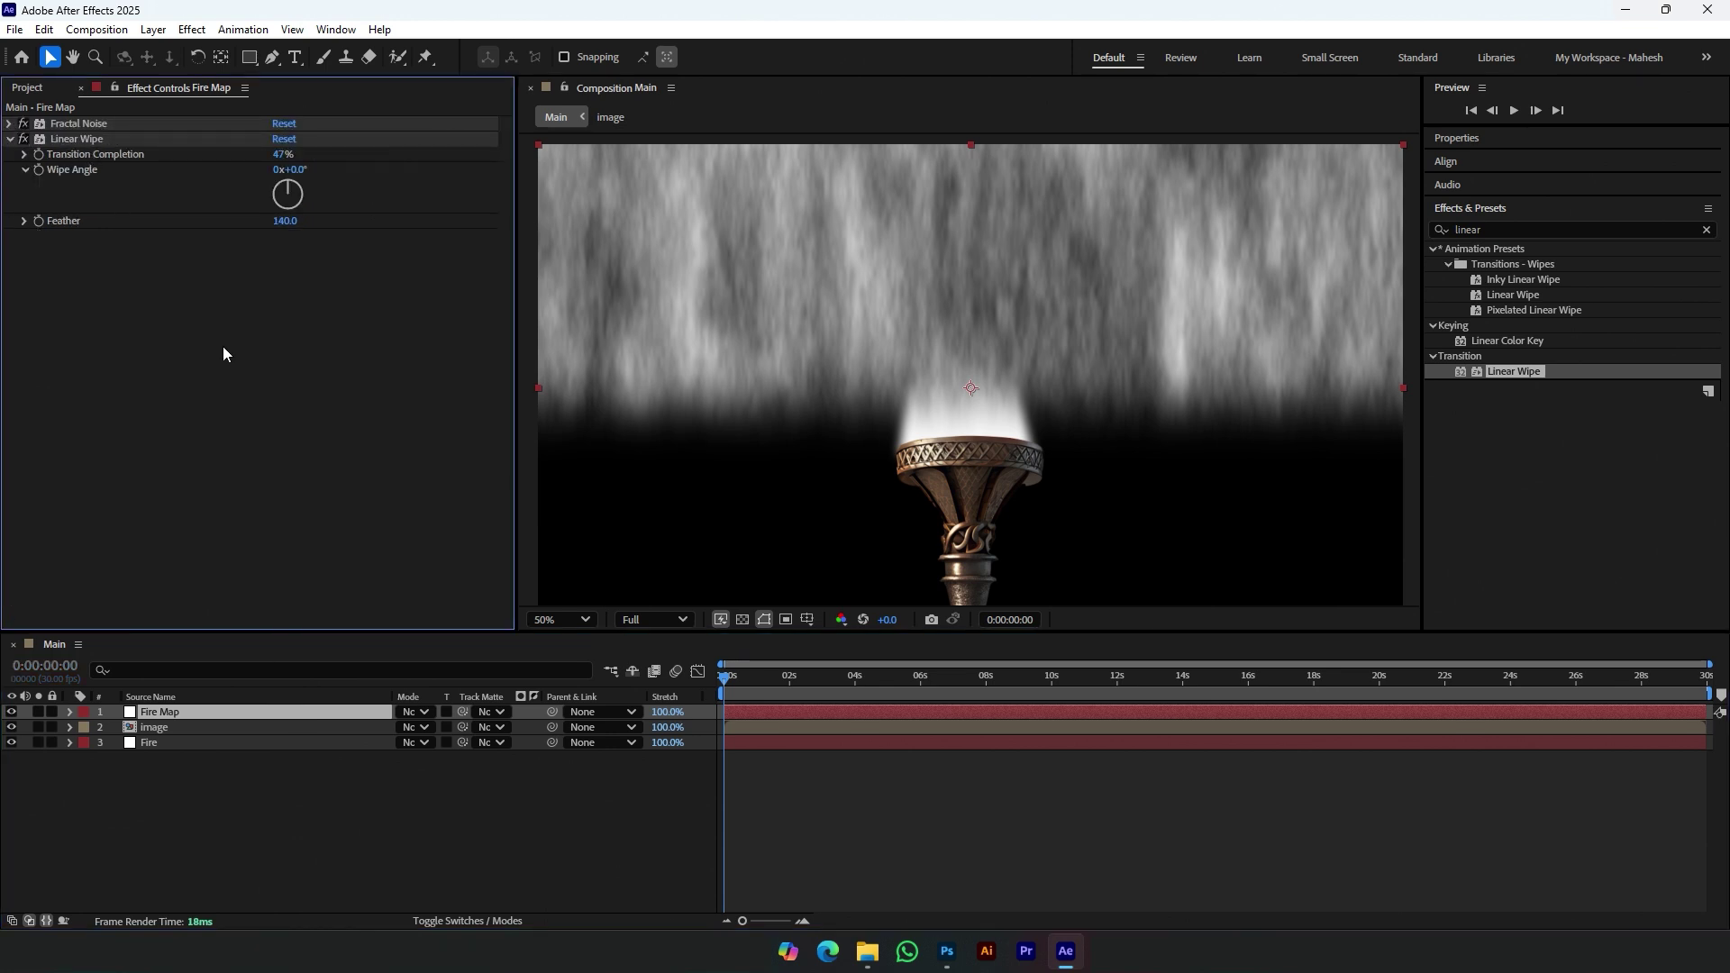
pyautogui.click(201, 713)
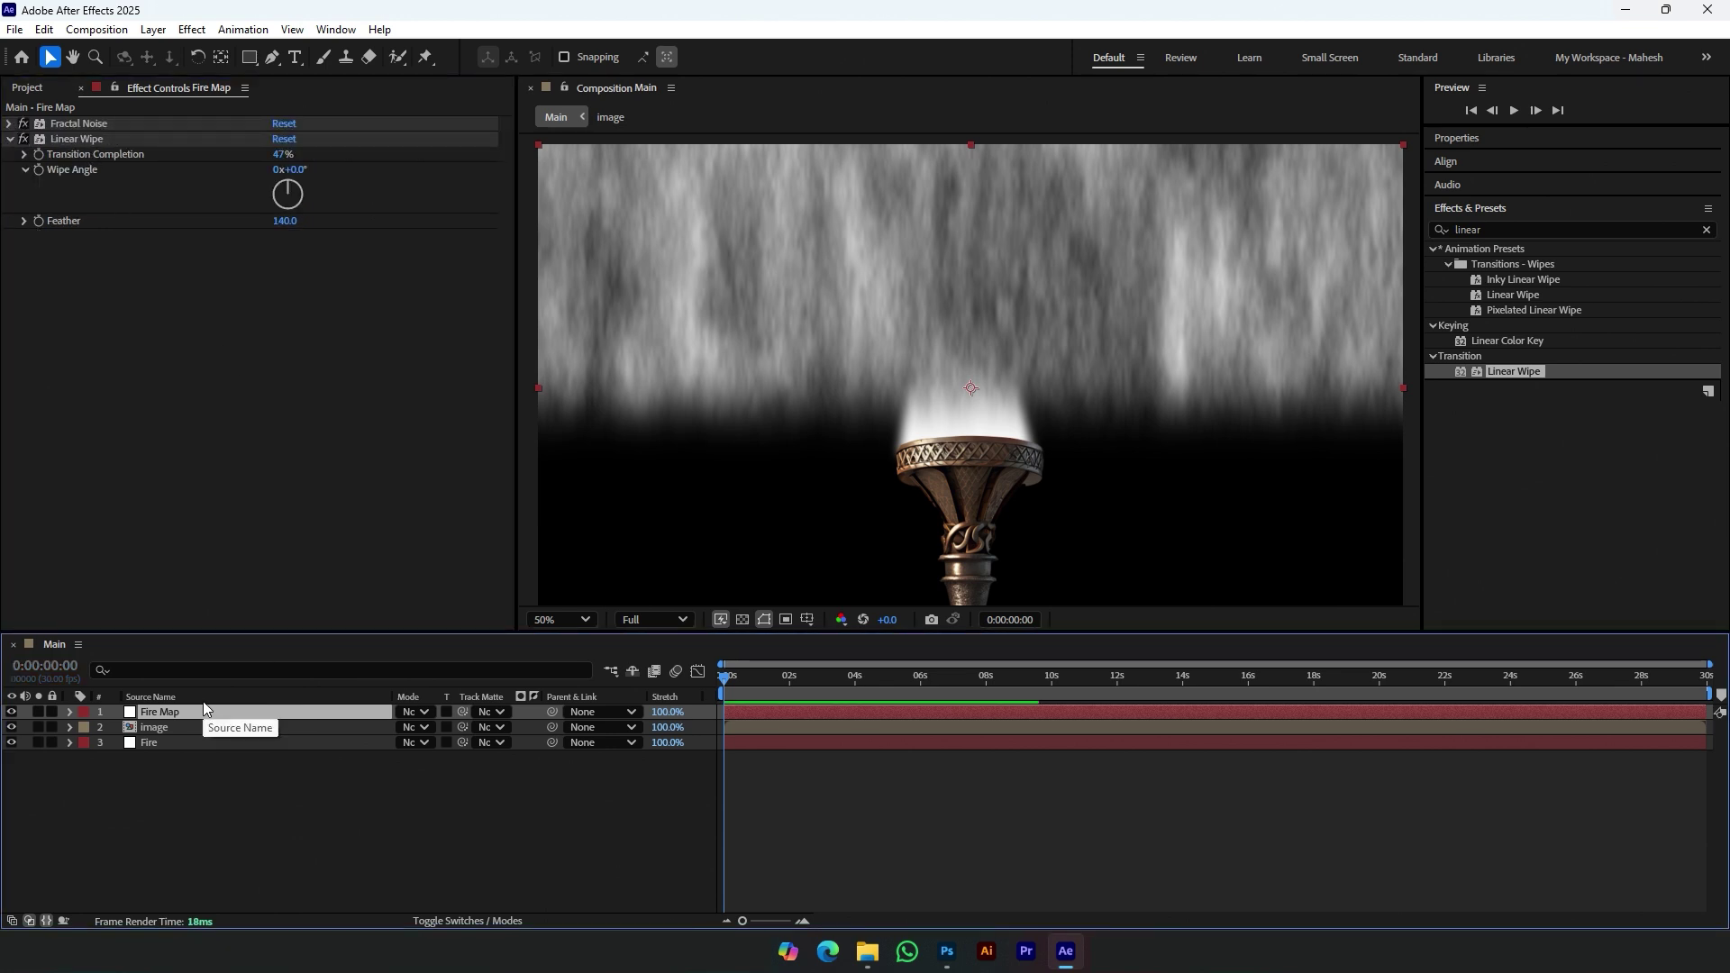
# Step: Move Fire Map below Fire and make it Fire's displacement map layer, using Effects & Masks
pyautogui.moveTo(204, 709); pyautogui.dragTo(218, 769)
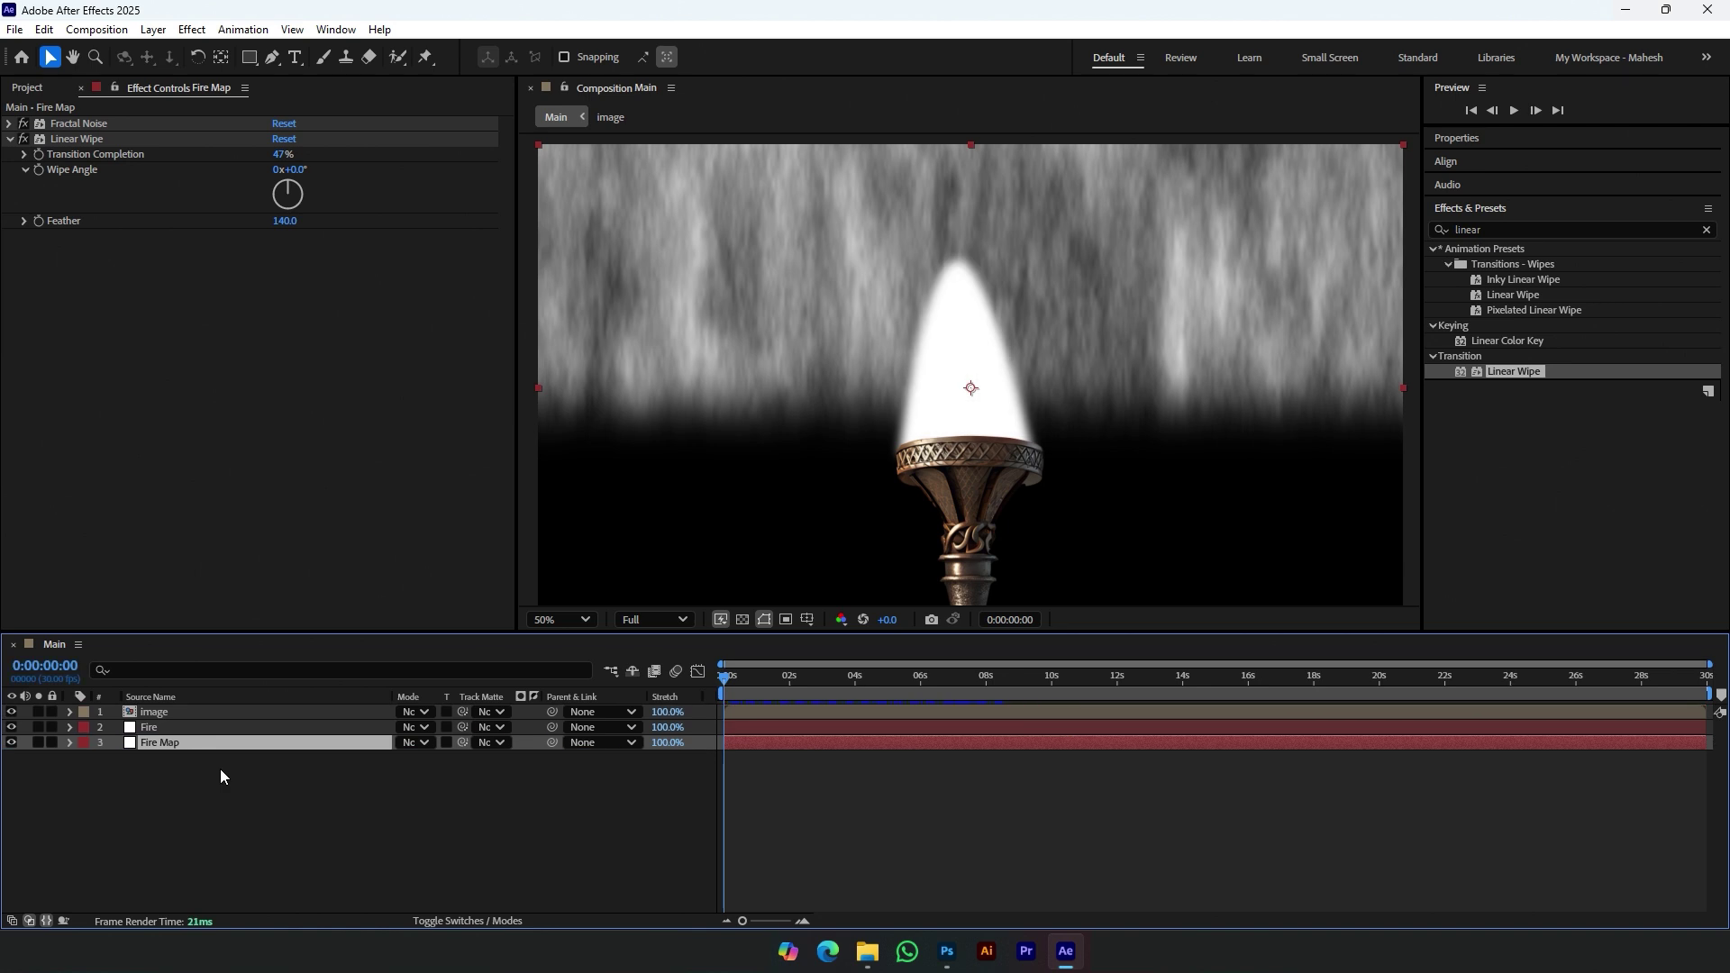
pyautogui.click(227, 728)
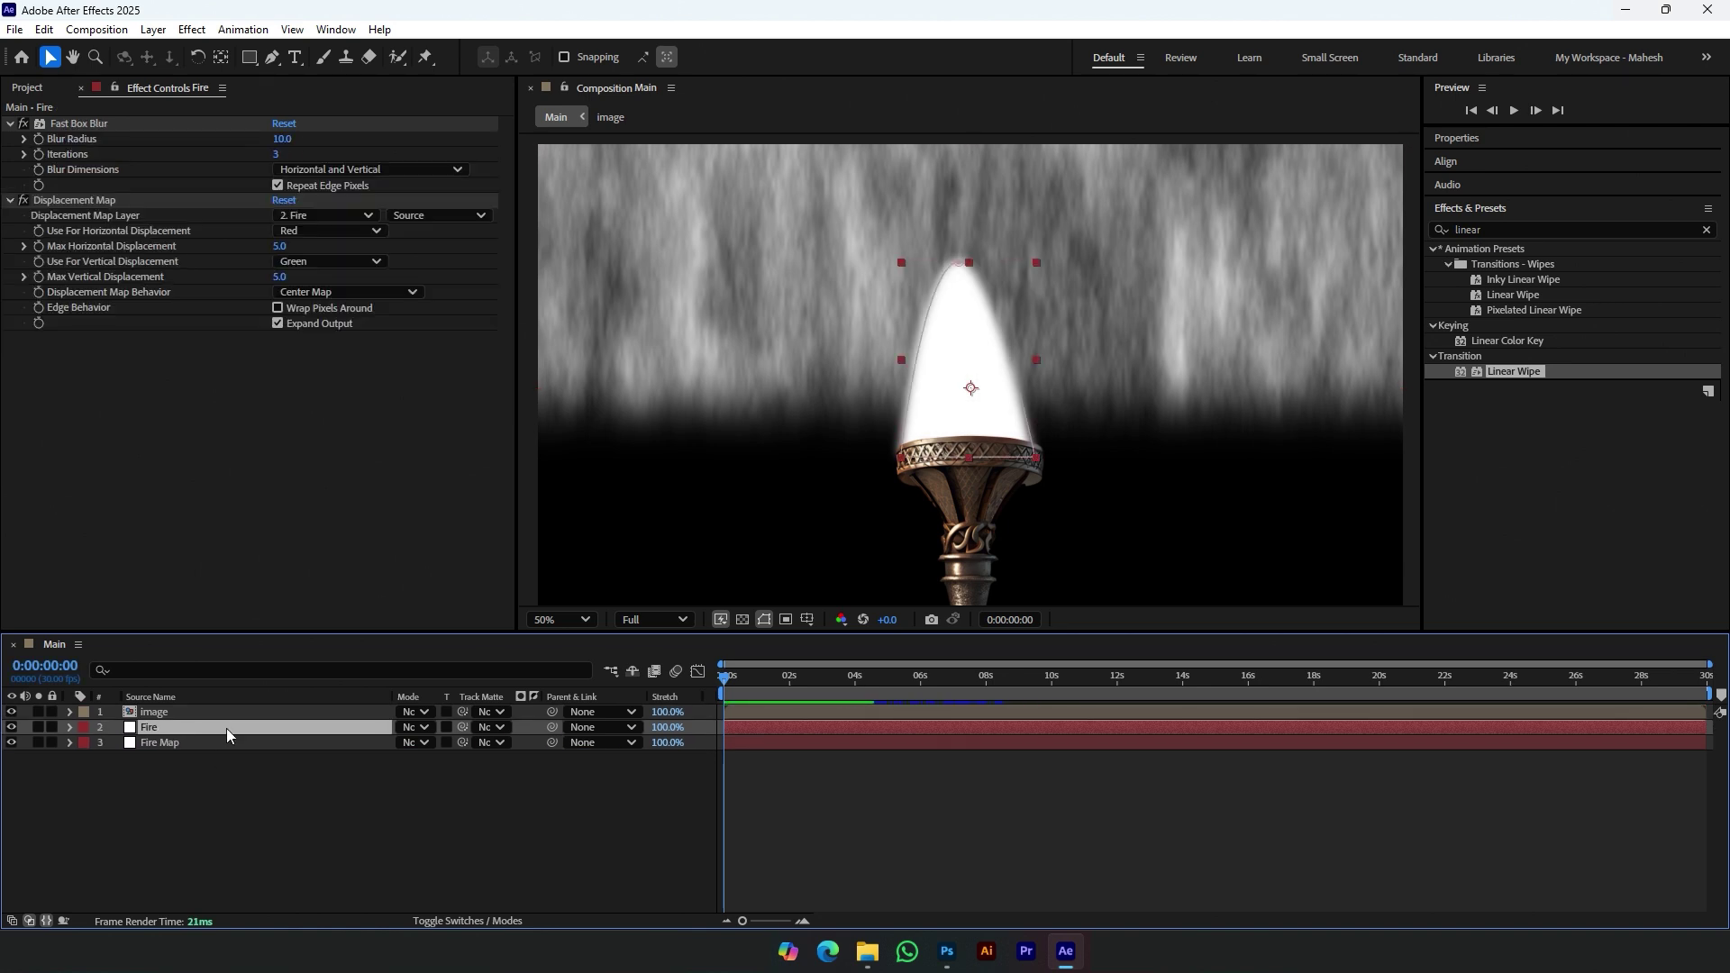
pyautogui.click(334, 216)
pyautogui.click(338, 287)
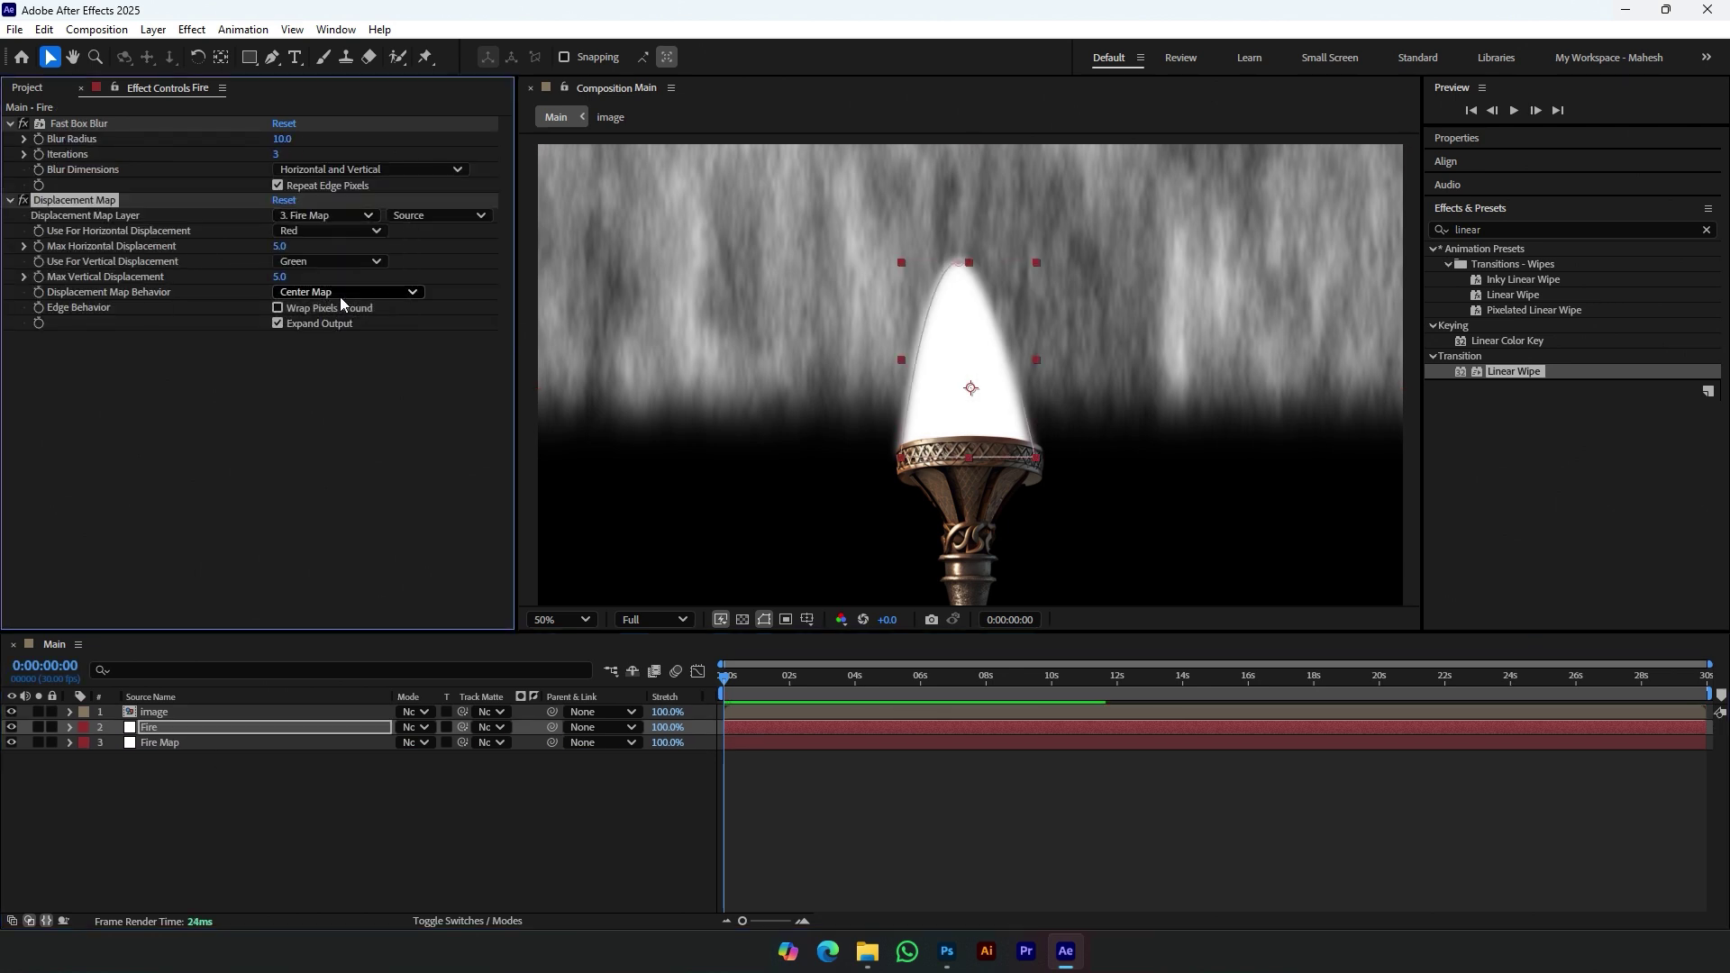
pyautogui.click(459, 216)
pyautogui.click(457, 267)
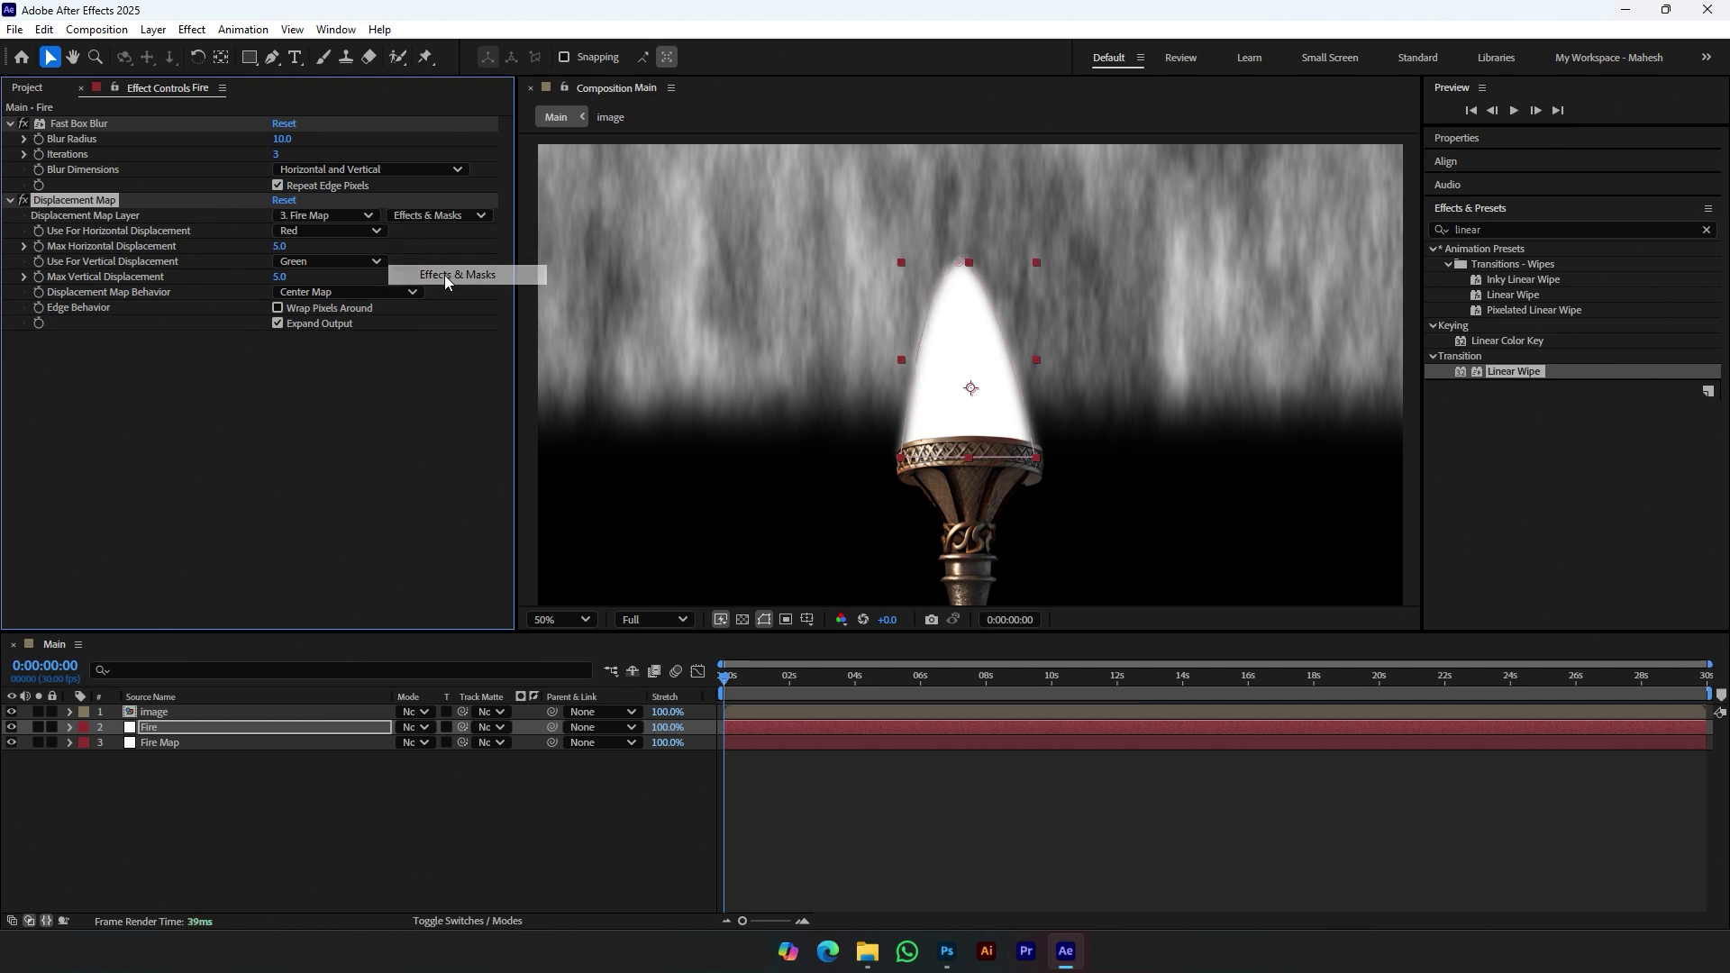
# Step: Set Max Horizontal Displacement to 150 and Max Vertical Displacement to 0
pyautogui.click(278, 247)
pyautogui.write('1')
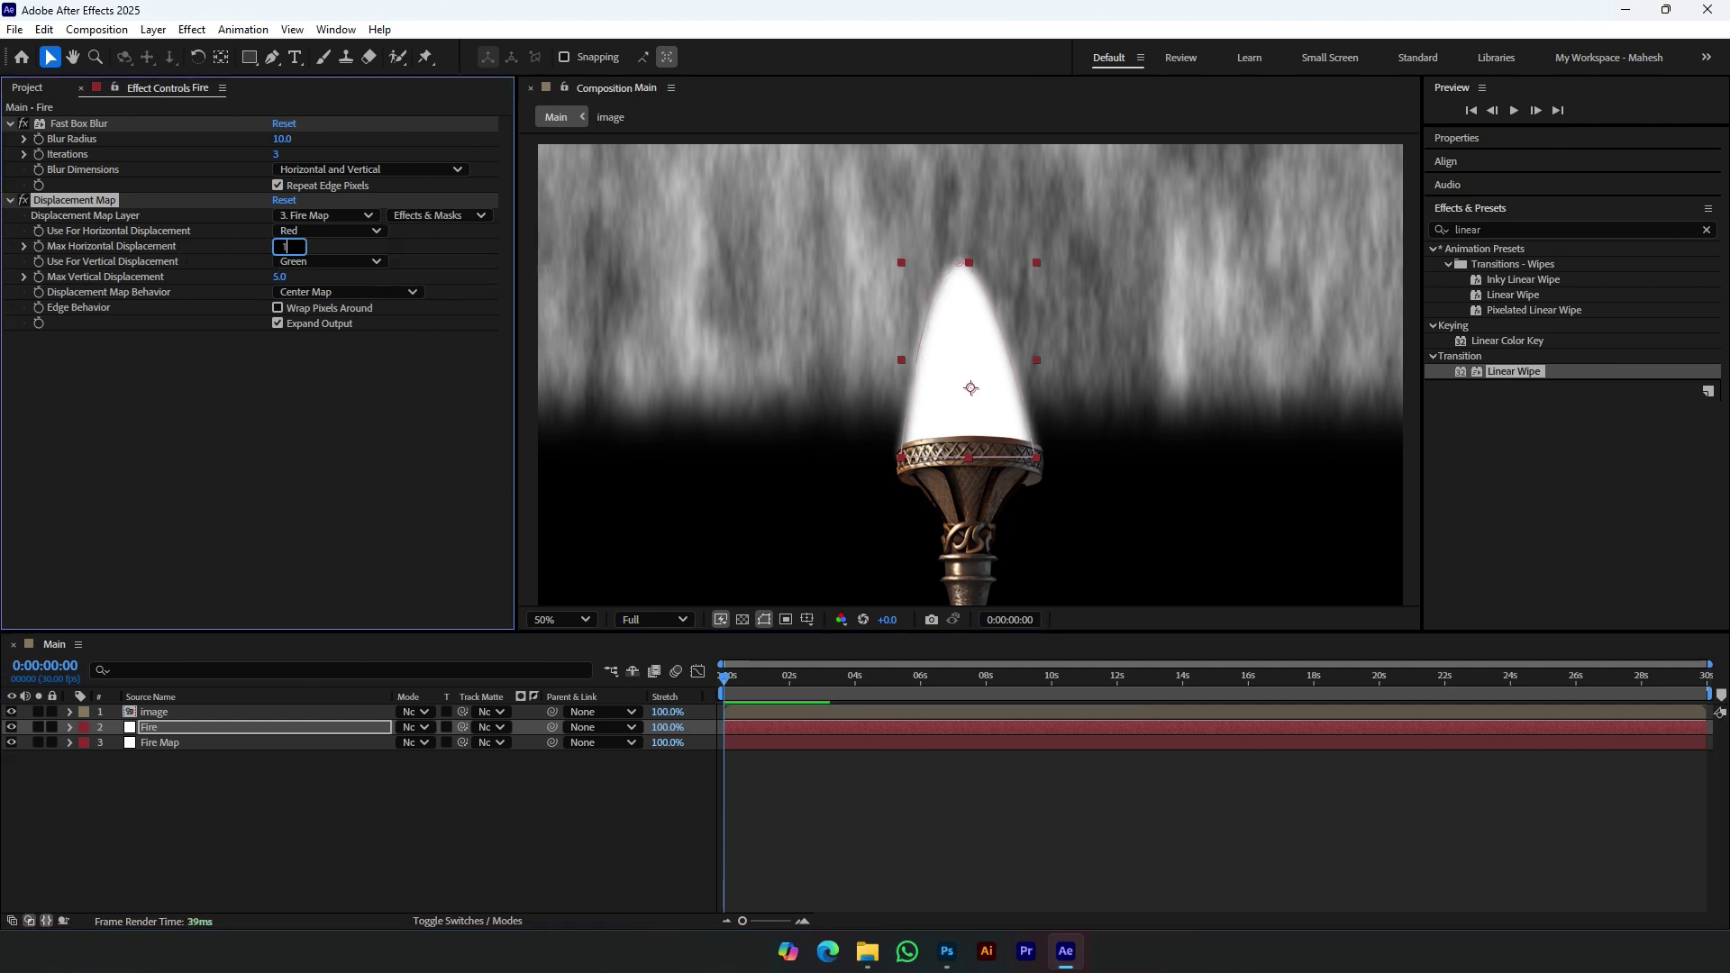
pyautogui.write('50')
pyautogui.press('Return')
pyautogui.click(304, 277)
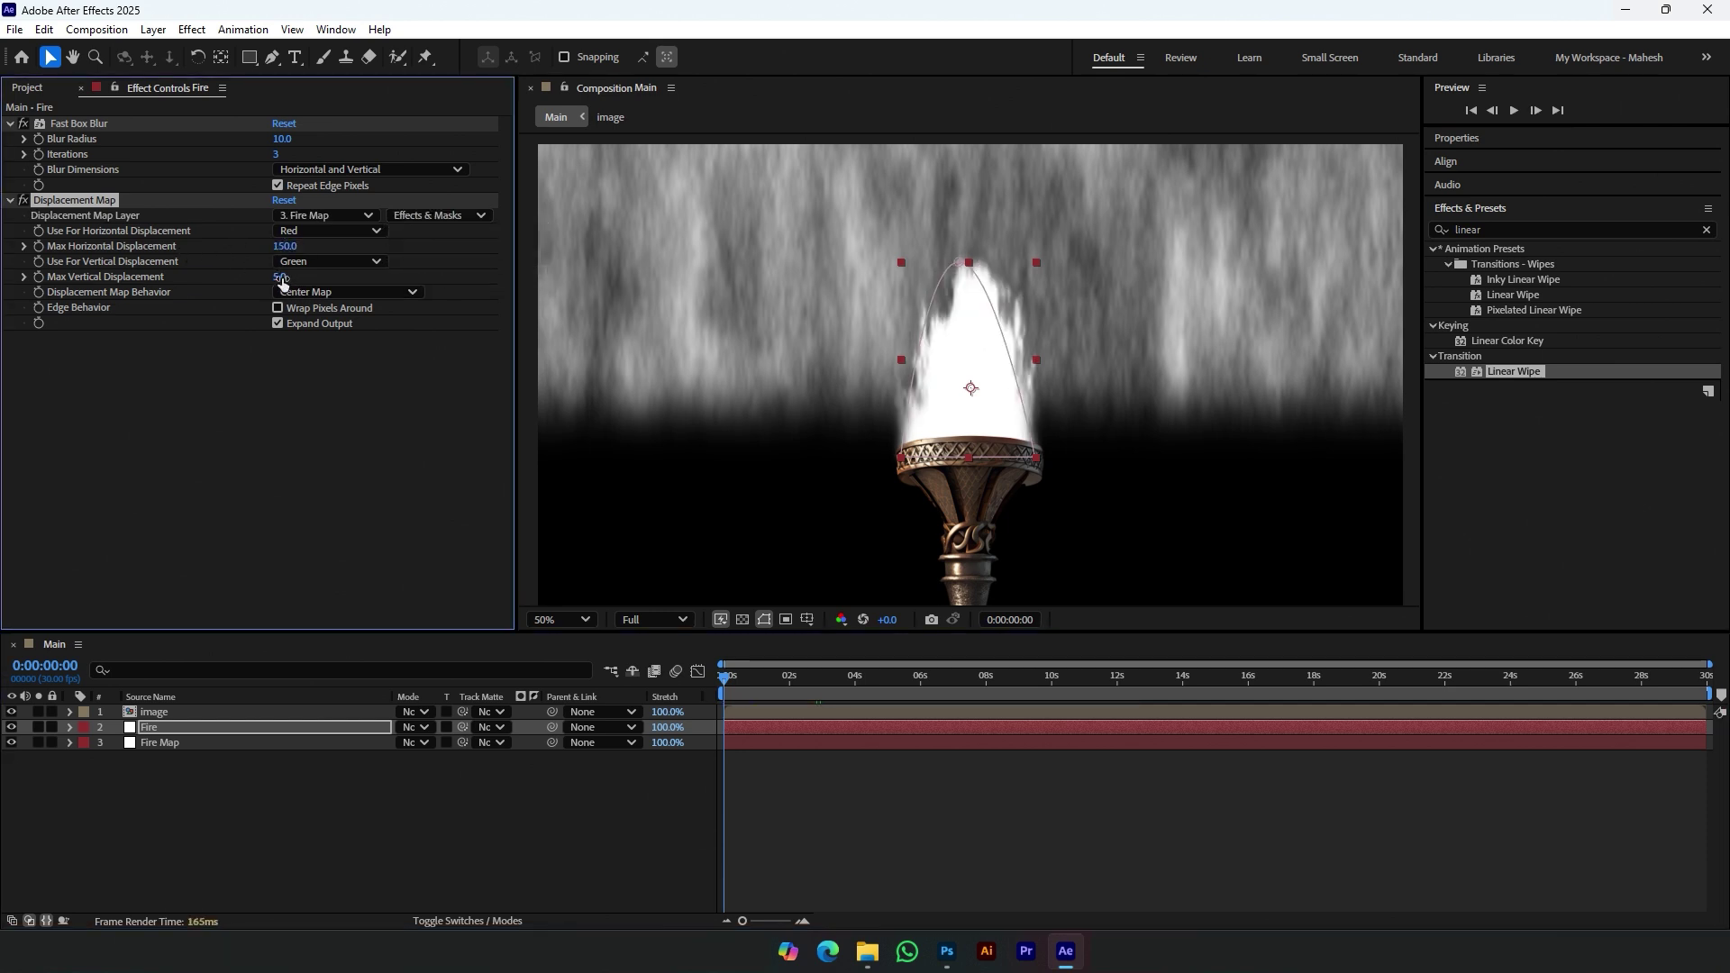
pyautogui.press('Return')
# Step: Preview the rippling flame and hide the Fire Map layer
pyautogui.press('space')
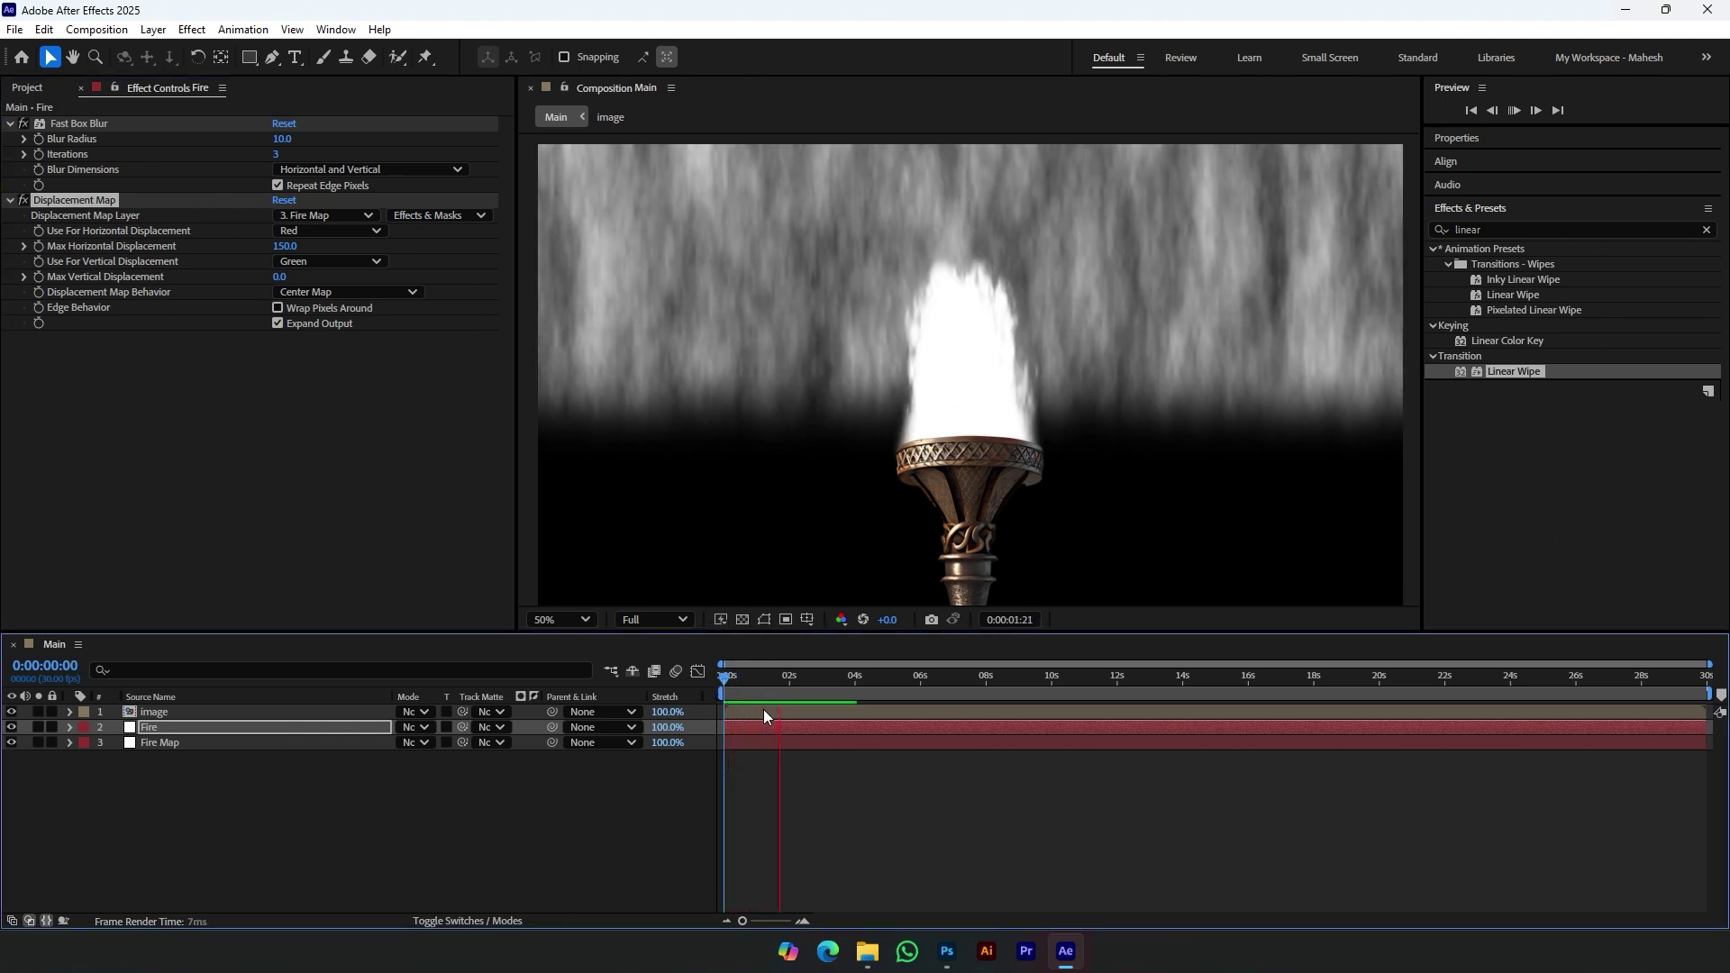
pyautogui.press('space')
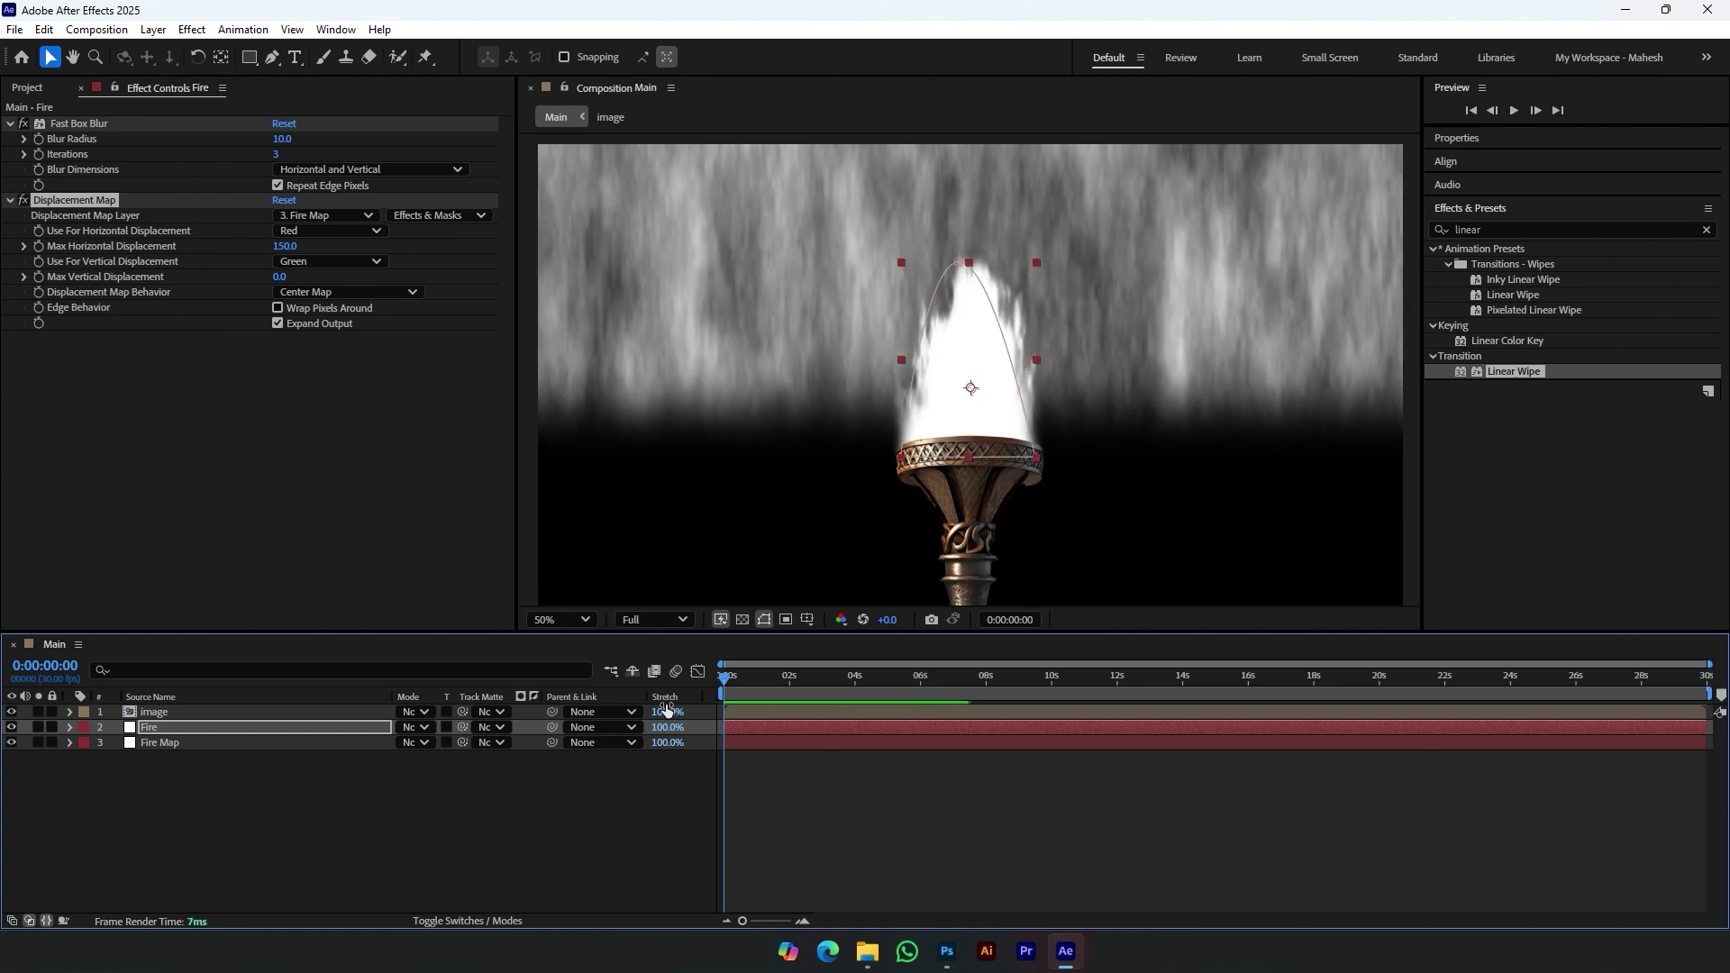
pyautogui.click(11, 741)
pyautogui.press('space')
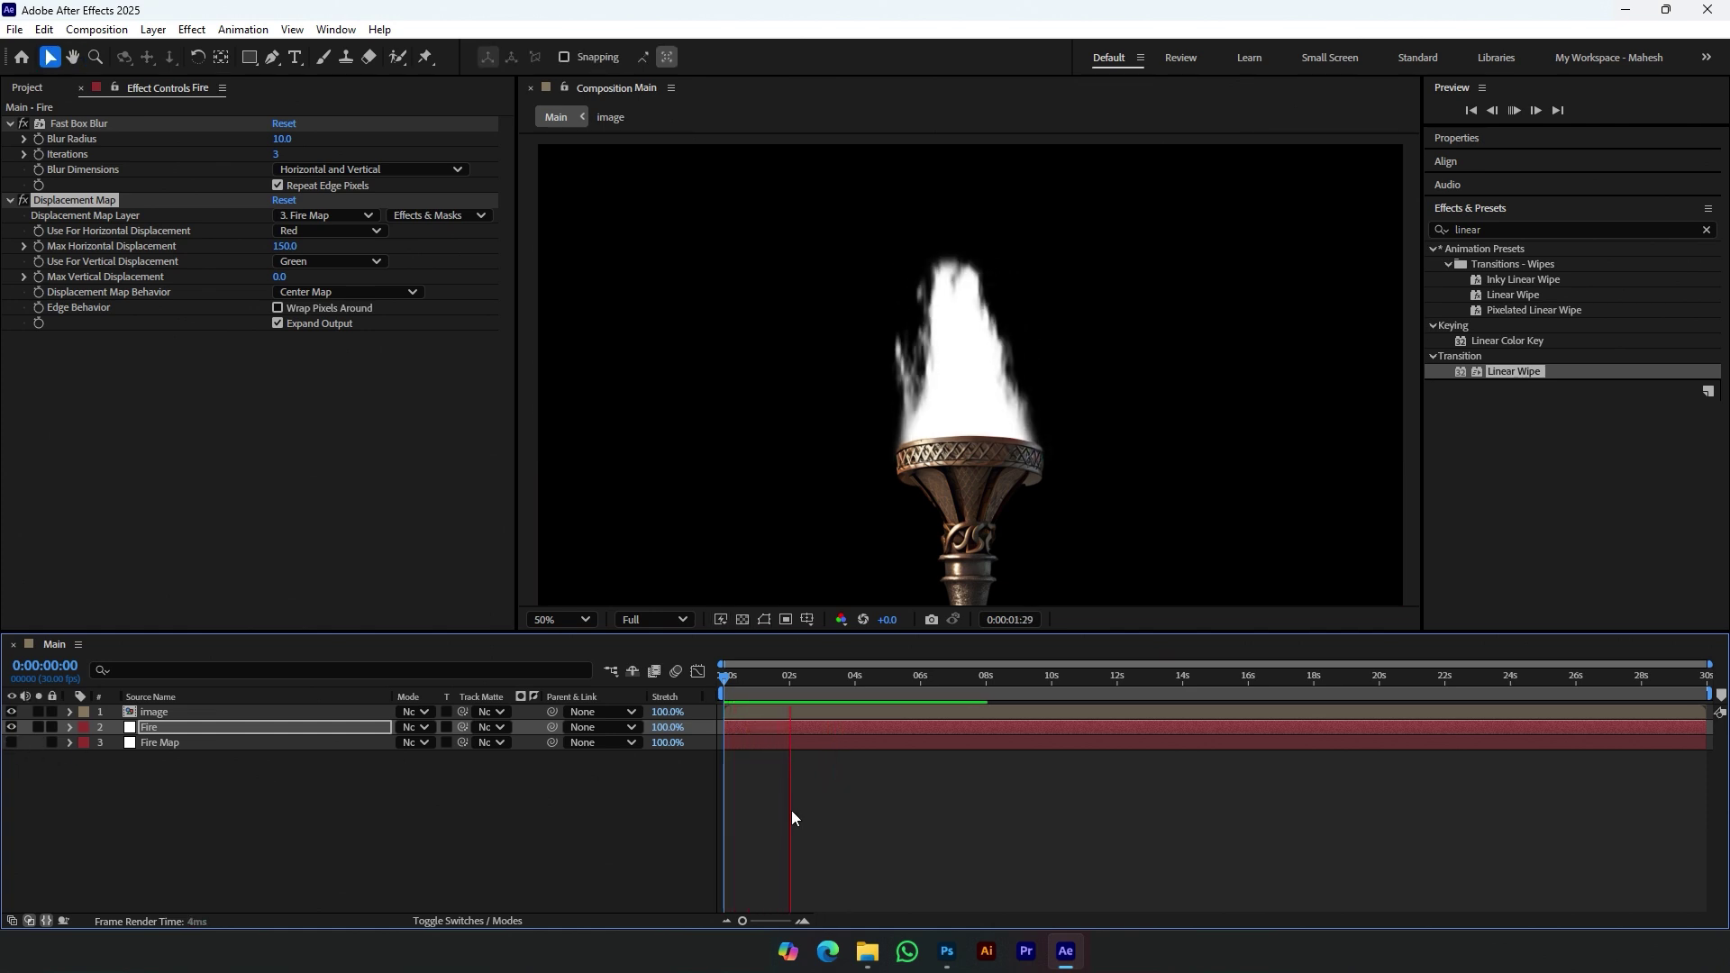
pyautogui.press('space')
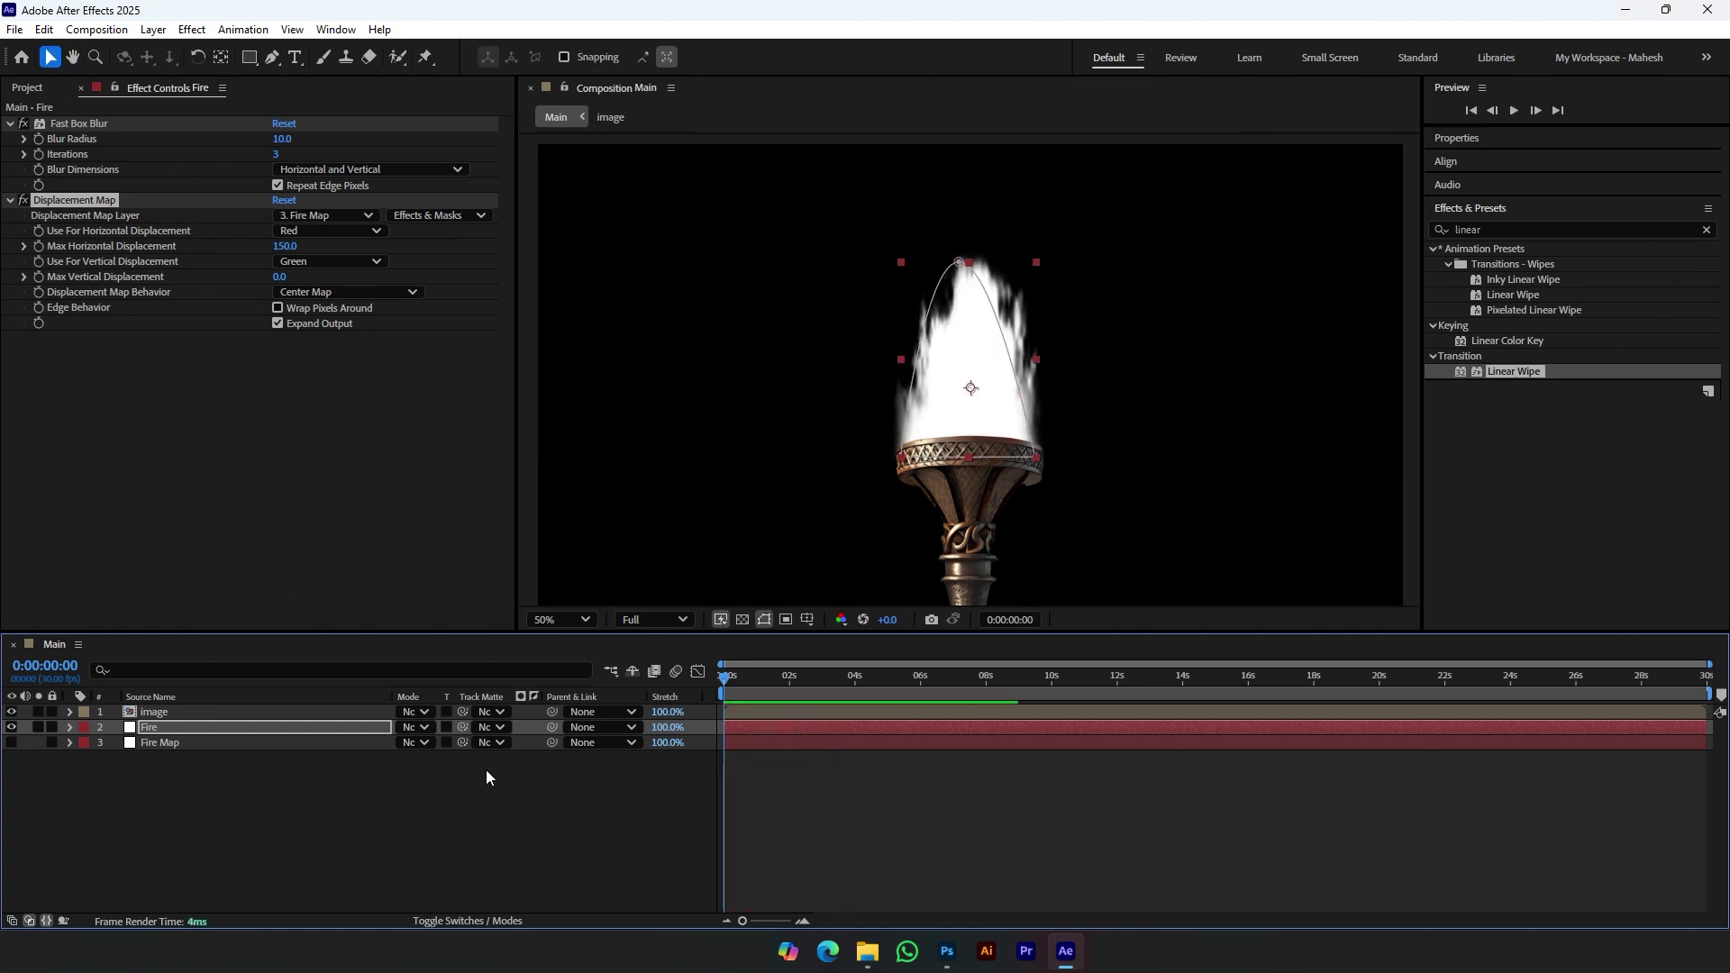
# Step: Copy Fire Map's Fractal Noise effect and paste it onto the Fire layer
pyautogui.click(216, 743)
pyautogui.click(93, 124)
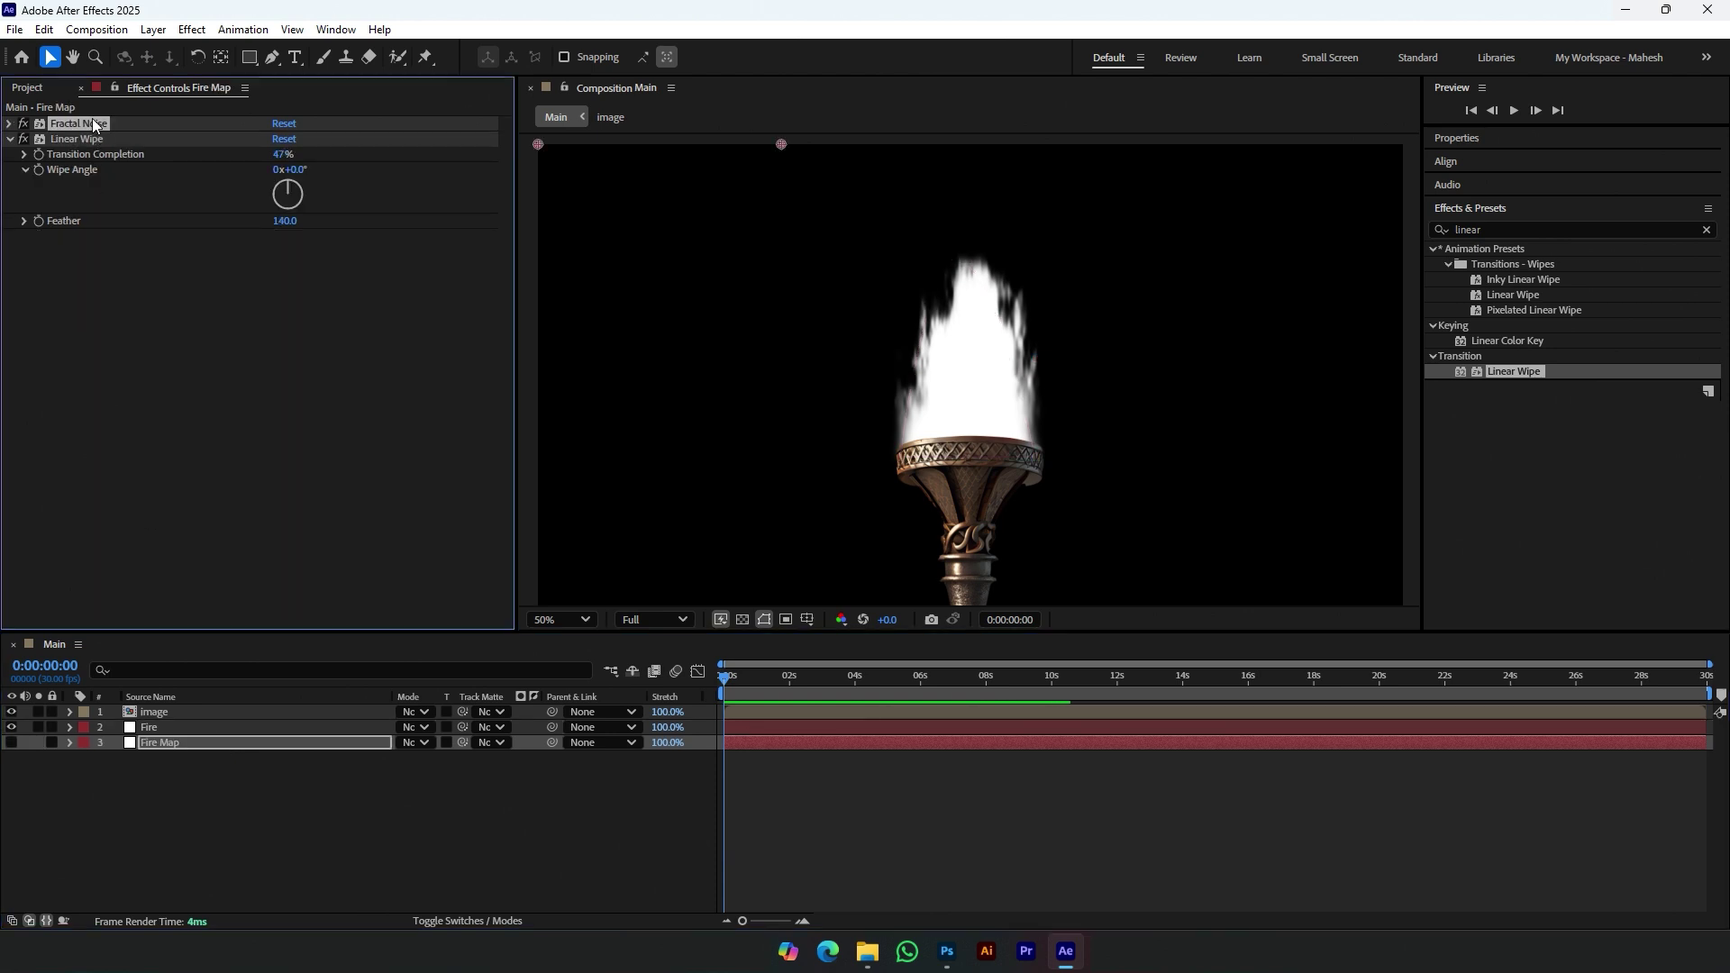
pyautogui.rightClick(93, 124)
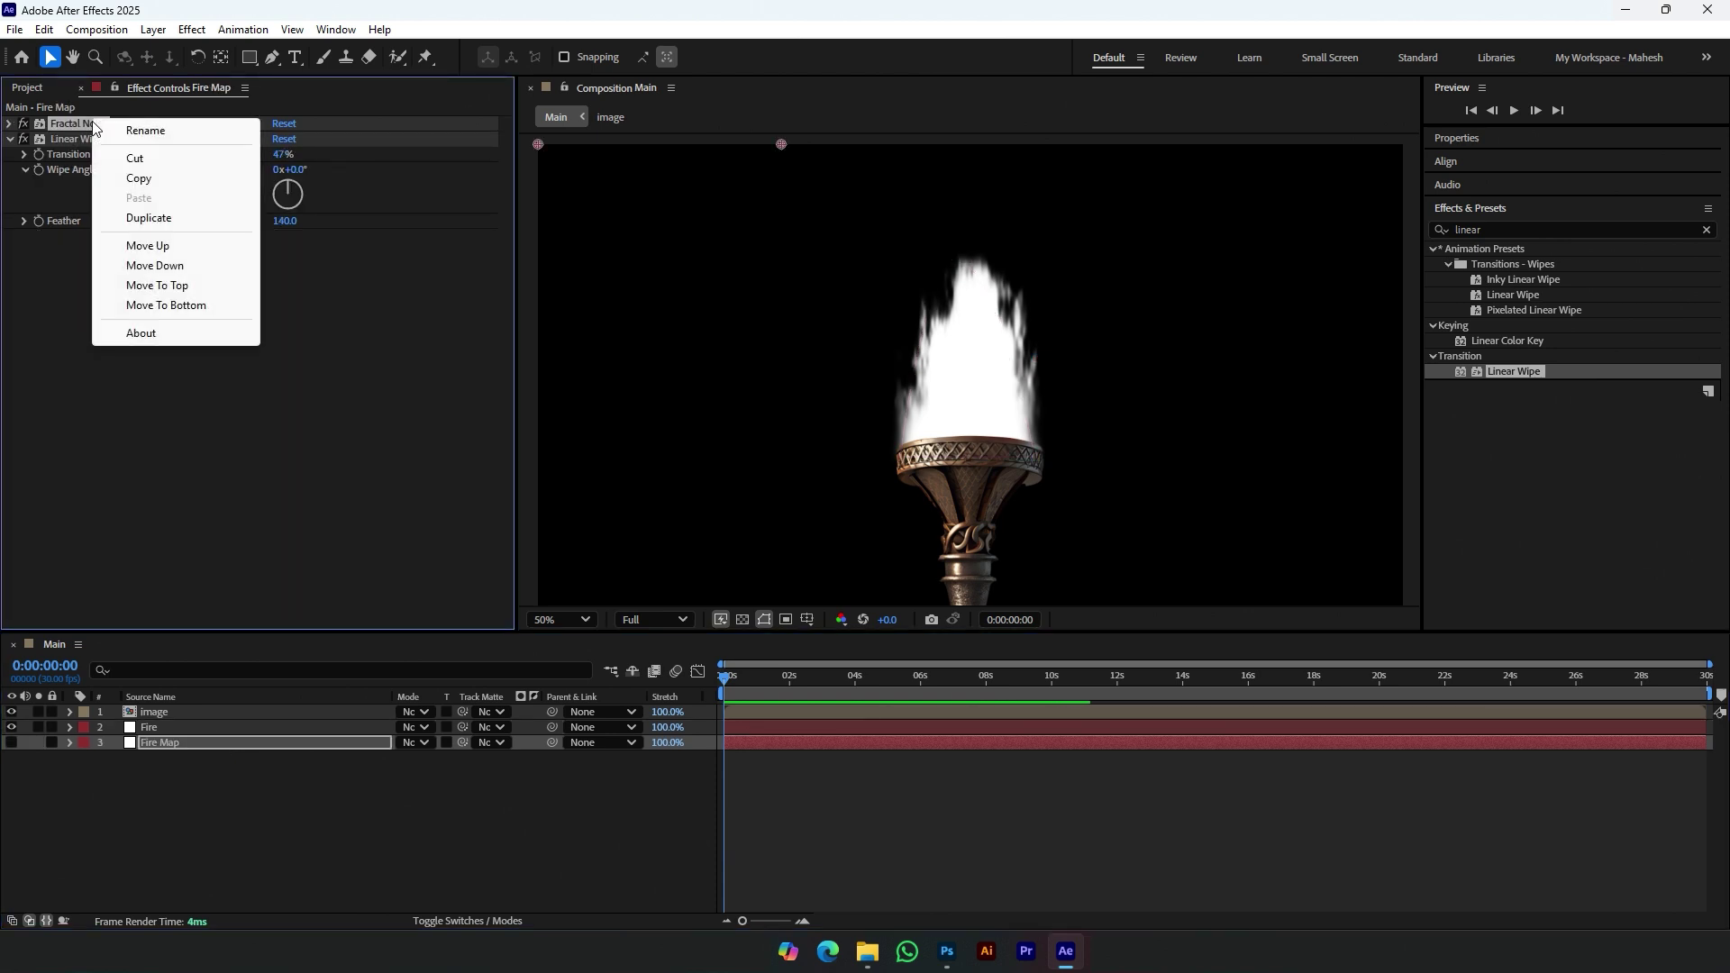
pyautogui.click(134, 185)
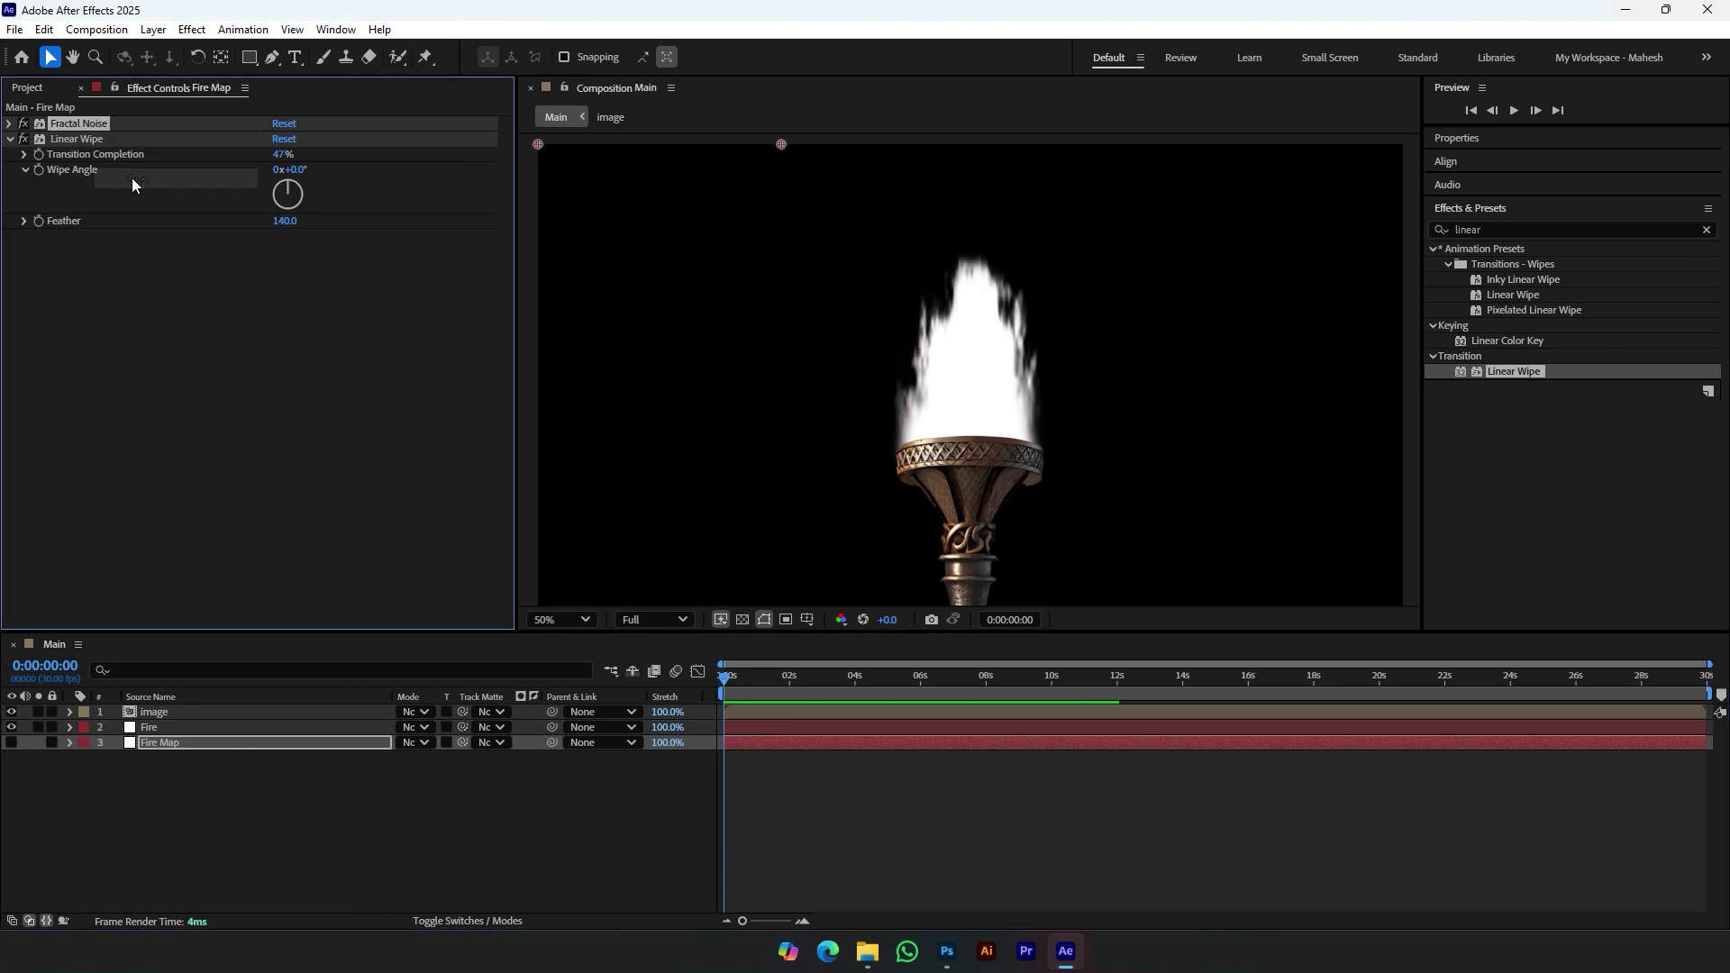
pyautogui.click(288, 726)
pyautogui.hotkey('ctrl', 'v')
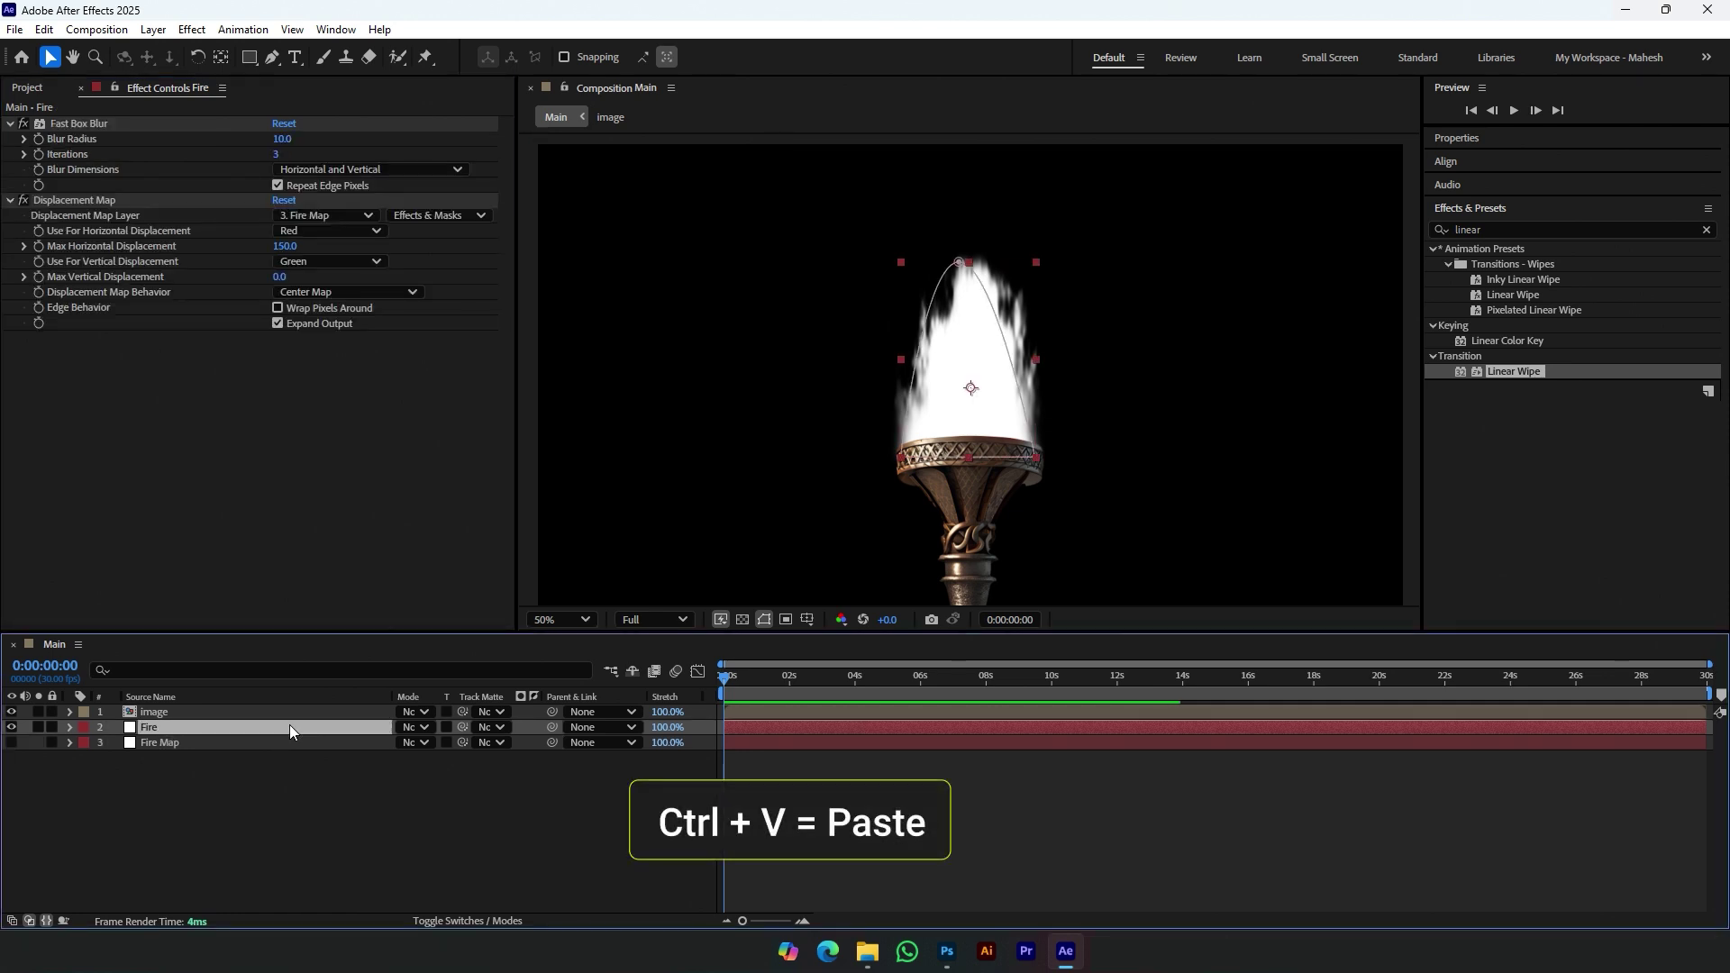
pyautogui.hotkey('ctrl', 'v')
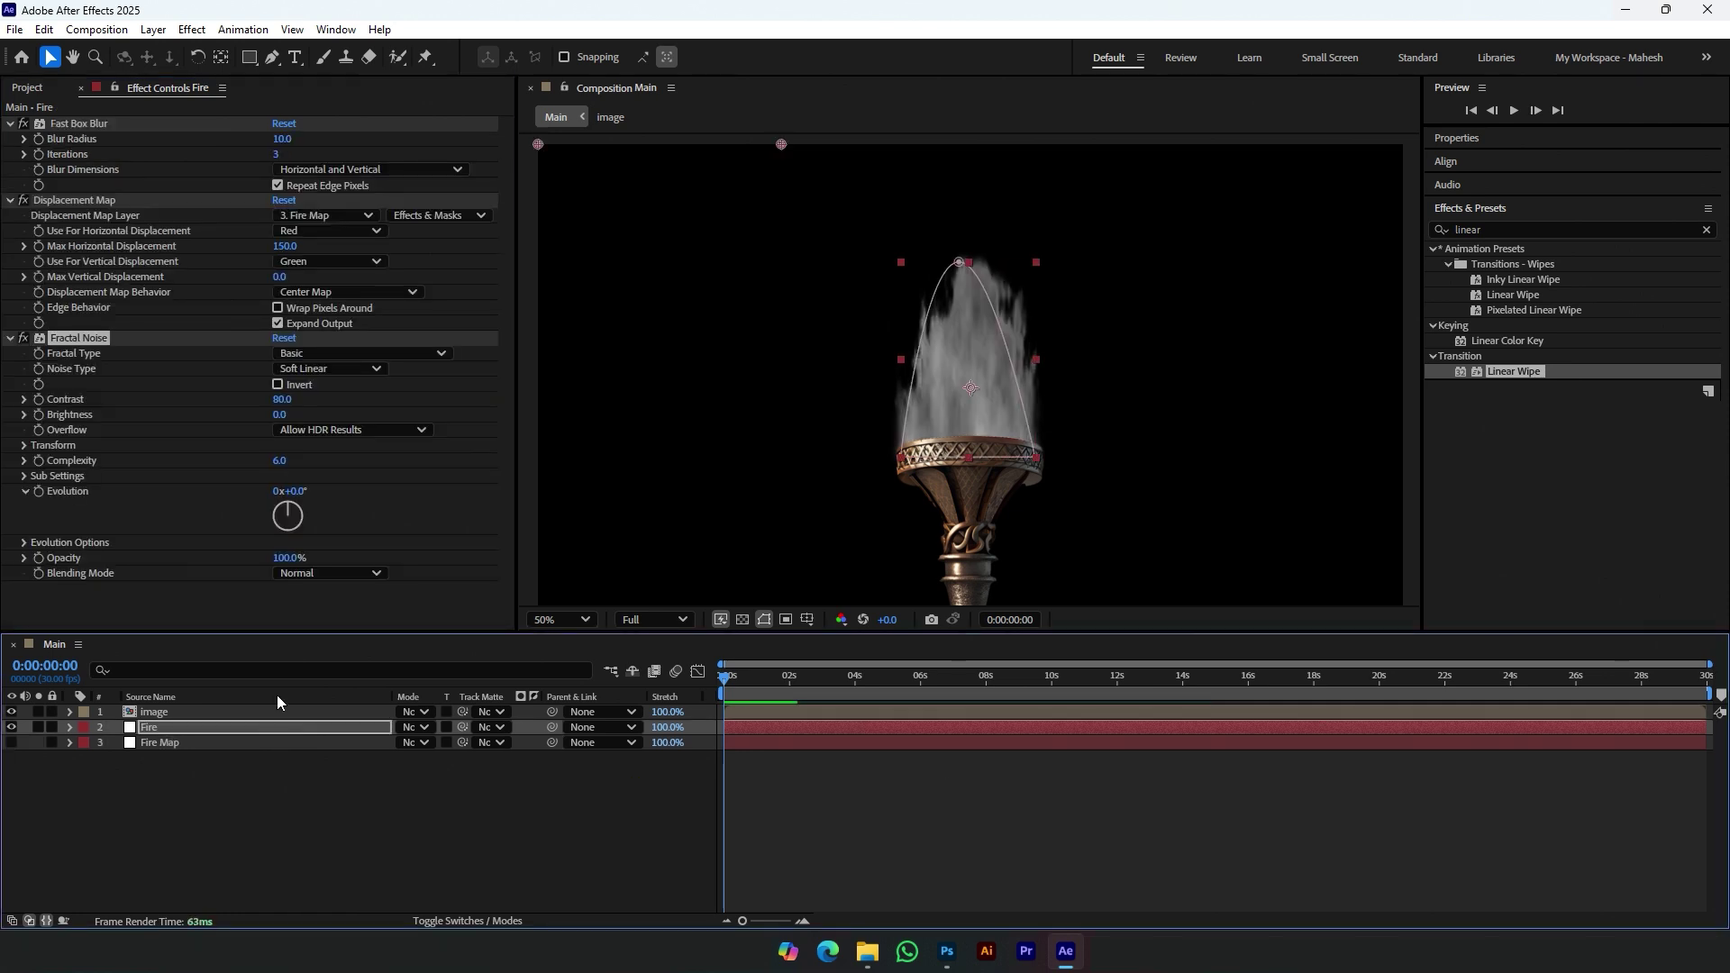
# Step: Set the pasted Fractal Noise Brightness to -10 and clear the effects search
pyautogui.click(280, 416)
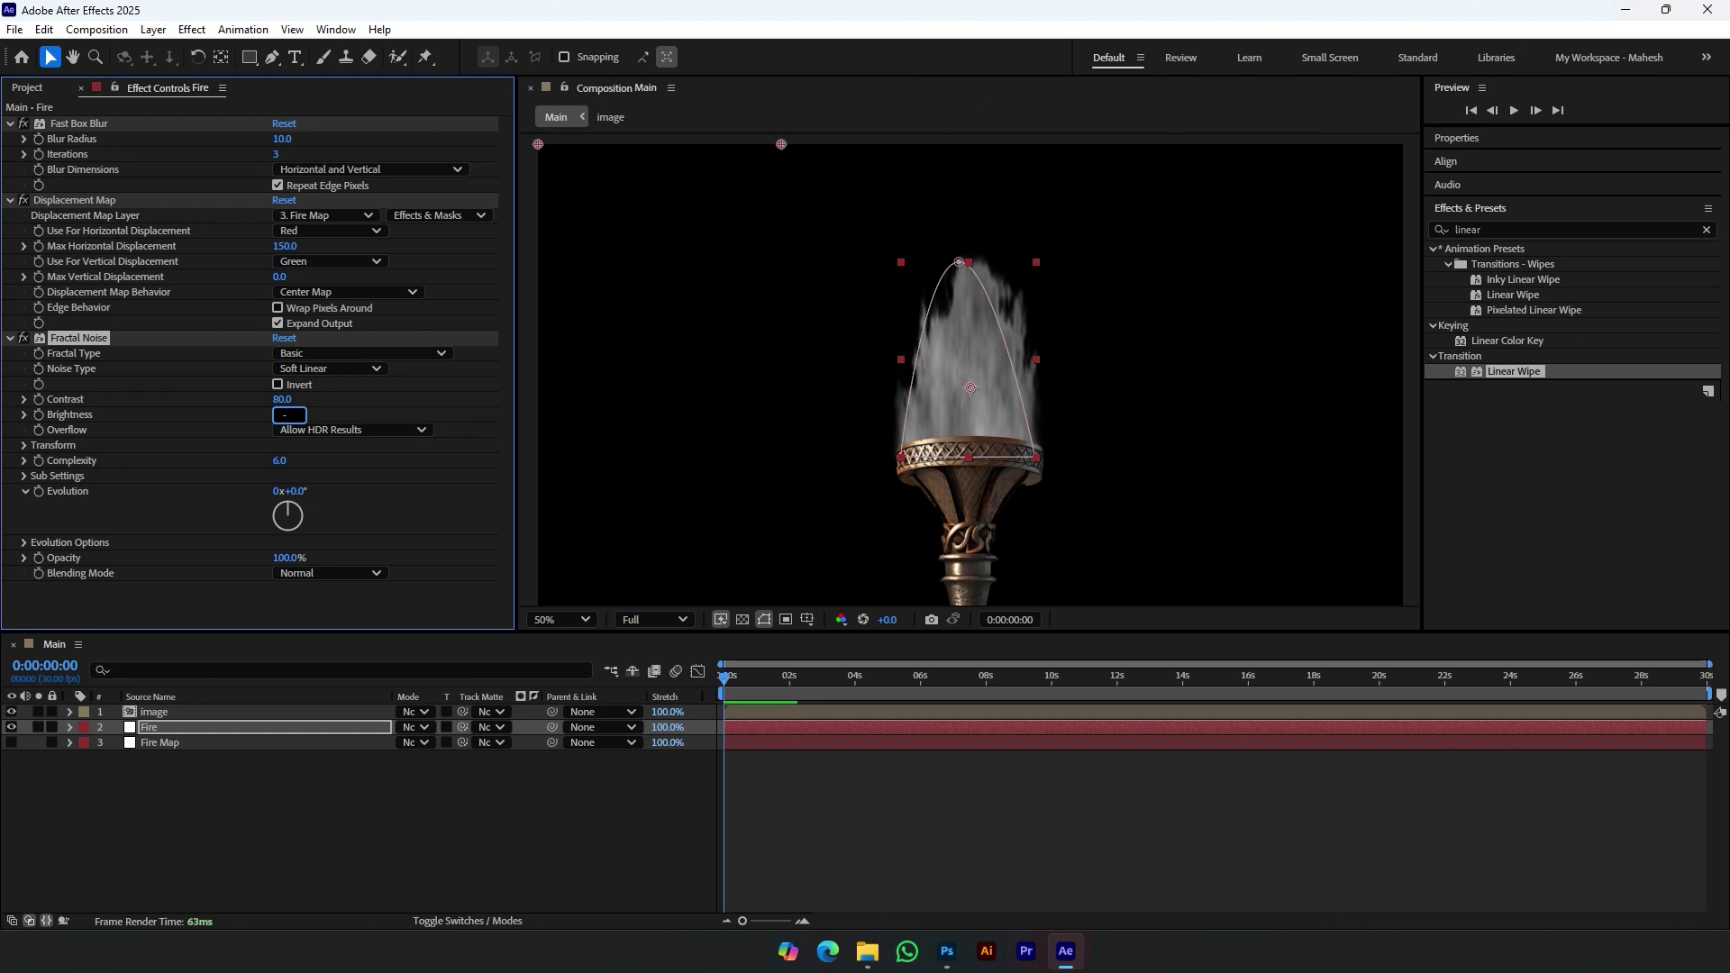
pyautogui.write('-10')
pyautogui.press('Return')
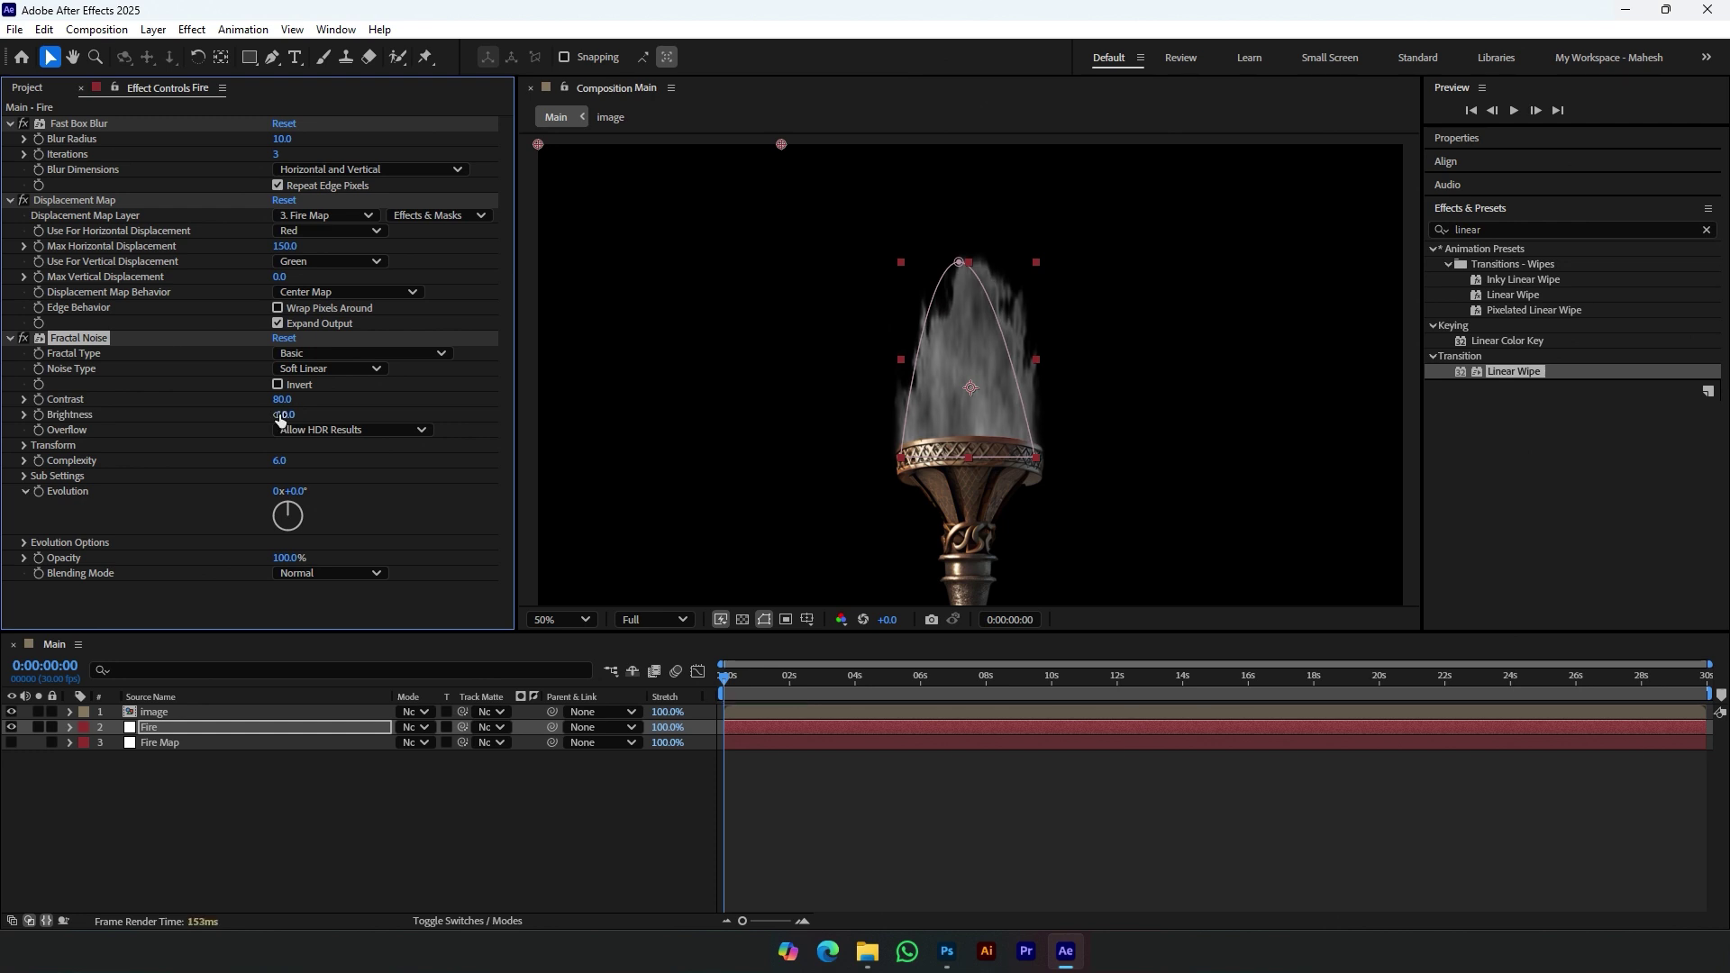
pyautogui.doubleClick(1620, 228)
pyautogui.press('BackSpace')
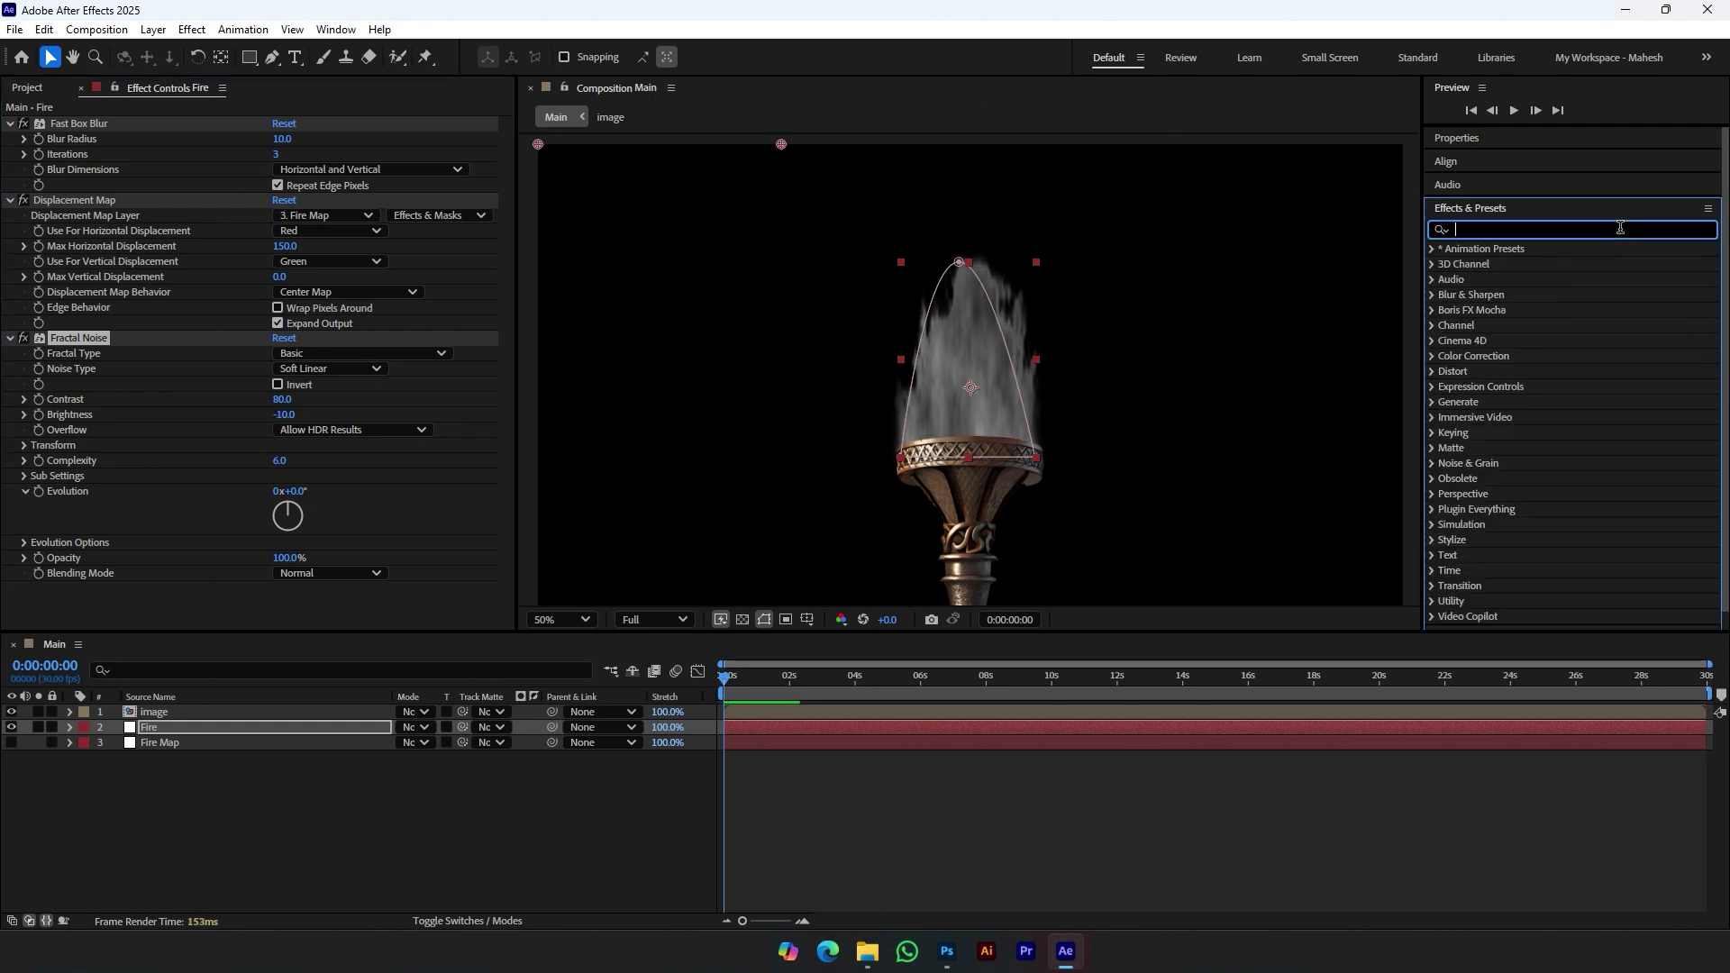
# Step: Find Turbulent Displace by searching 'turb' and apply it to the Fire layer
pyautogui.write('turb')
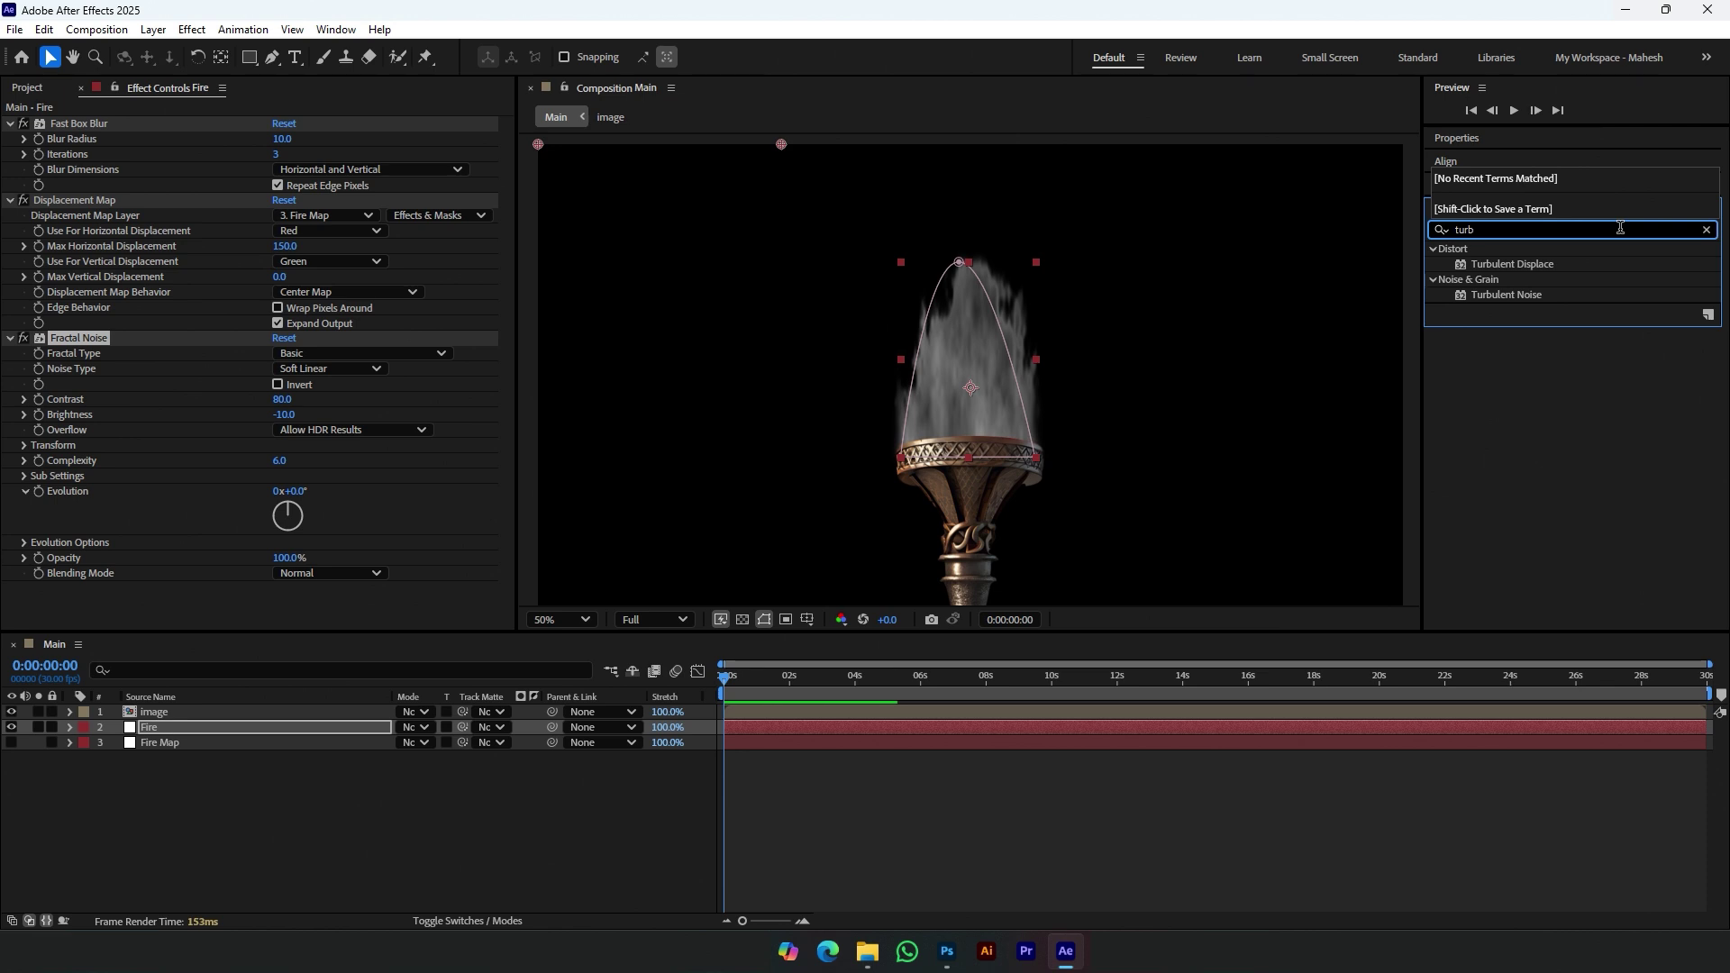
pyautogui.click(1543, 263)
pyautogui.moveTo(192, 710); pyautogui.dragTo(185, 724)
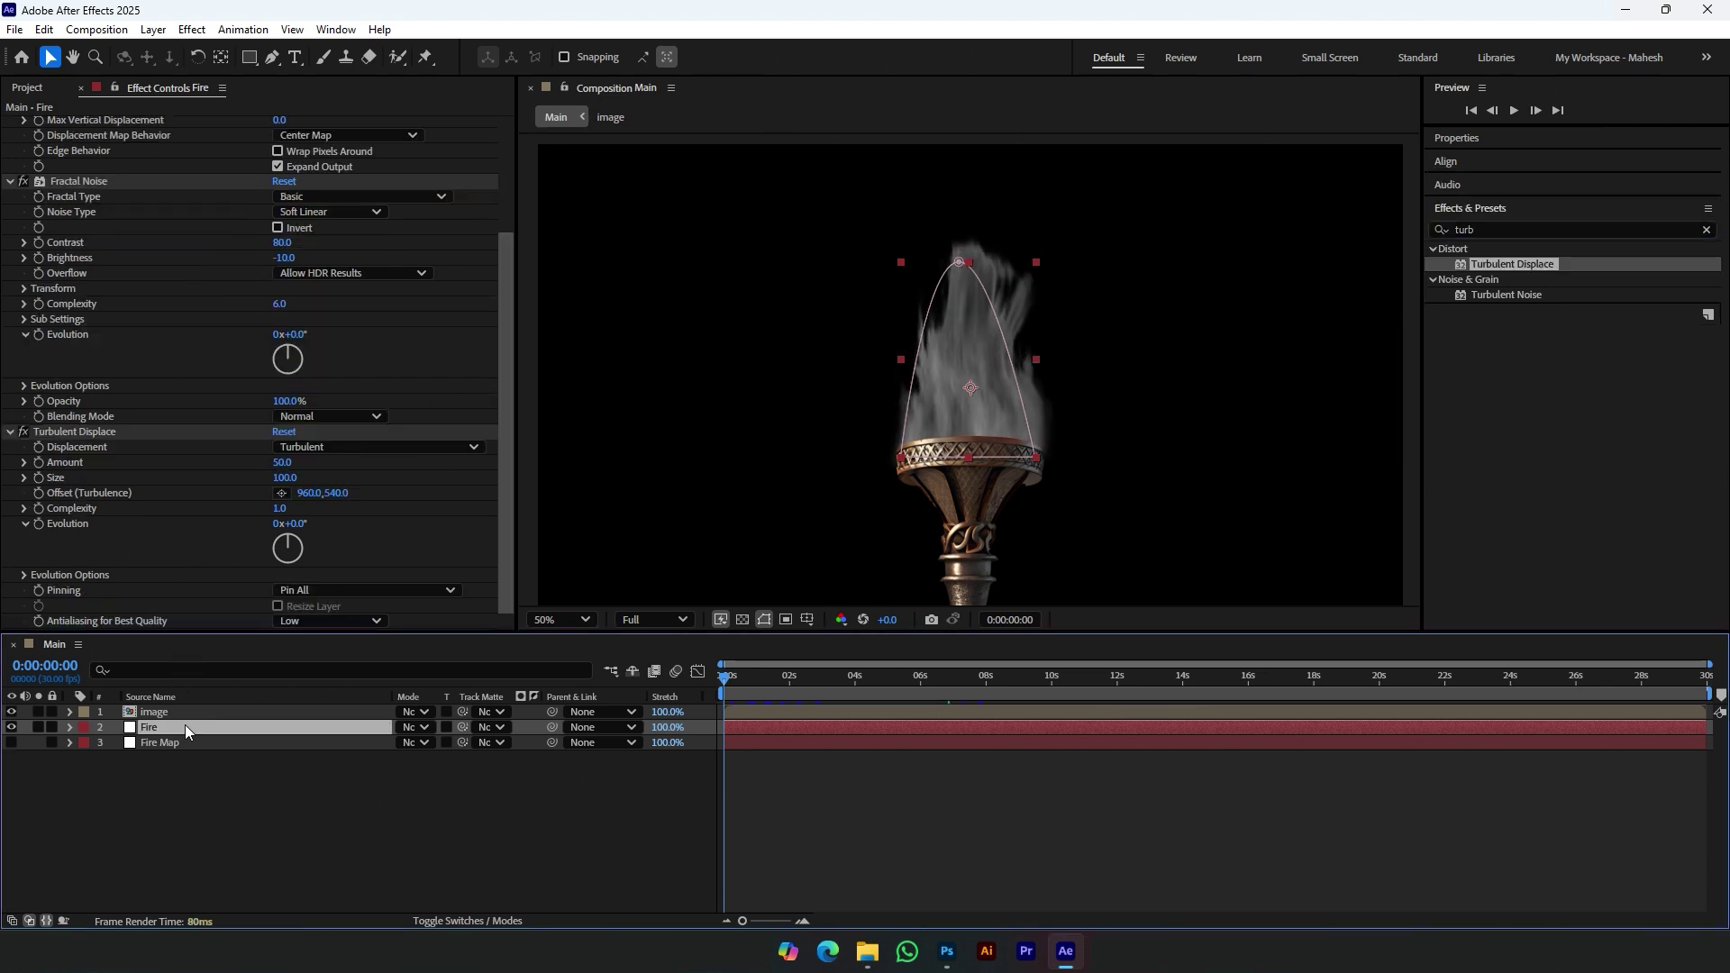
# Step: Set Turbulent Displace Amount to 30 and Size to 50, then preview the flame
pyautogui.click(283, 461)
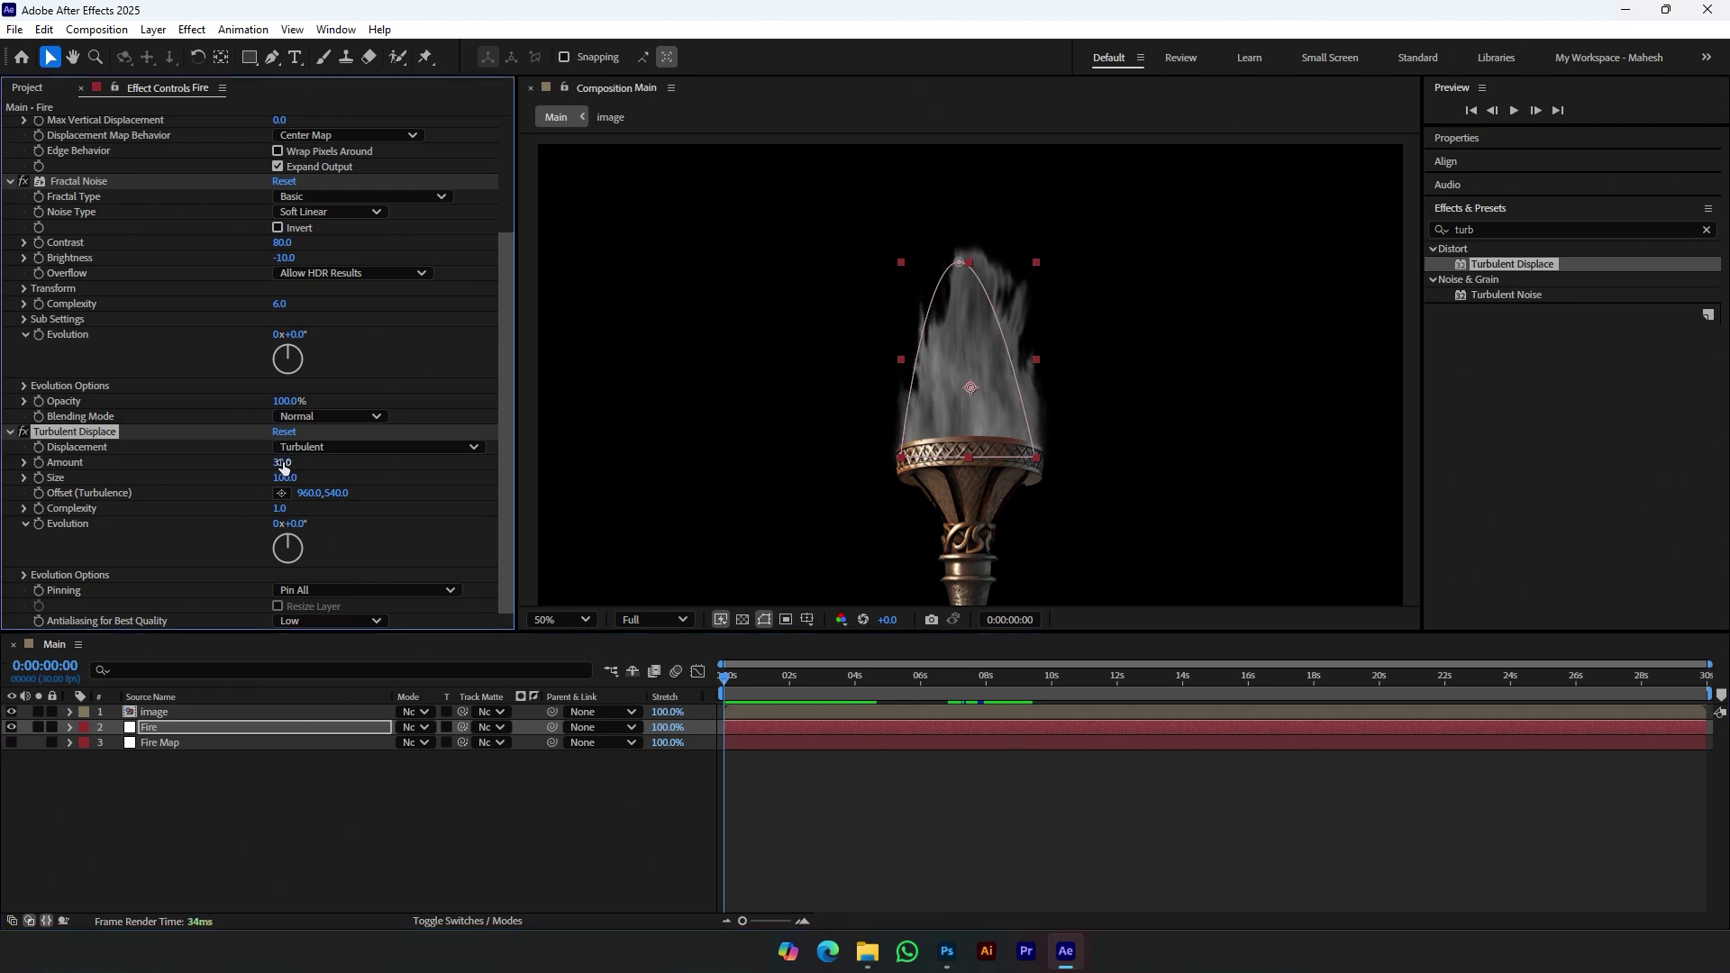
pyautogui.press('Tab')
pyautogui.write('5')
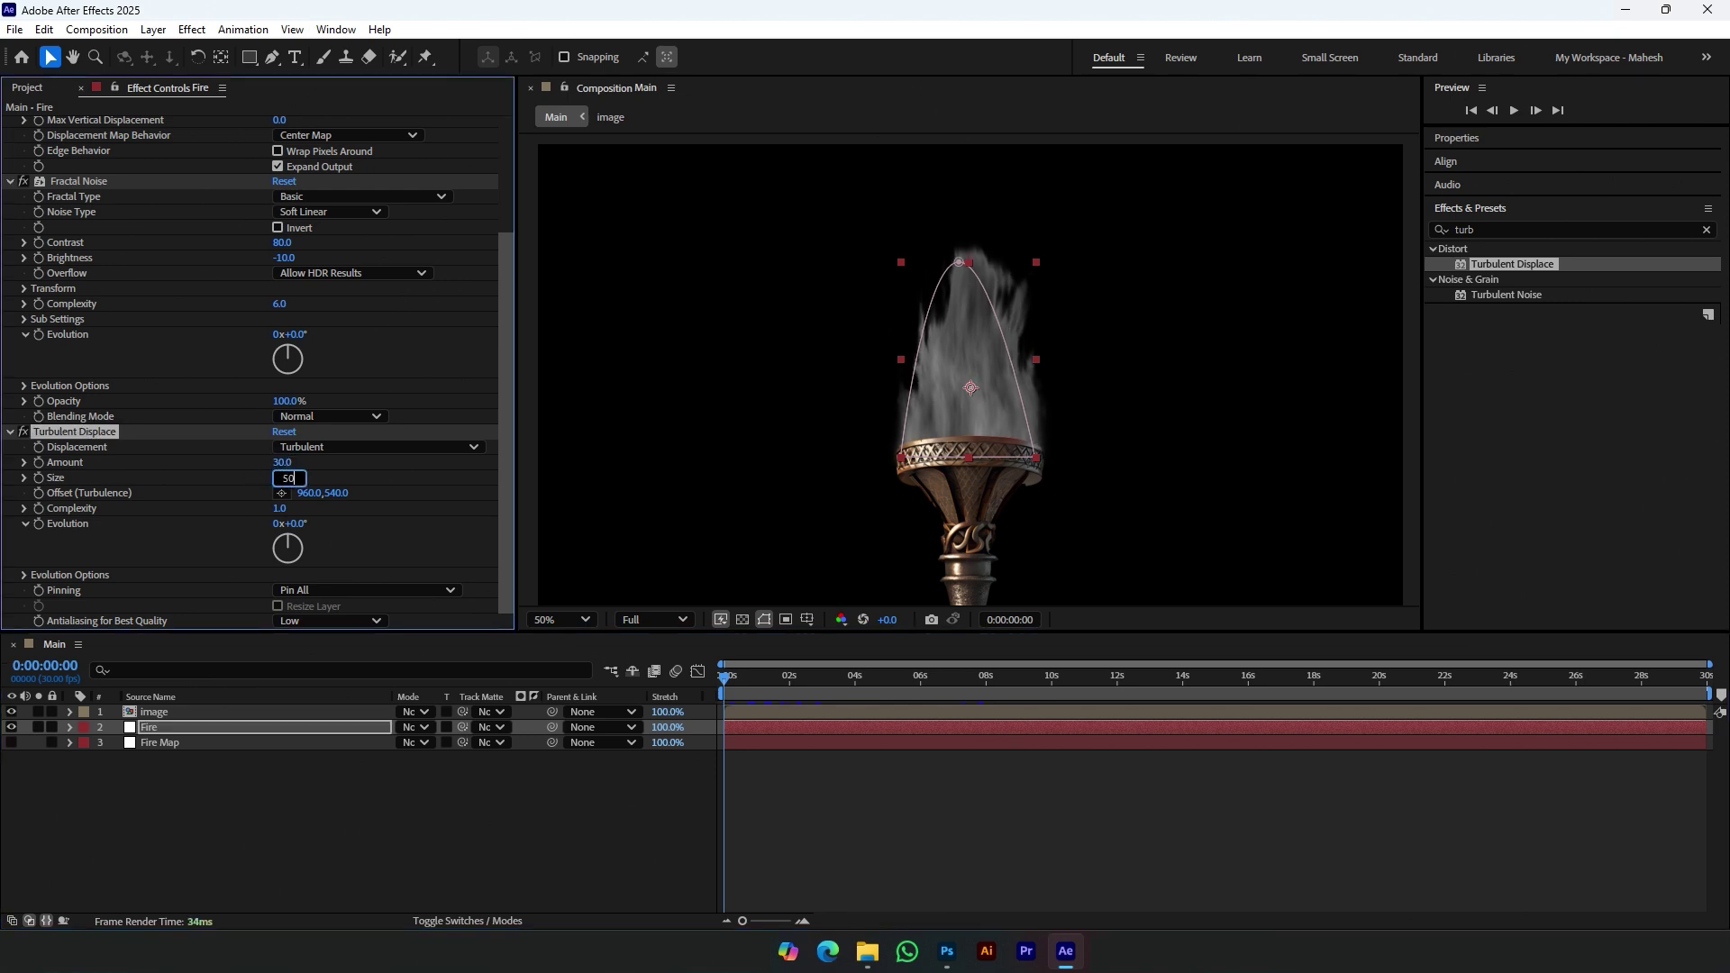
pyautogui.write('0')
pyautogui.click(858, 782)
pyautogui.press('space')
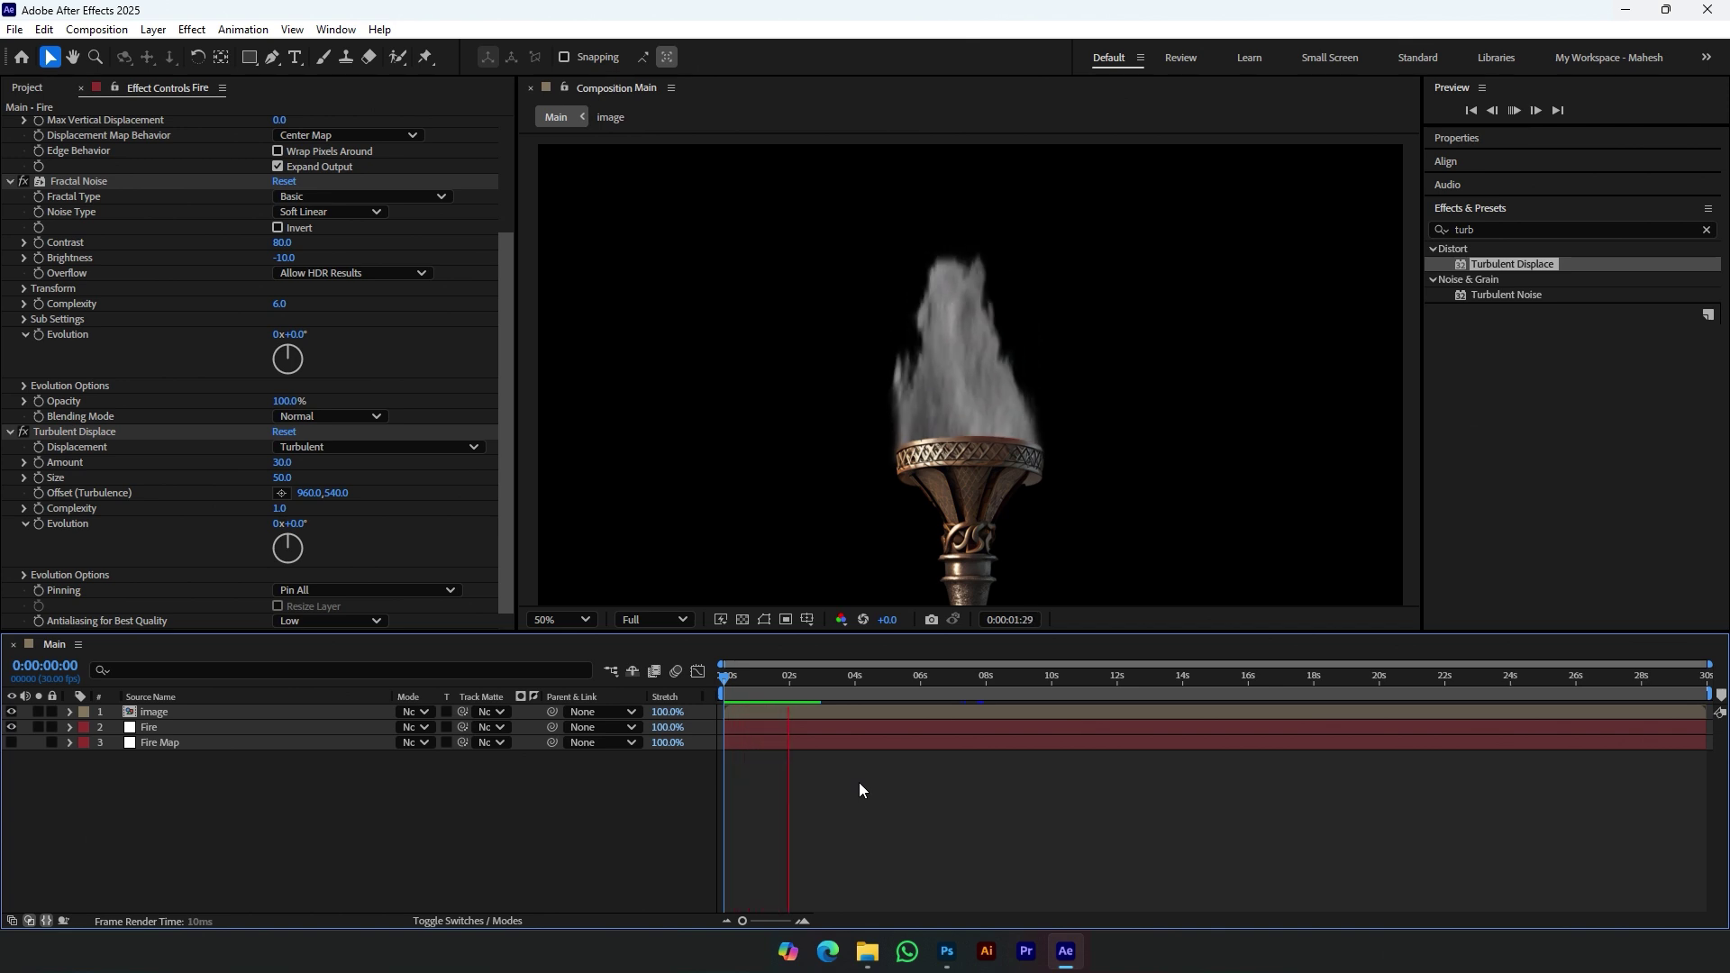
pyautogui.moveTo(824, 679); pyautogui.dragTo(724, 679)
pyautogui.click(1705, 230)
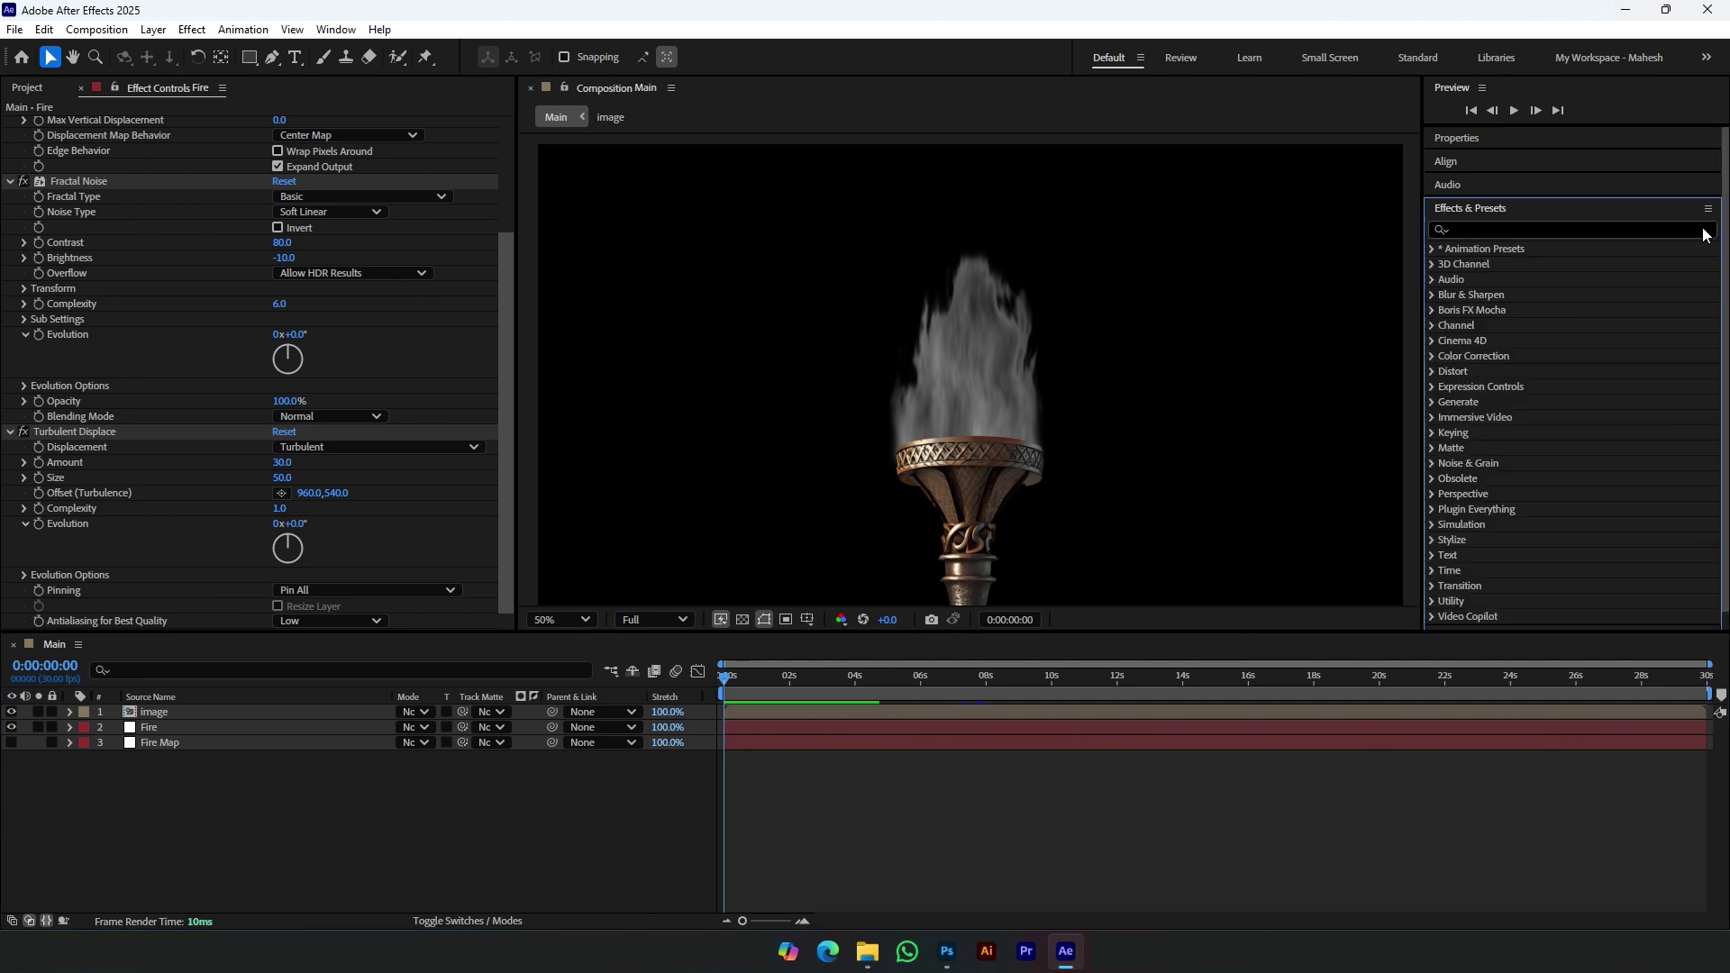
# Step: Apply VC Color Vibrance to Fire and set its tint colour to orange FFA800
pyautogui.click(1614, 226)
pyautogui.write('vc')
pyautogui.moveTo(1538, 267); pyautogui.dragTo(270, 728)
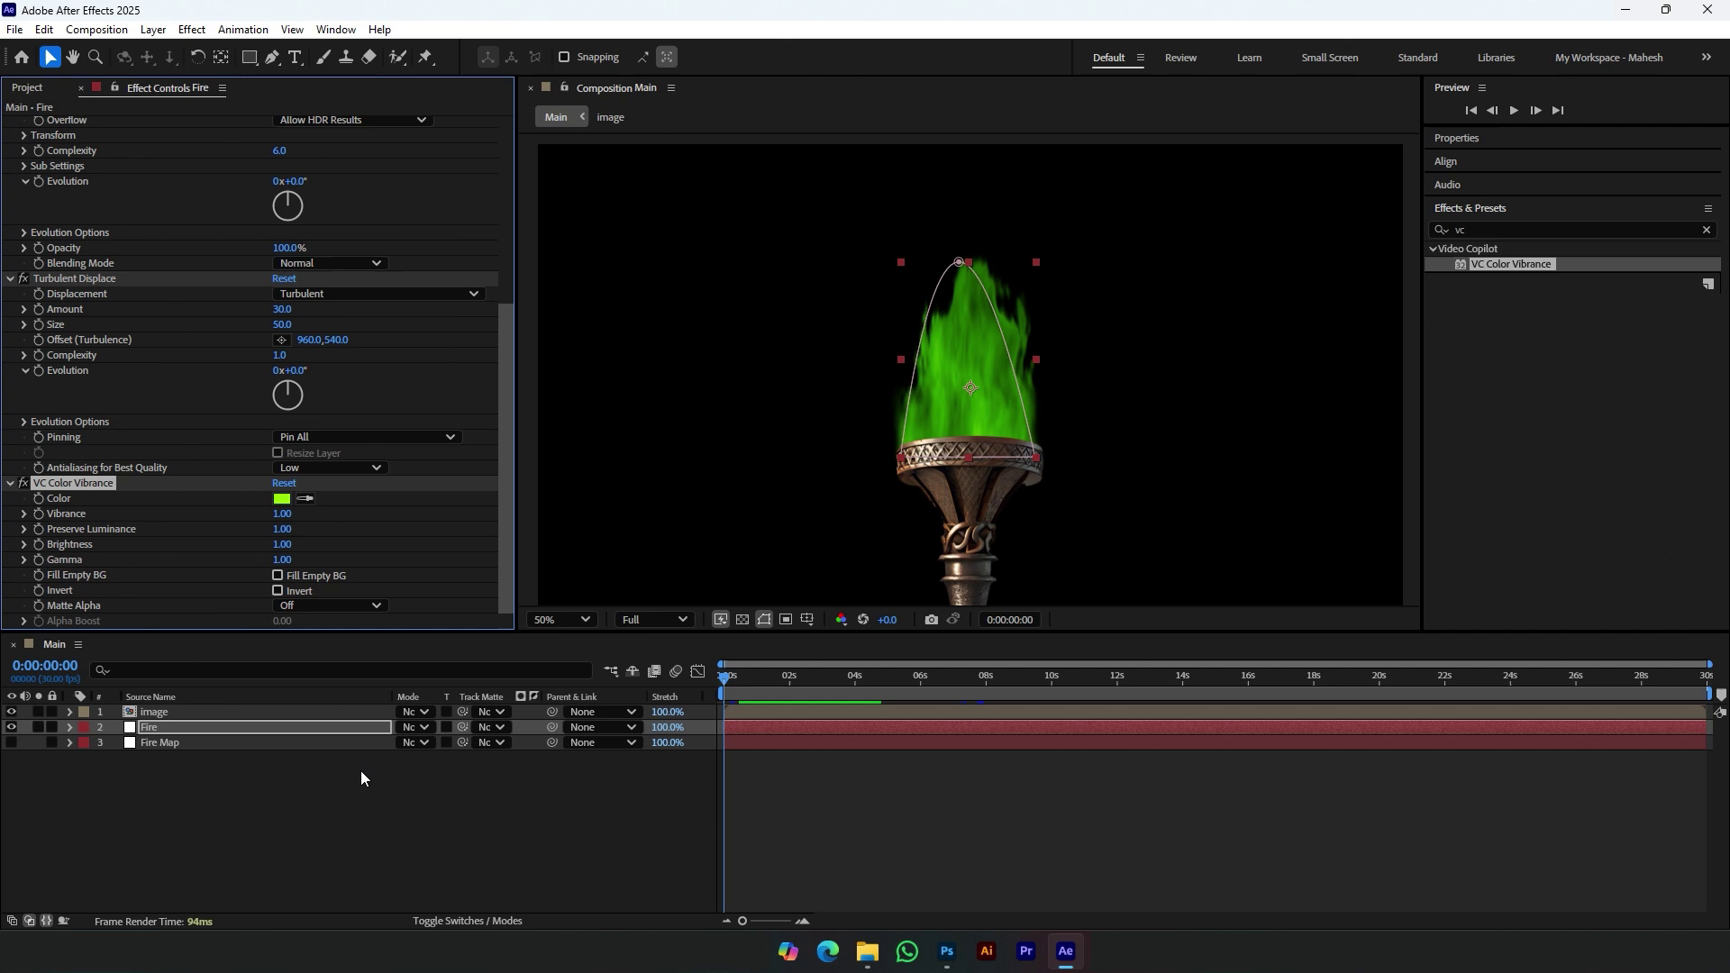
pyautogui.click(282, 499)
pyautogui.moveTo(979, 340); pyautogui.dragTo(1439, 342)
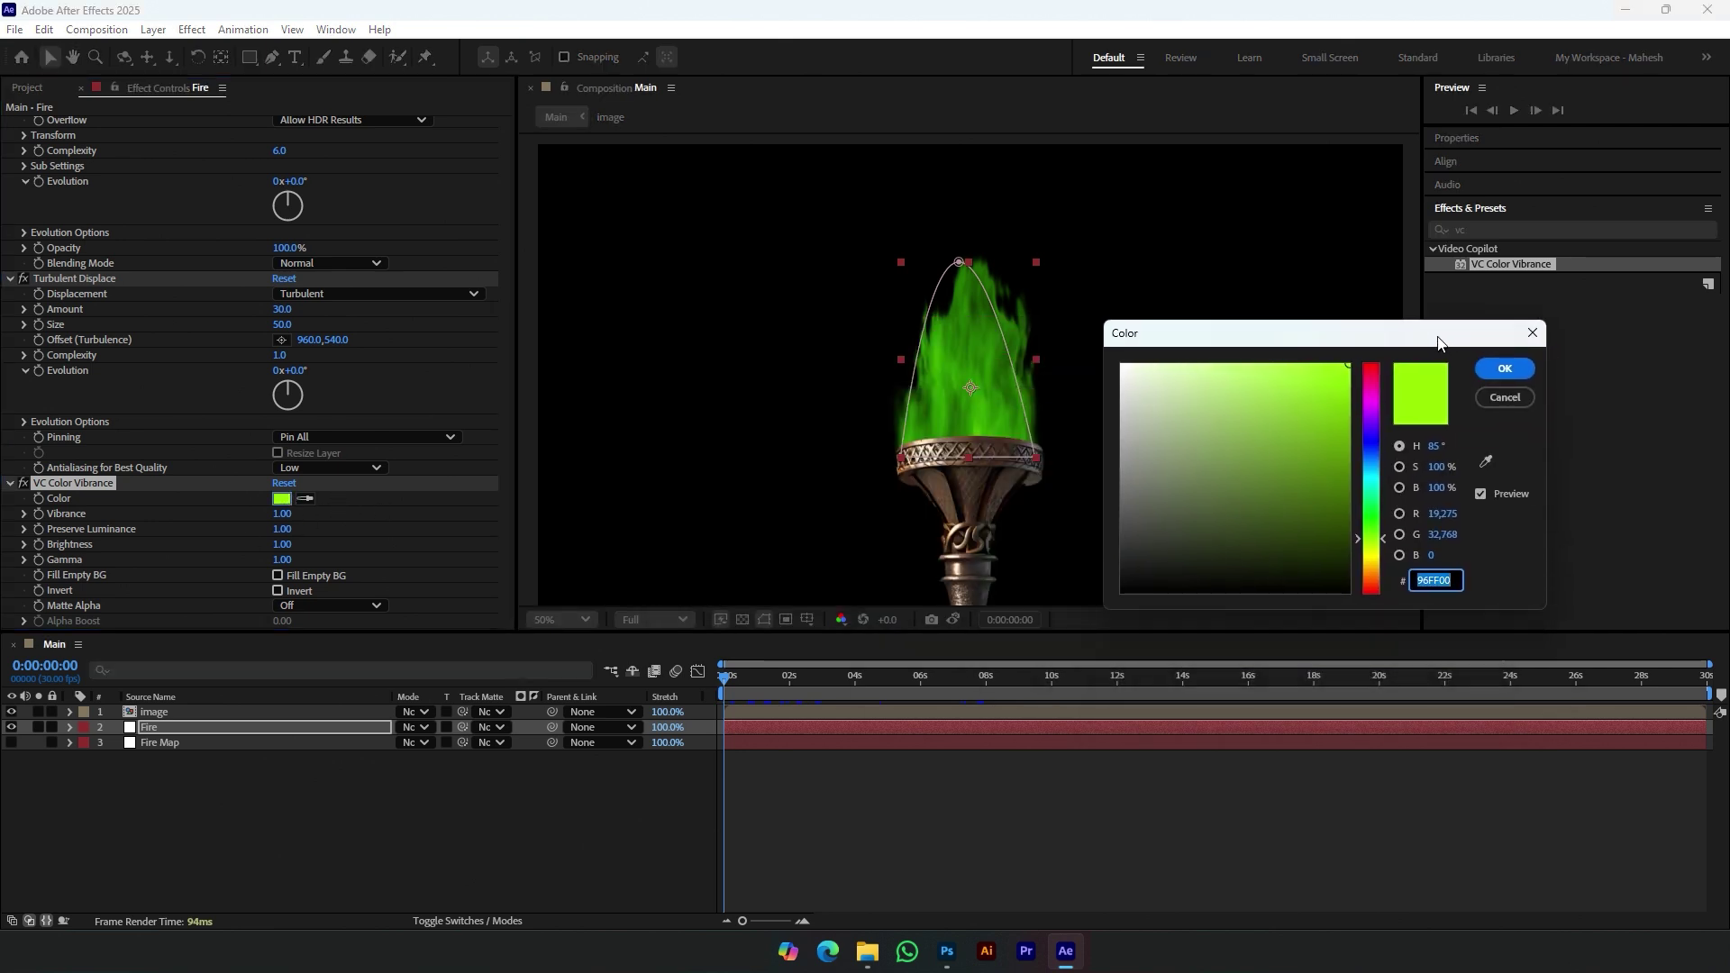
pyautogui.click(1382, 560)
pyautogui.moveTo(1382, 561); pyautogui.dragTo(1382, 566)
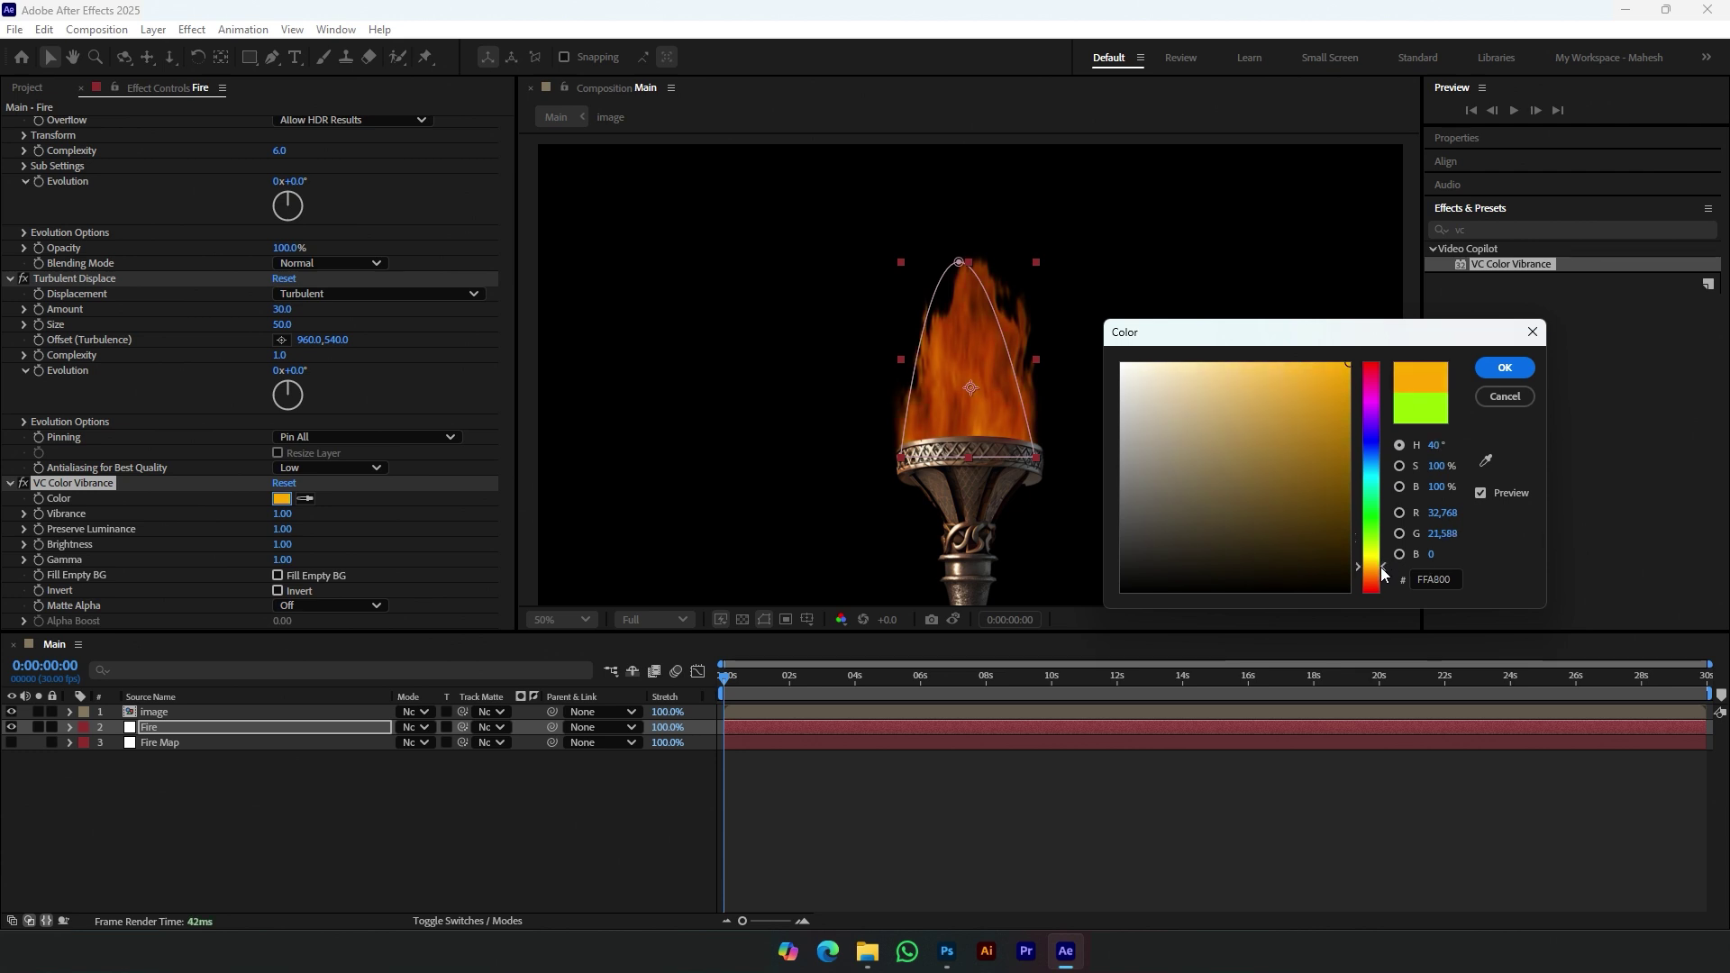
pyautogui.click(1499, 371)
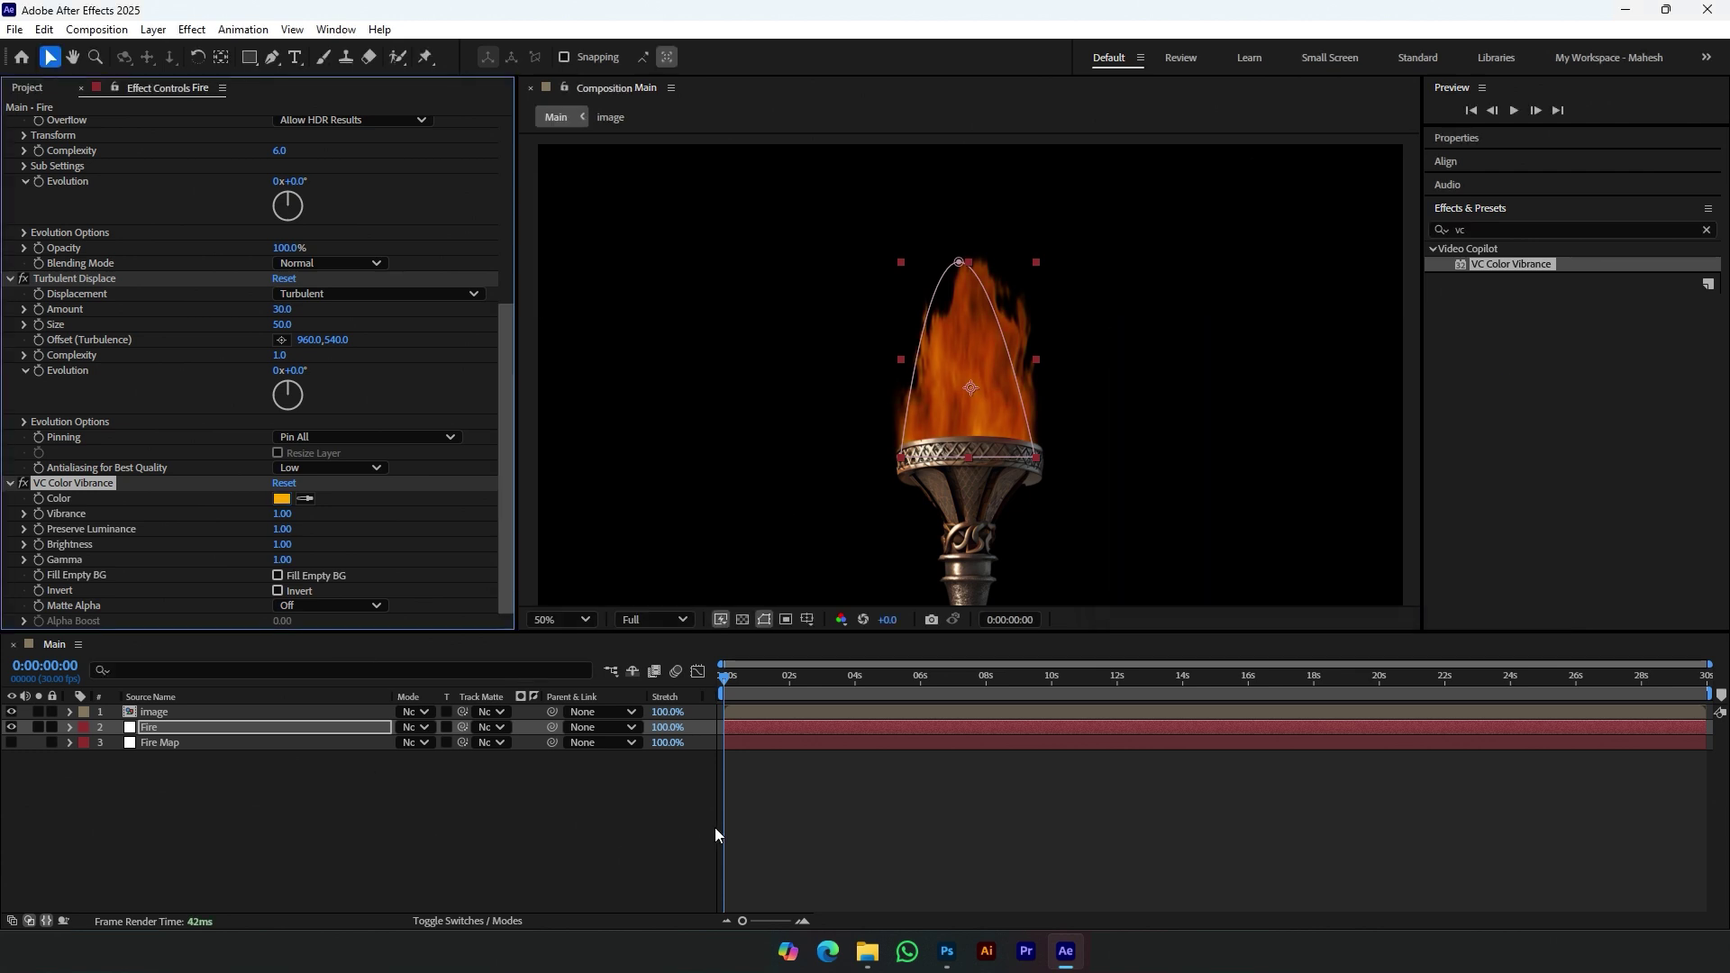
# Step: Apply Deep Glow 2 to the Fire layer and lower its Exposure to 0.68
pyautogui.click(1707, 229)
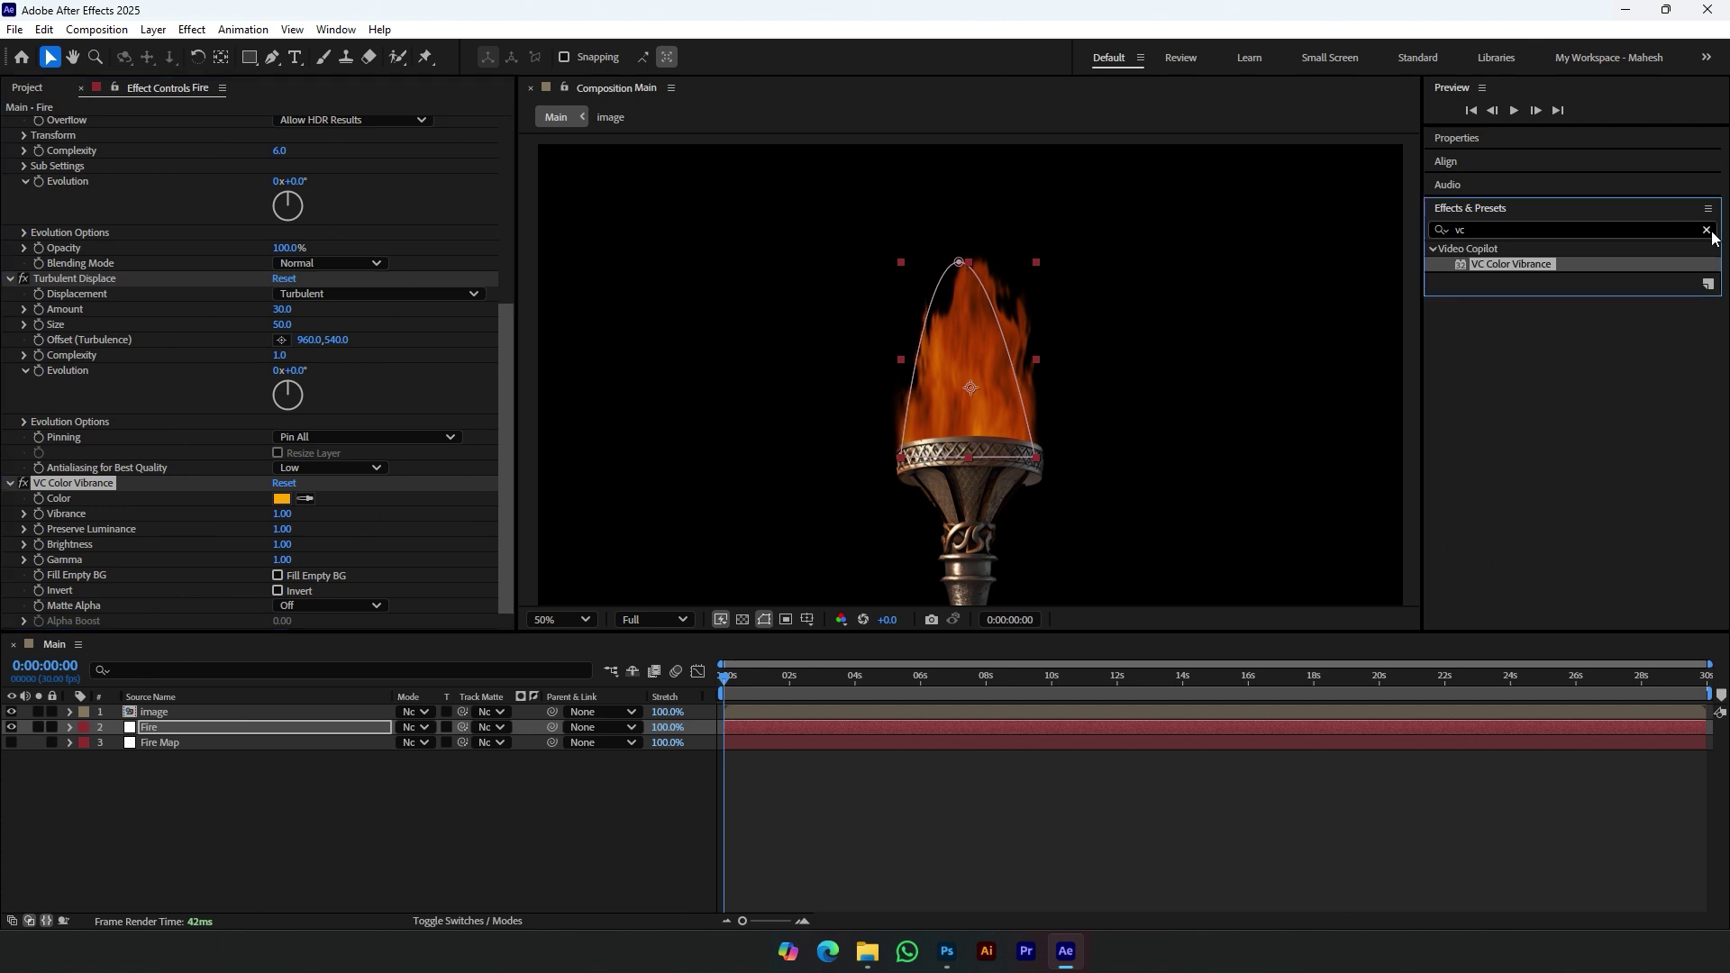
pyautogui.write('deep')
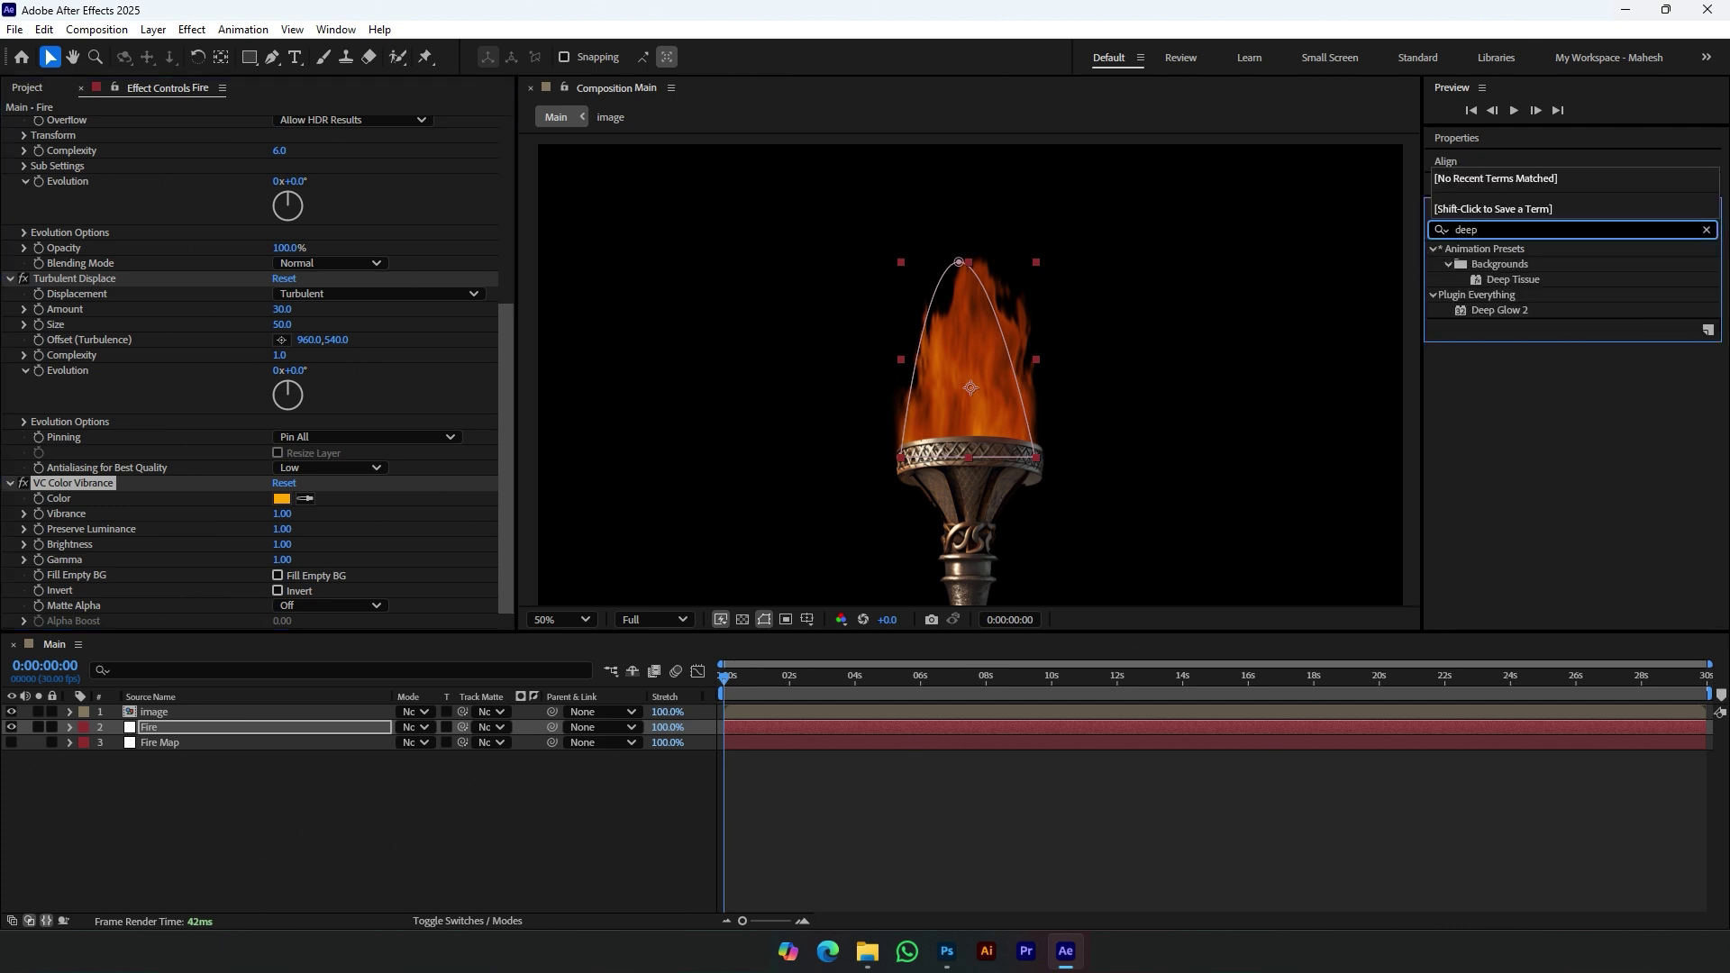
pyautogui.click(1501, 309)
pyautogui.moveTo(1501, 311); pyautogui.dragTo(290, 722)
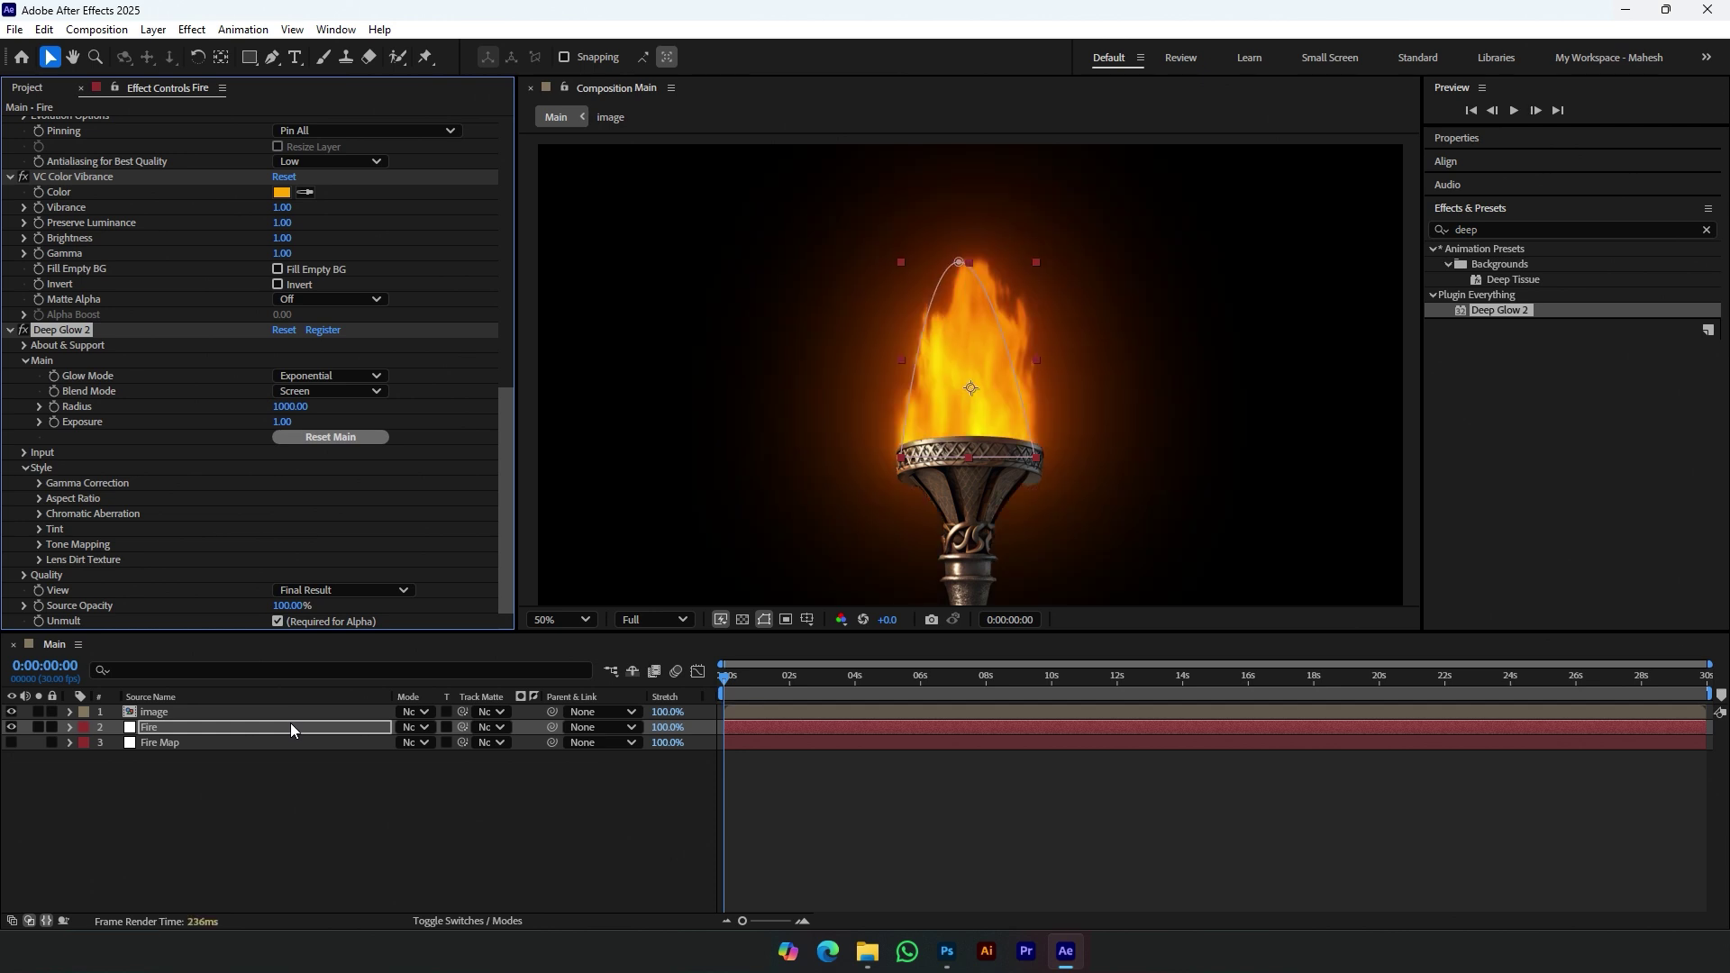
pyautogui.moveTo(277, 425); pyautogui.dragTo(240, 428)
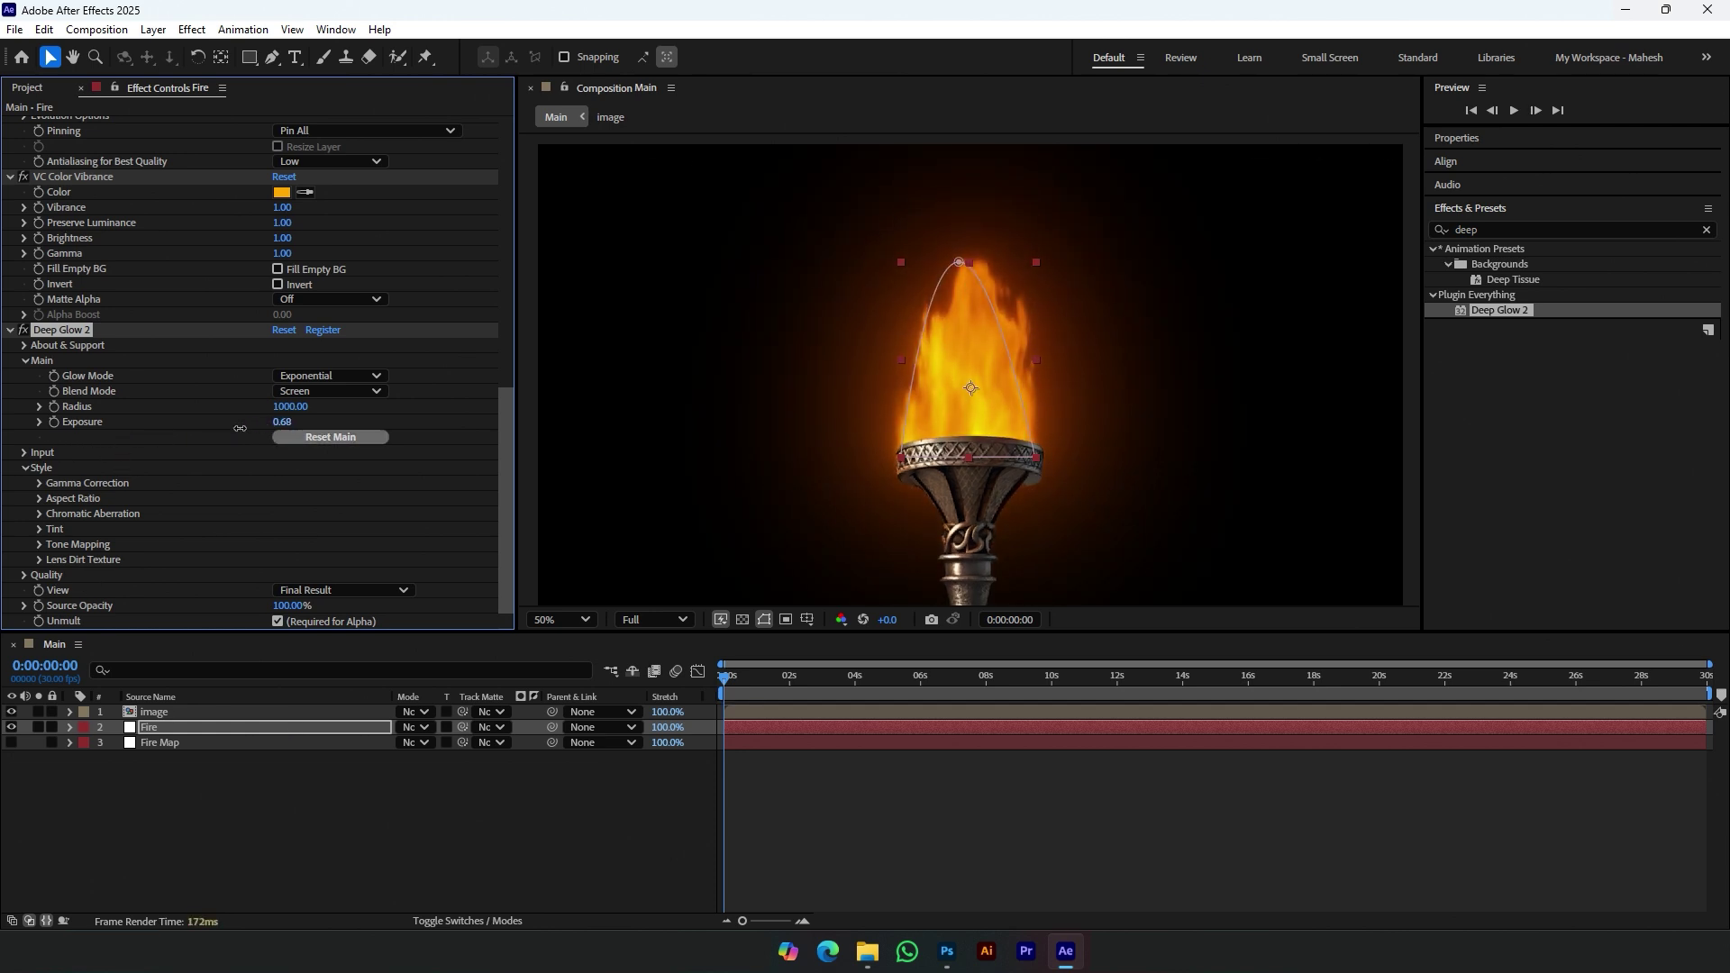
pyautogui.click(328, 730)
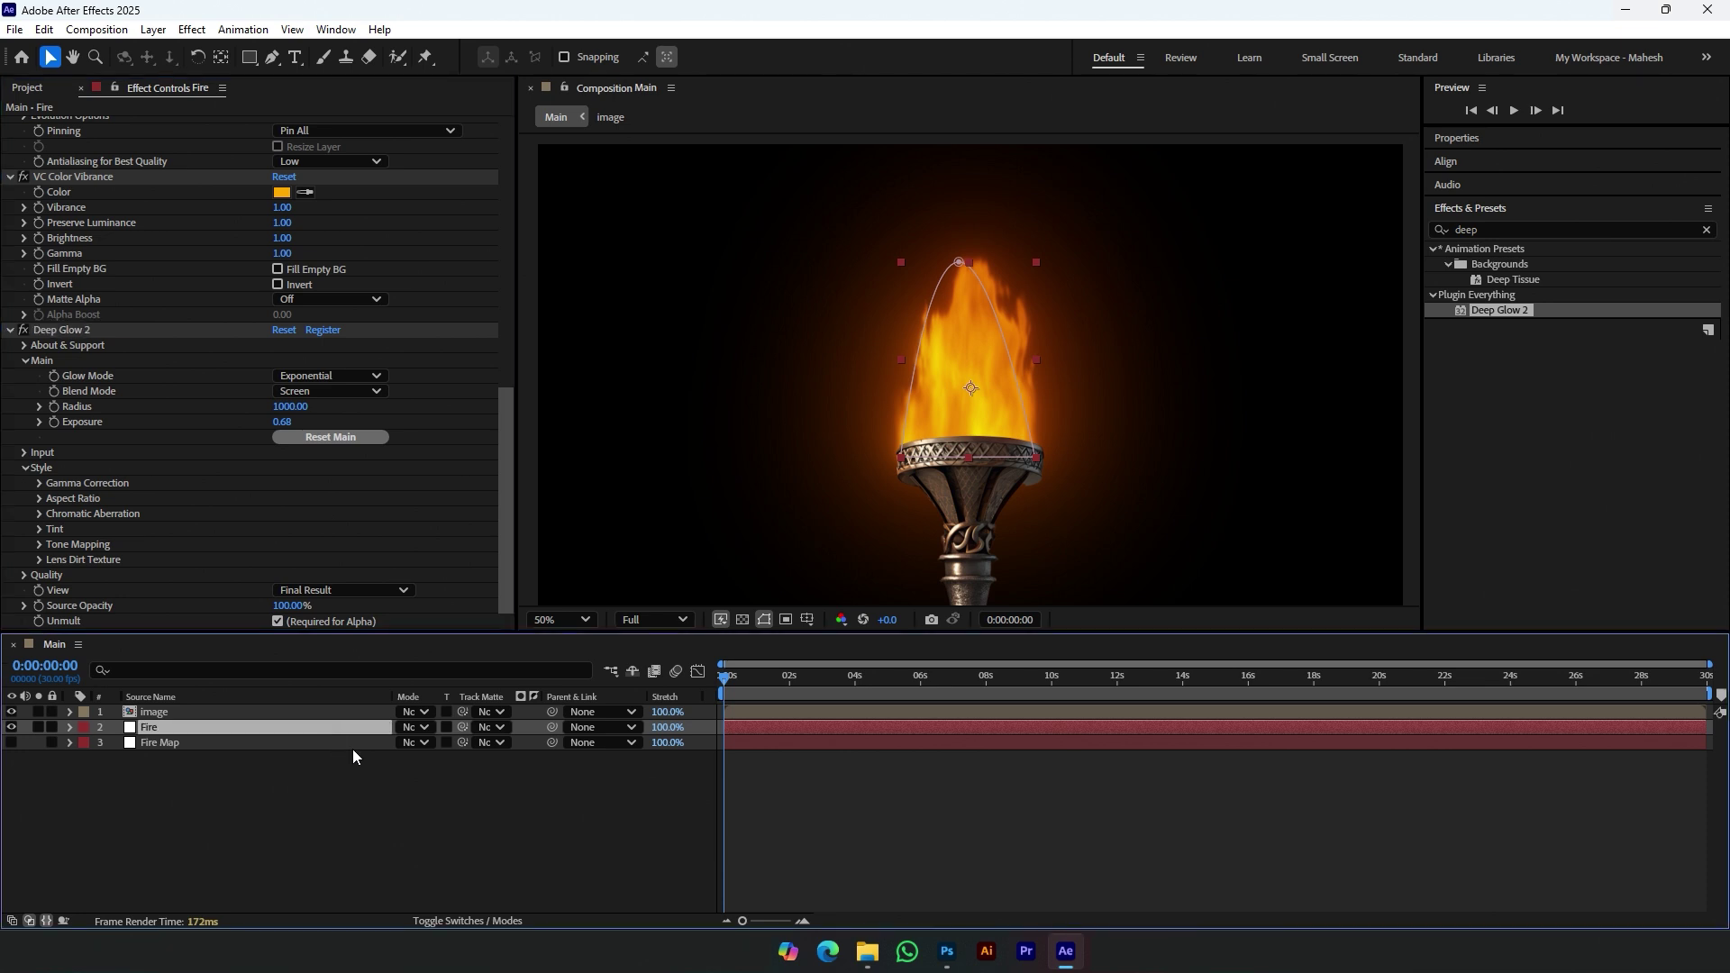
pyautogui.click(1448, 231)
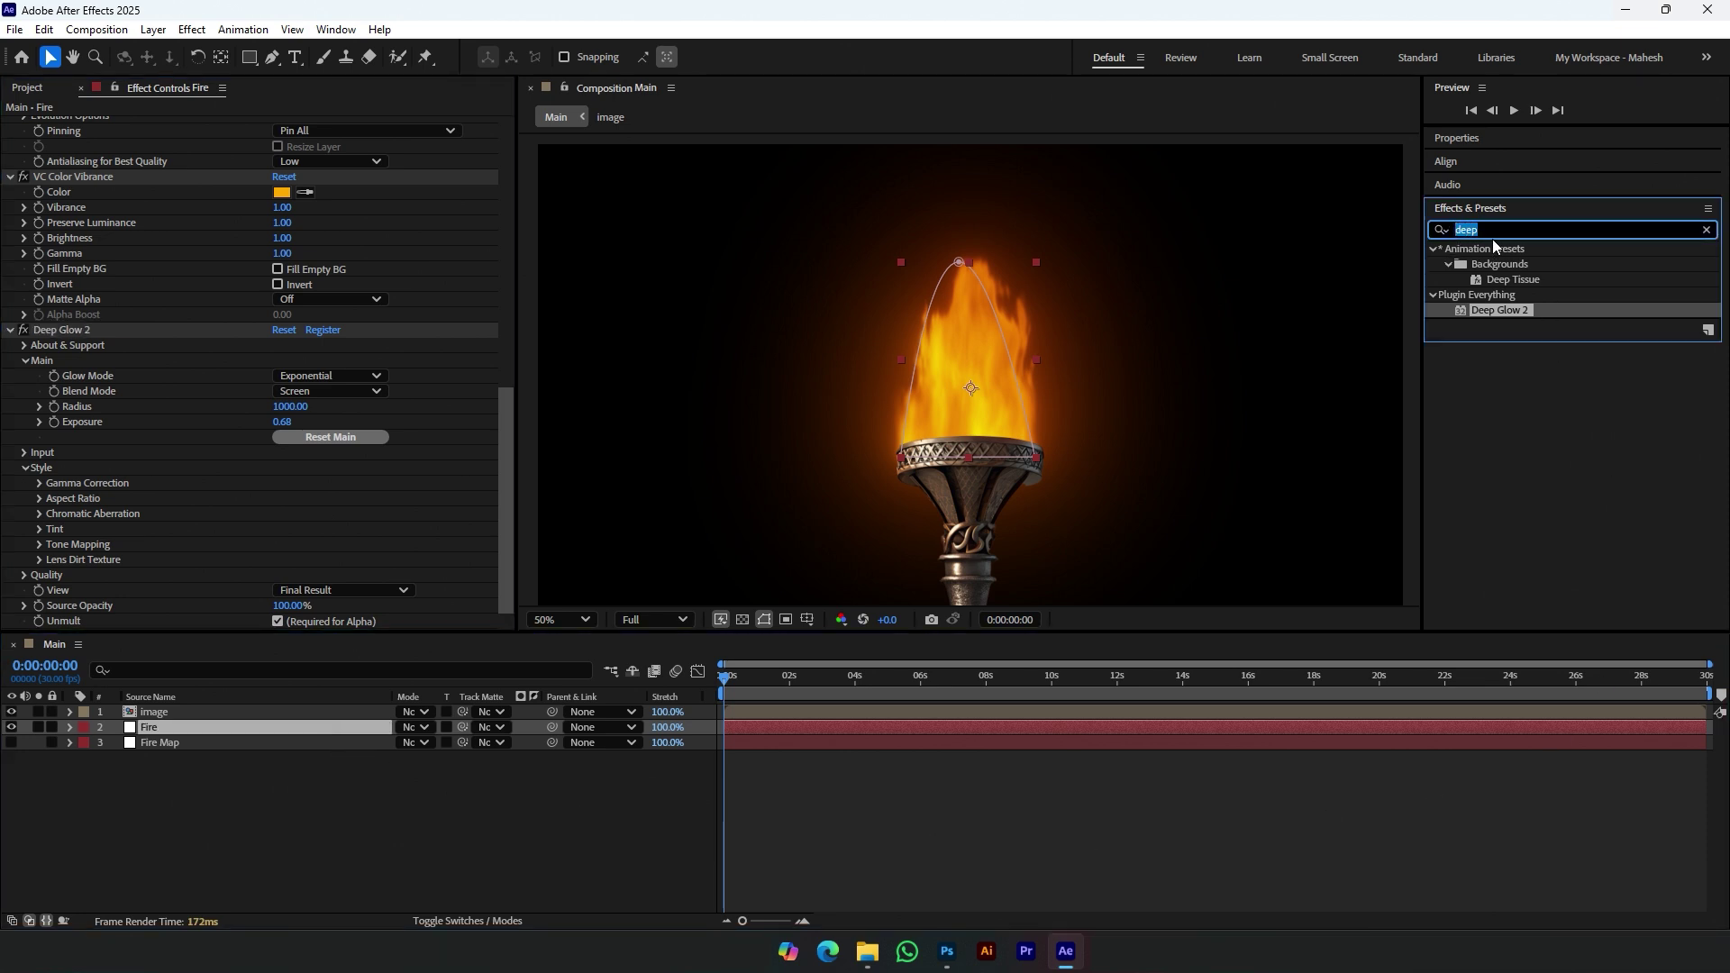
# Step: Apply Curves to Fire, pull down its Alpha channel curve, and preview
pyautogui.write('curves')
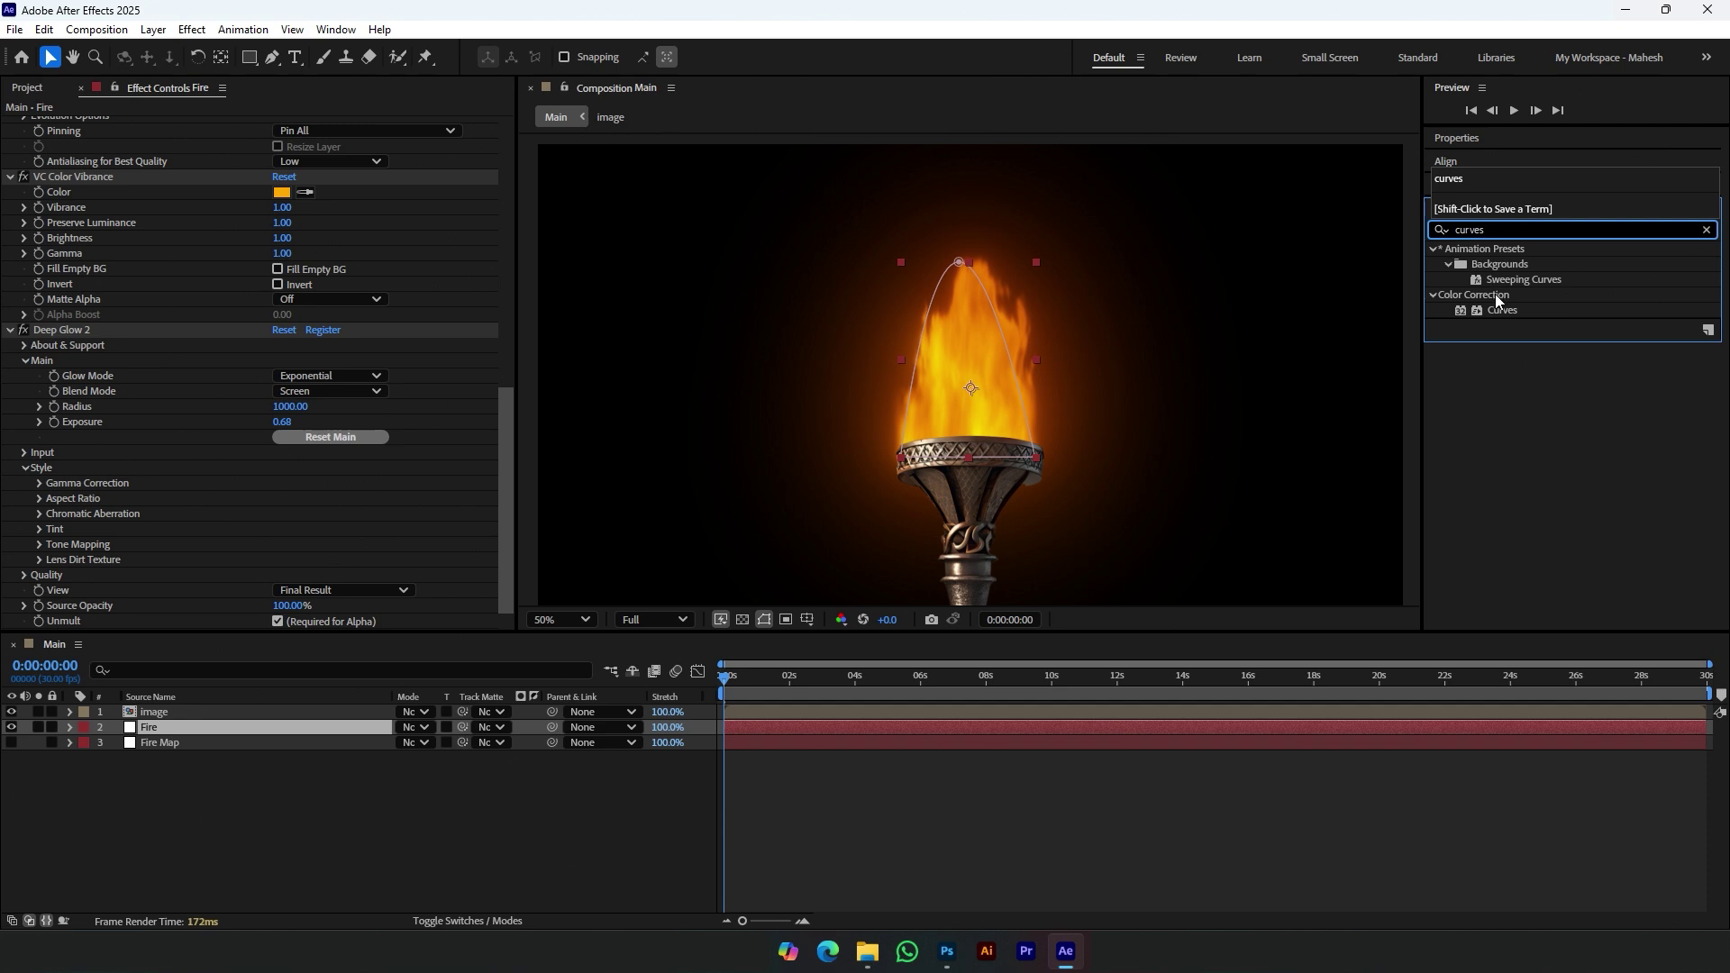
pyautogui.doubleClick(1499, 309)
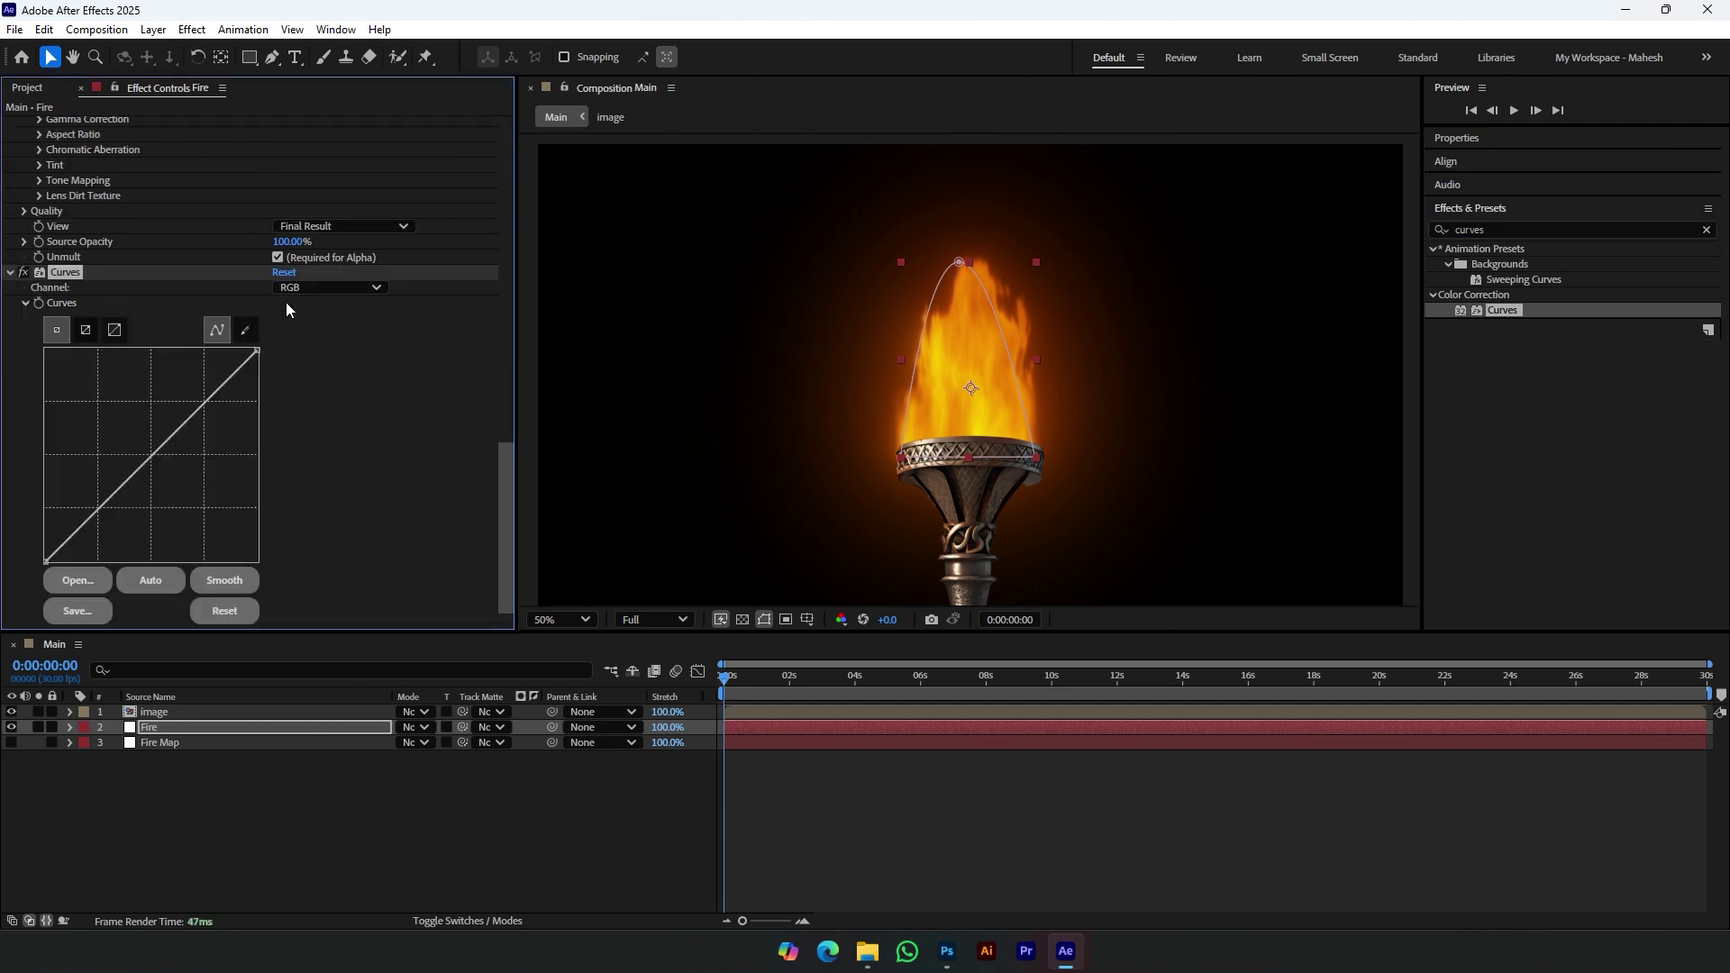
pyautogui.click(306, 287)
pyautogui.click(342, 384)
pyautogui.moveTo(153, 457); pyautogui.dragTo(193, 443)
pyautogui.click(257, 793)
pyautogui.press('space')
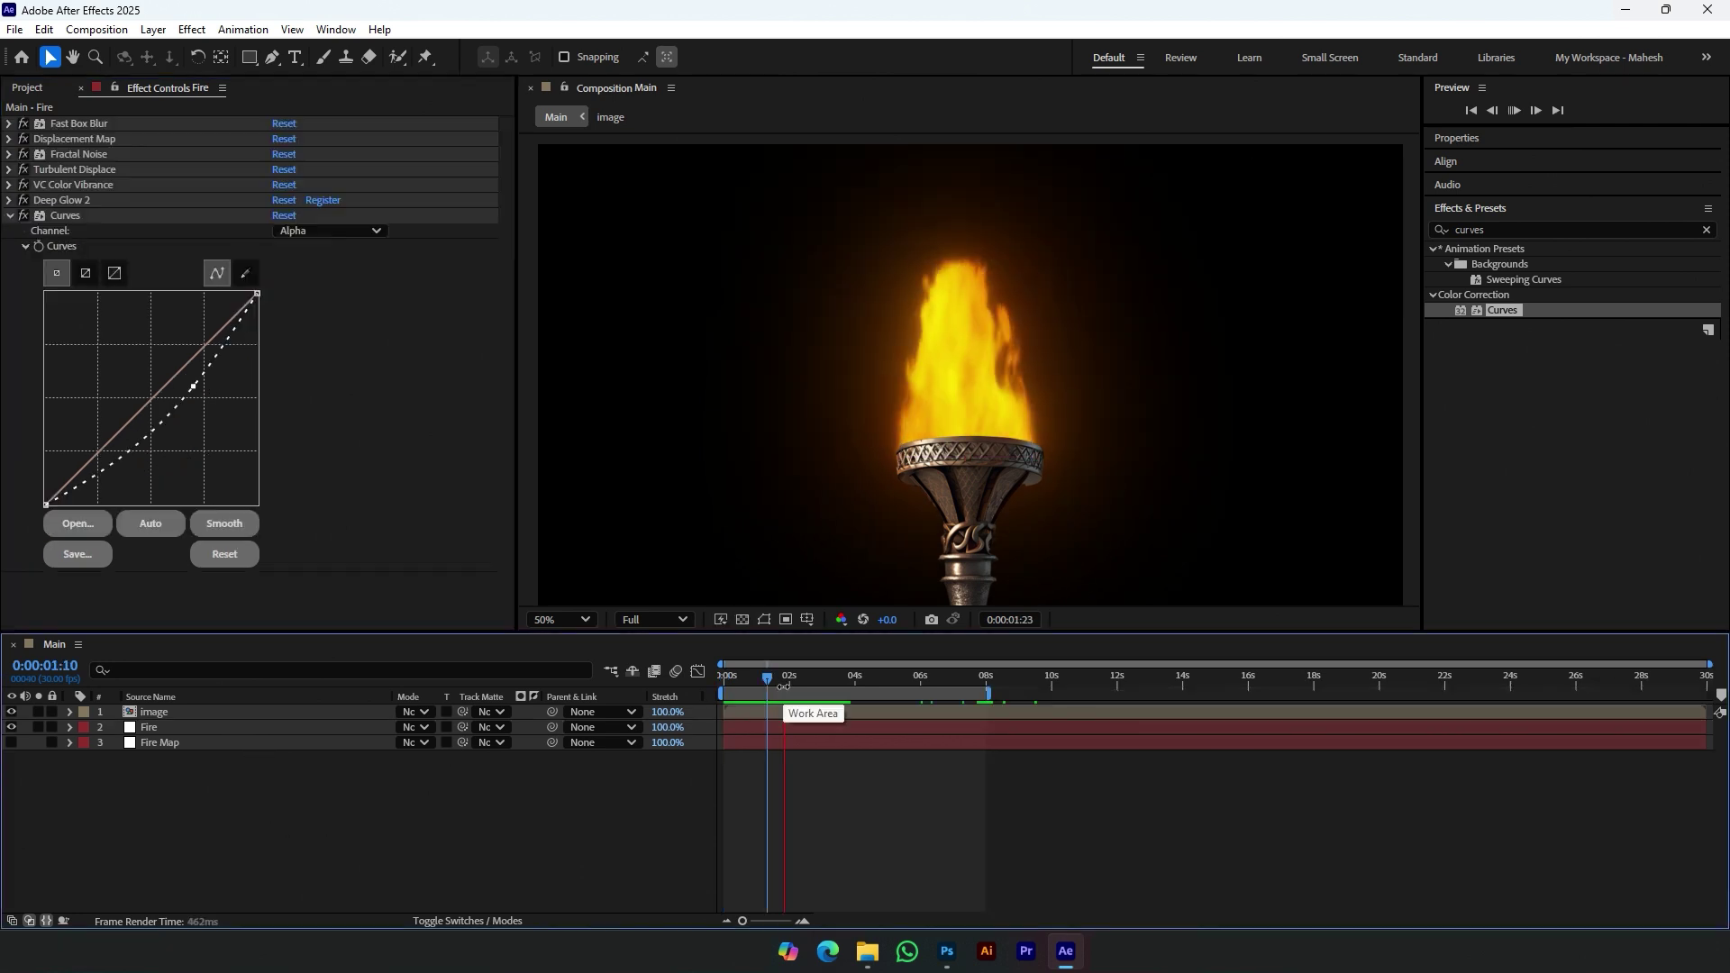
# Step: Drag in Fire Embers 2 Alpha, mute its audio, scale it to 35%, and move it over the flame
pyautogui.click(864, 951)
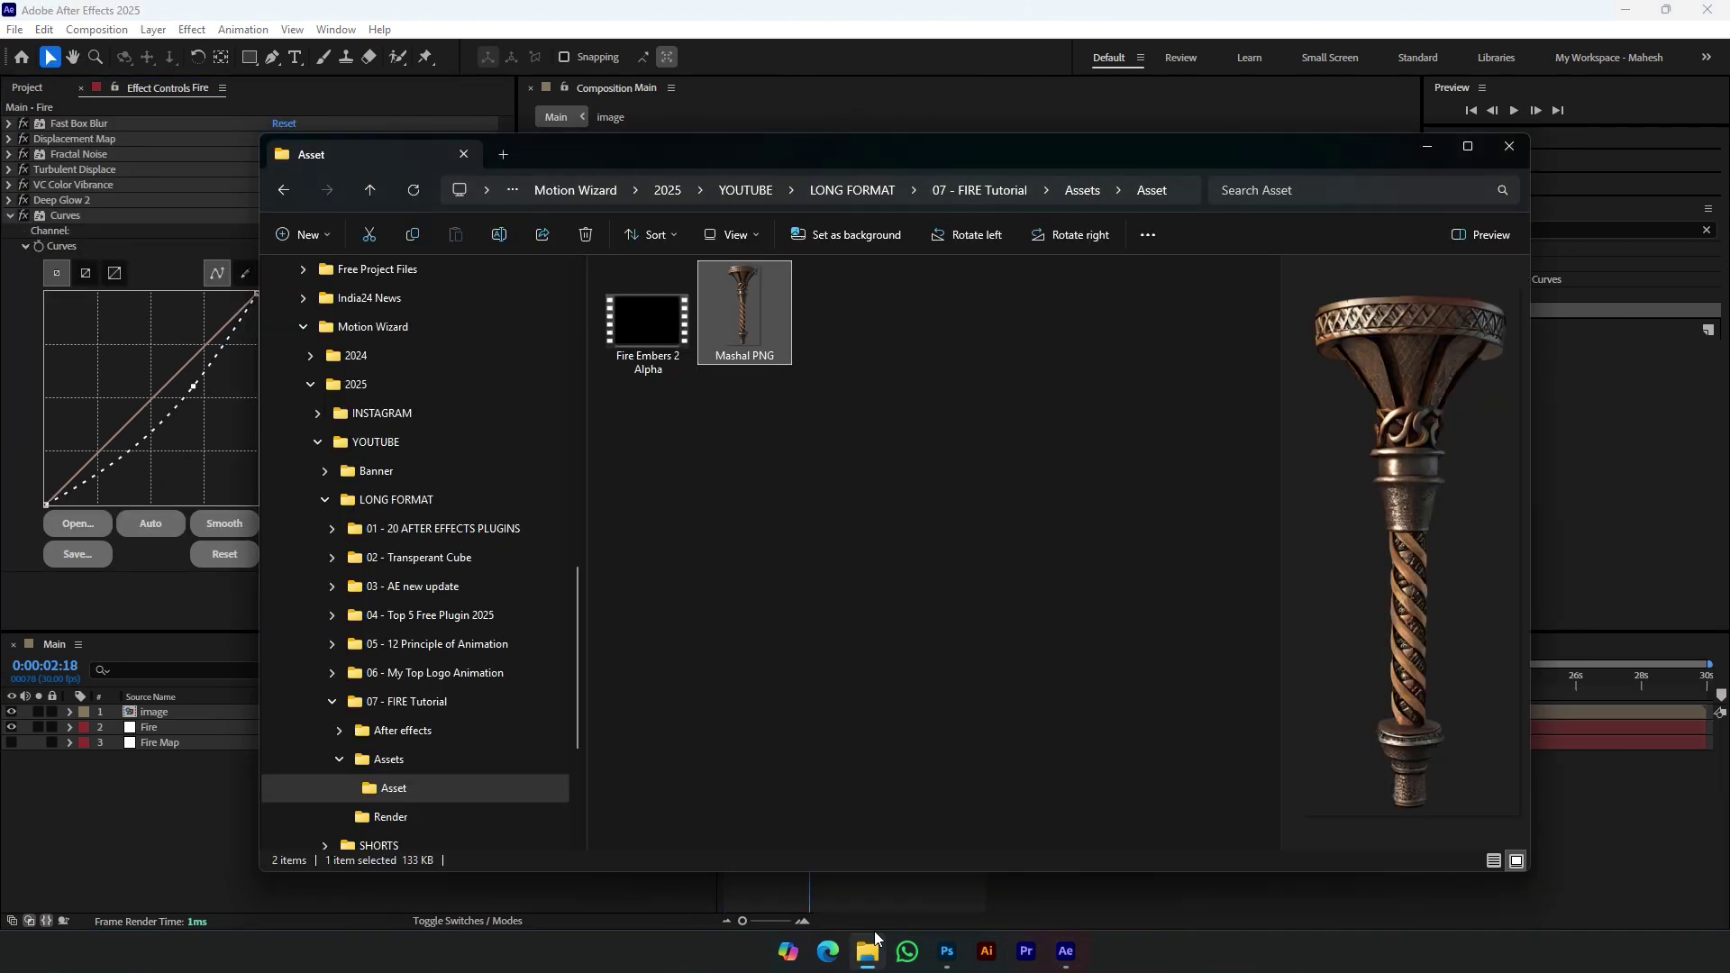
pyautogui.click(651, 342)
pyautogui.moveTo(650, 343); pyautogui.dragTo(185, 798)
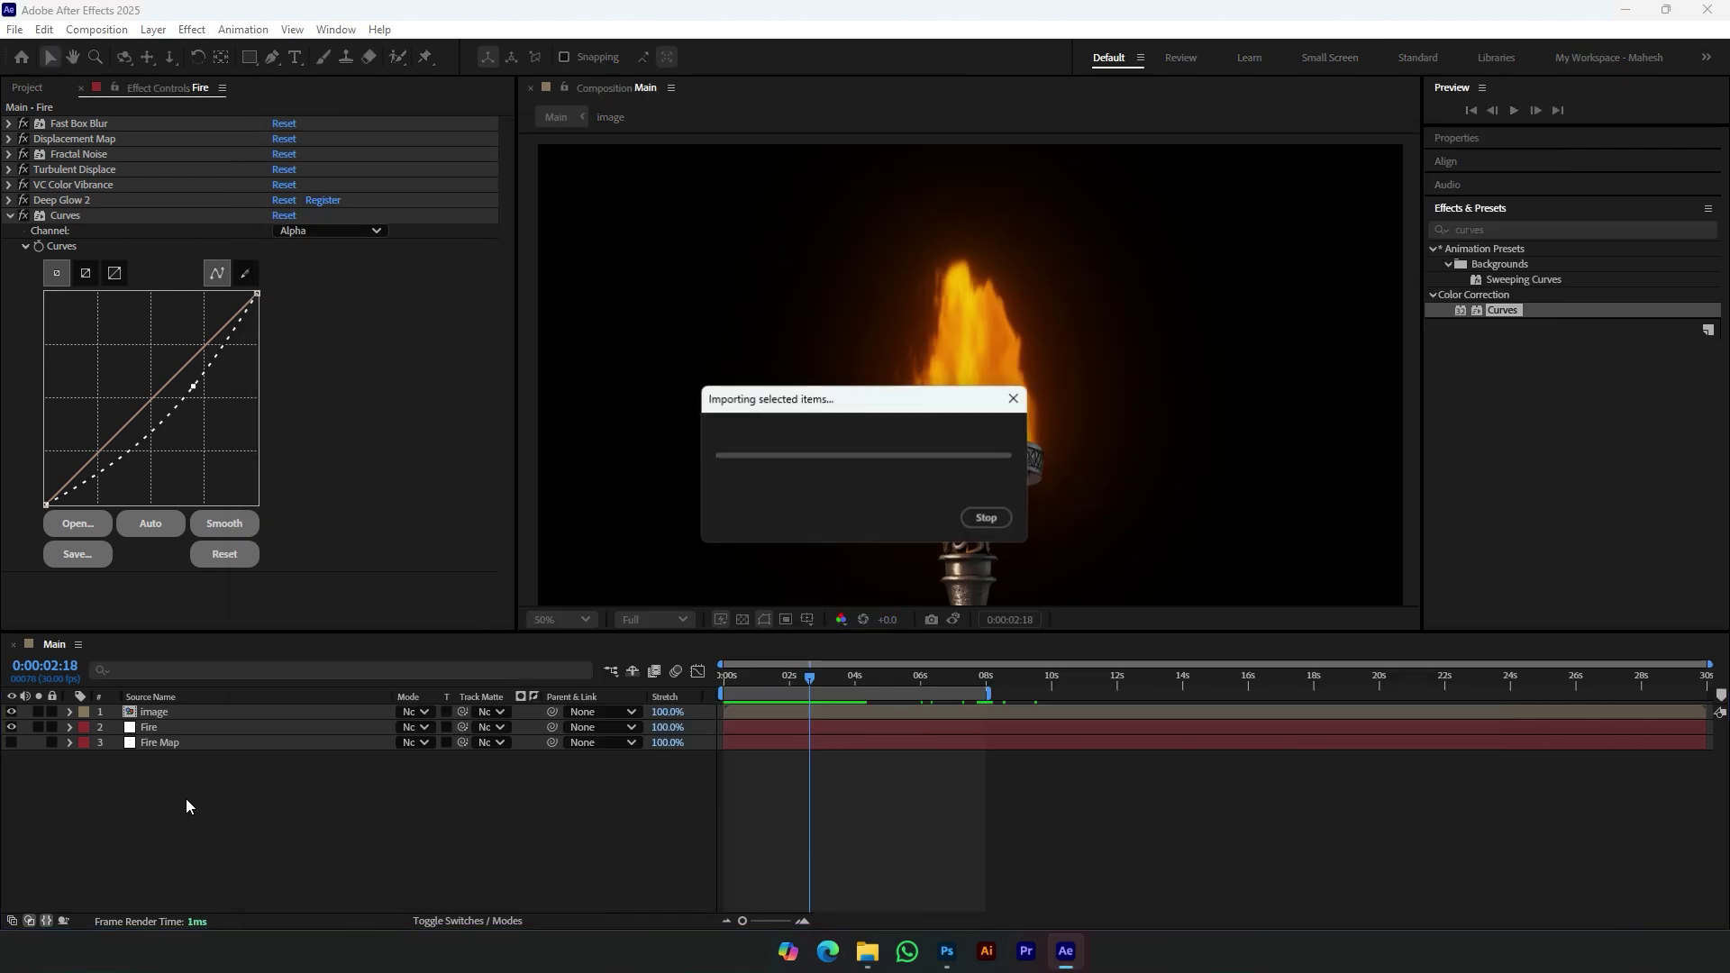
pyautogui.click(25, 711)
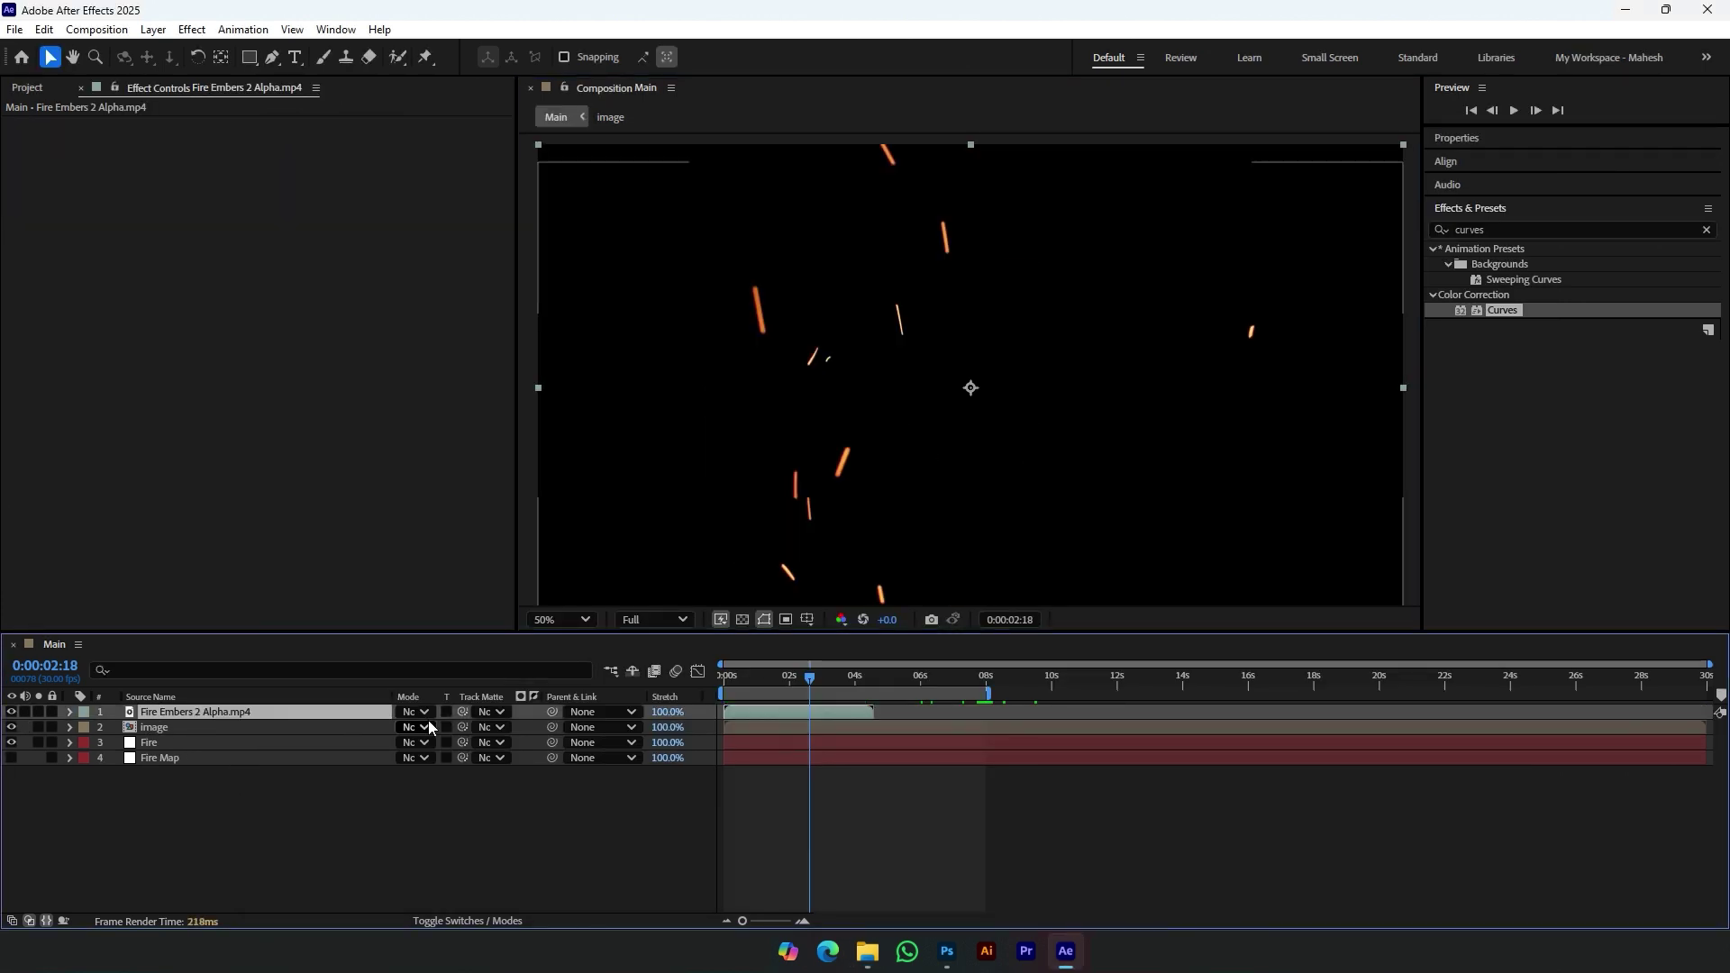
pyautogui.press('s')
pyautogui.moveTo(437, 730); pyautogui.dragTo(378, 730)
pyautogui.moveTo(1062, 429)
pyautogui.mouseDown()
pyautogui.moveTo(1057, 358)
pyautogui.moveTo(1052, 407)
pyautogui.mouseUp()
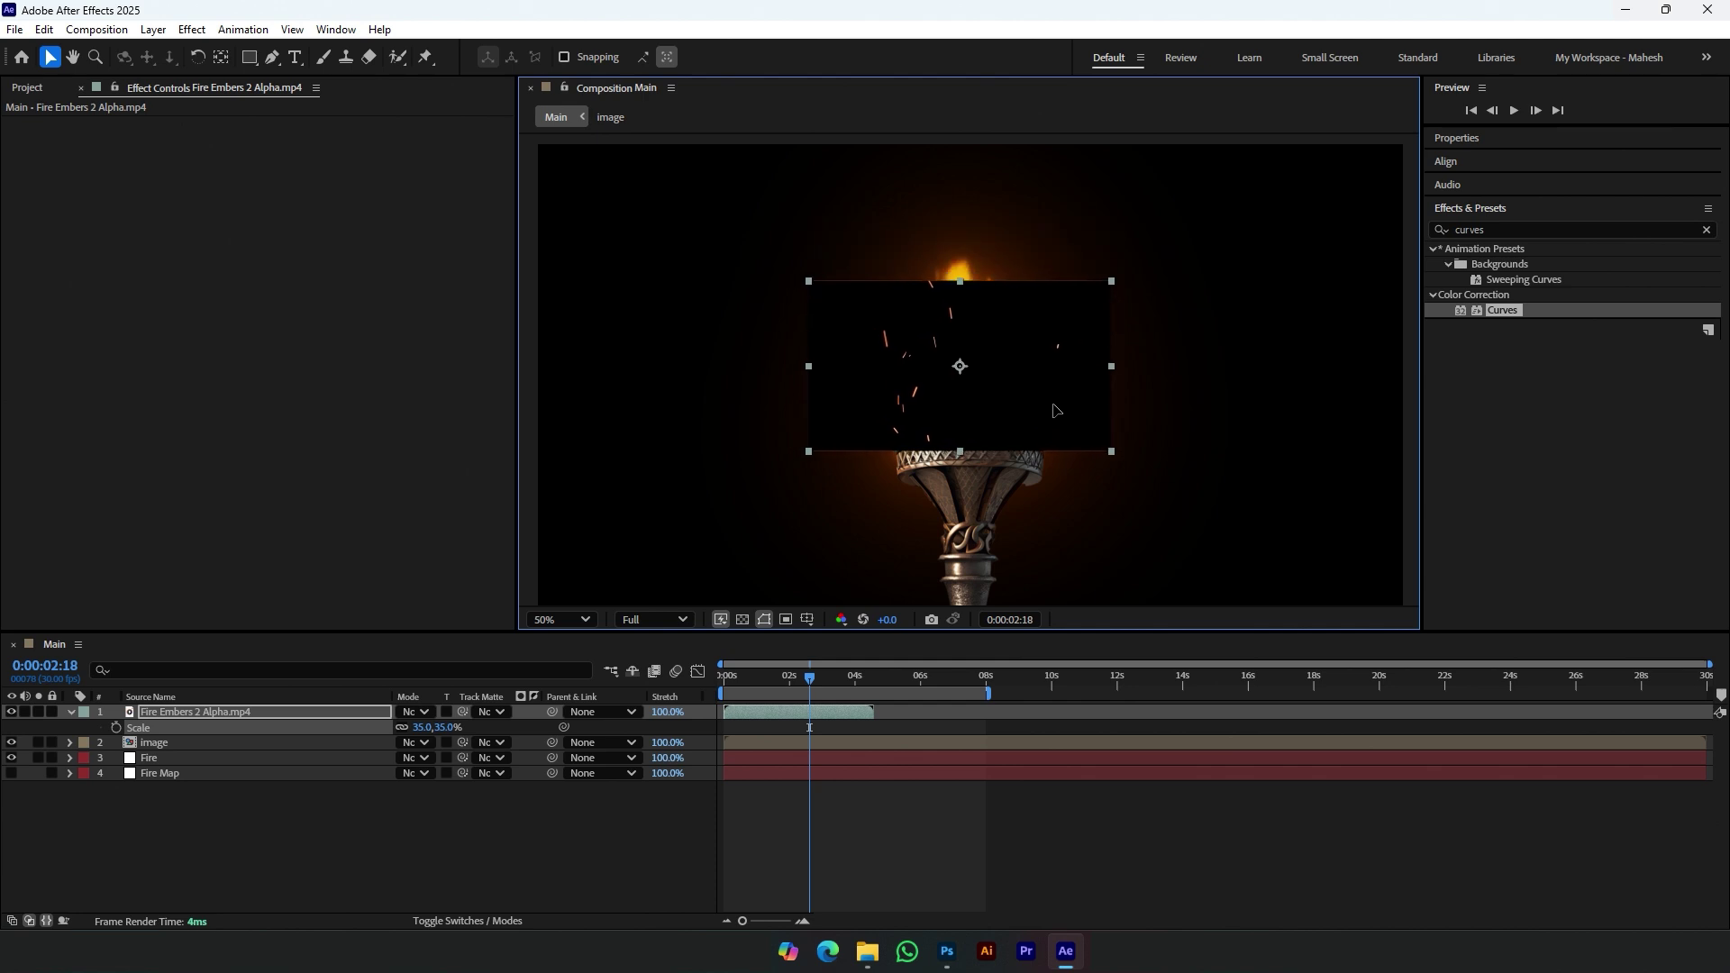